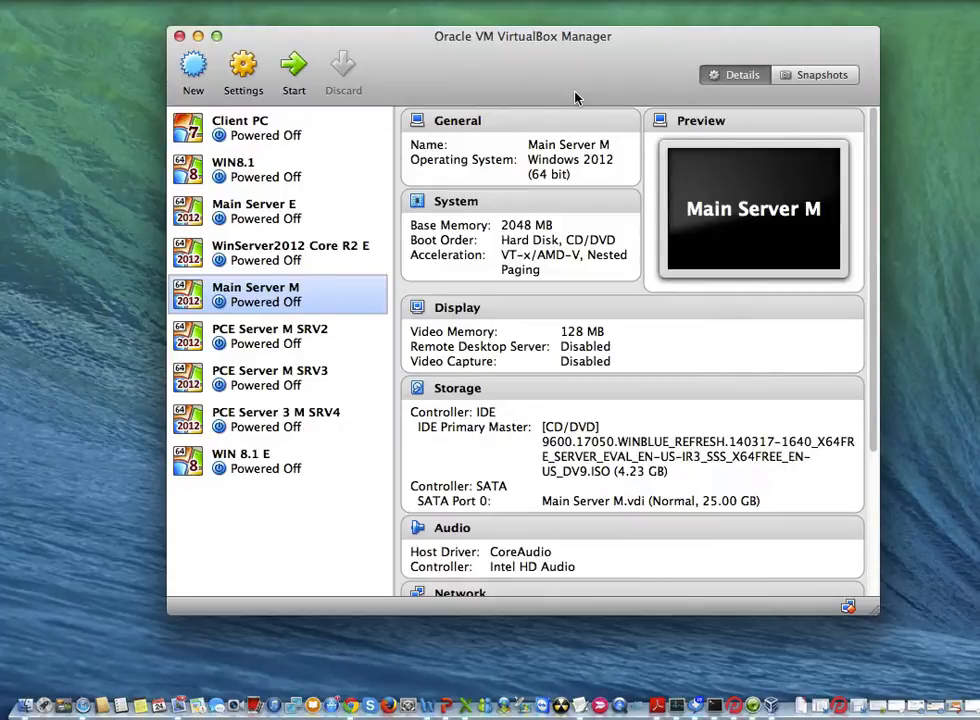
{"action": "left_click", "coordinate": [560, 3]}
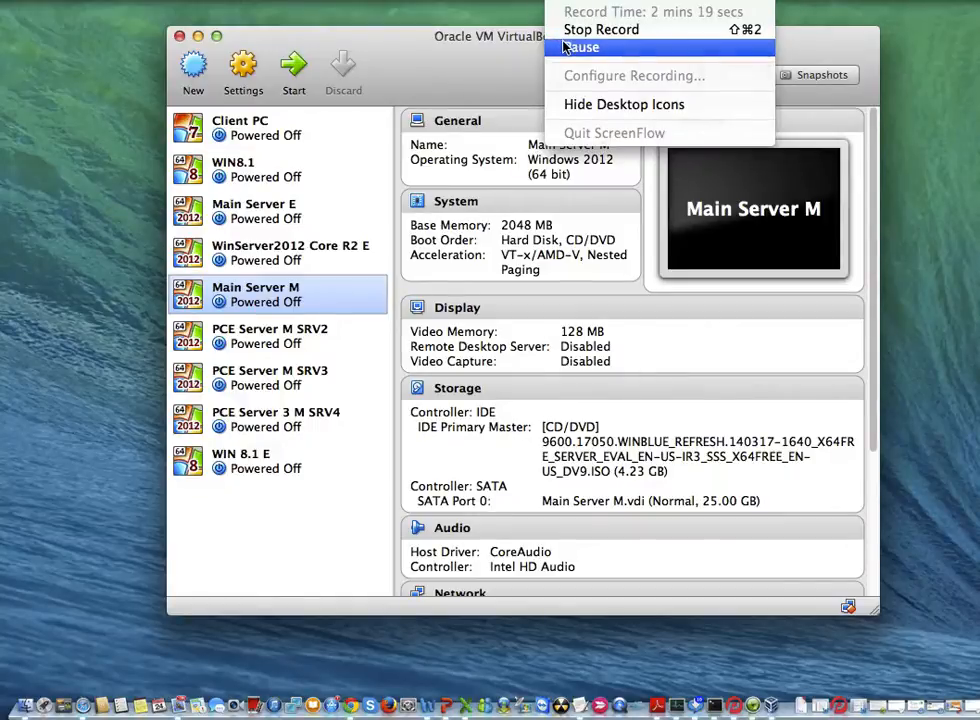
{"action": "left_click", "coordinate": [564, 46]}
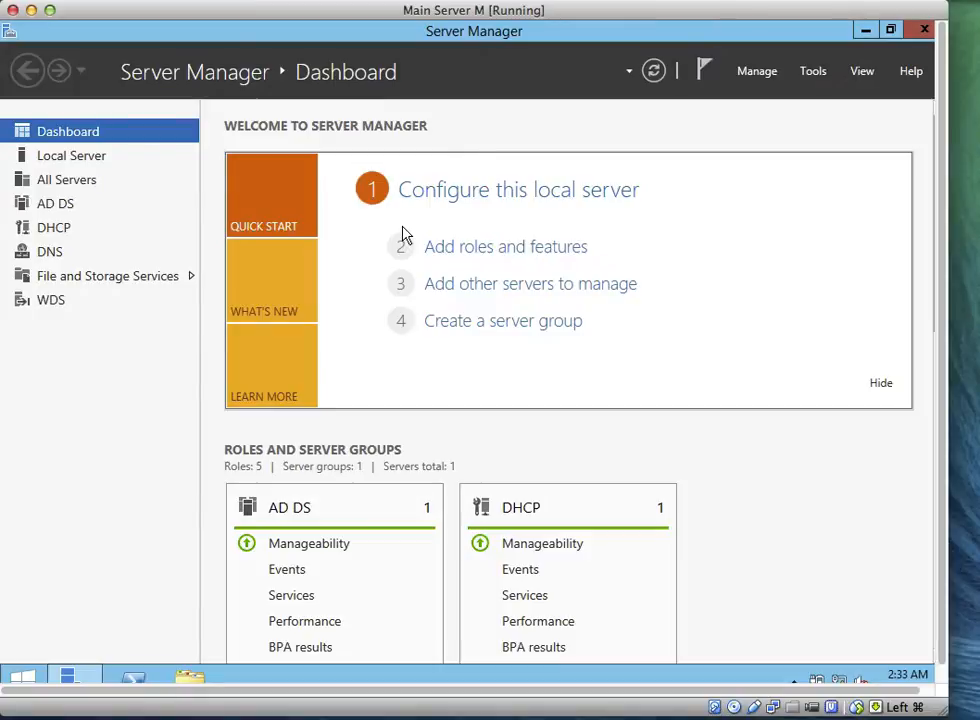
- View the local server's properties, and check the drives listed under This PC in File Explorer
{"action": "left_click", "coordinate": [66, 157]}
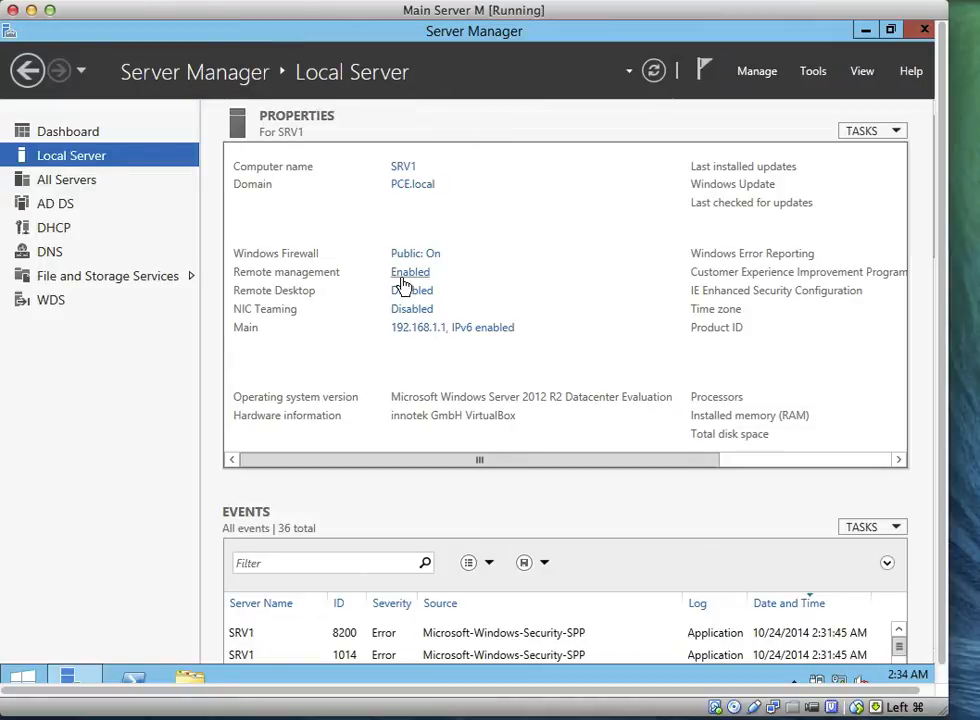
{"action": "left_click", "coordinate": [193, 679]}
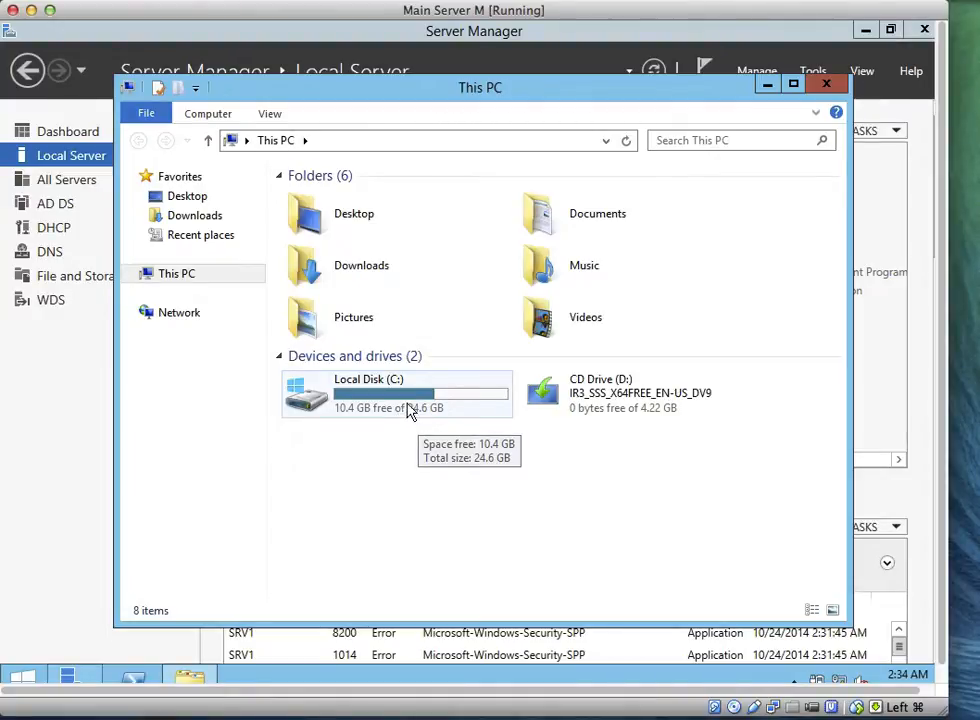
{"action": "left_click", "coordinate": [822, 78]}
- Open Disk Management within Computer Management and dismiss the Action Center notification
{"action": "left_click", "coordinate": [816, 72]}
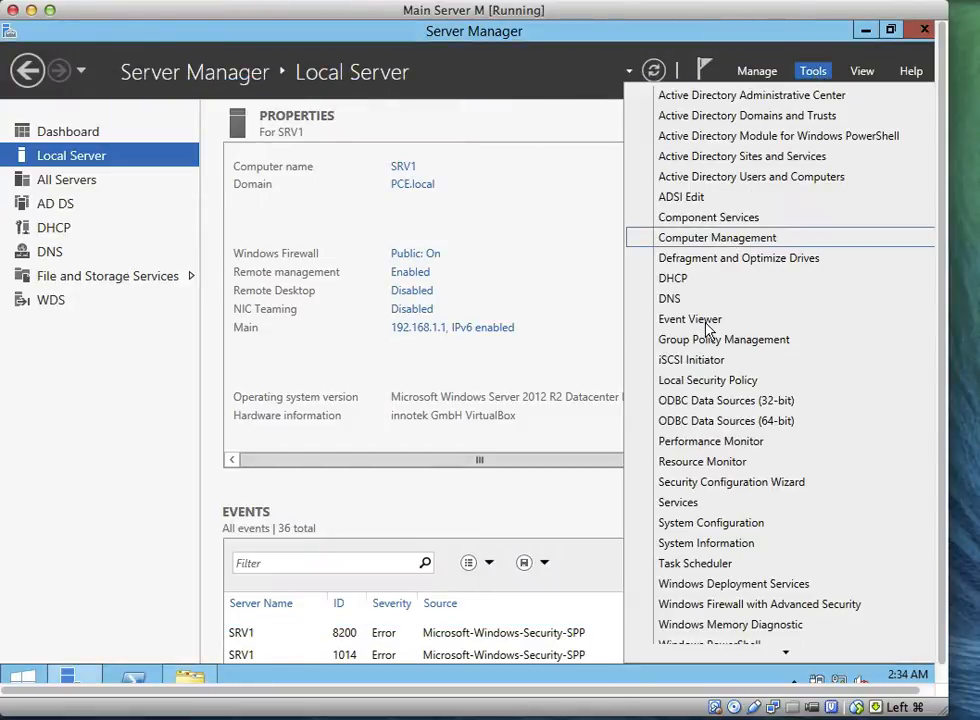
{"action": "left_click", "coordinate": [713, 238]}
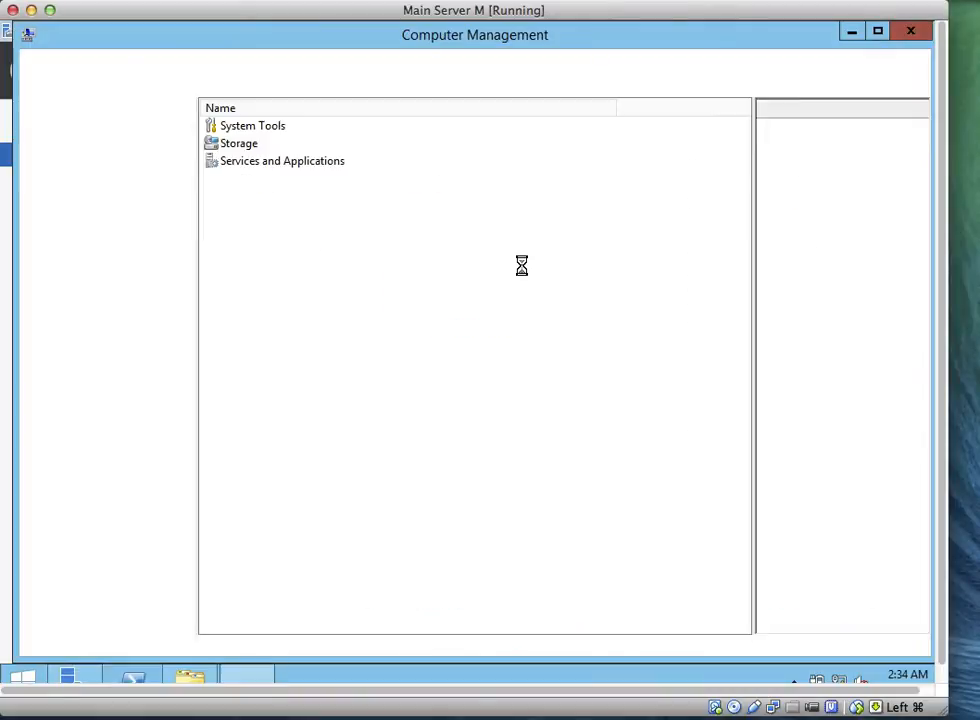
{"action": "left_click", "coordinate": [124, 258]}
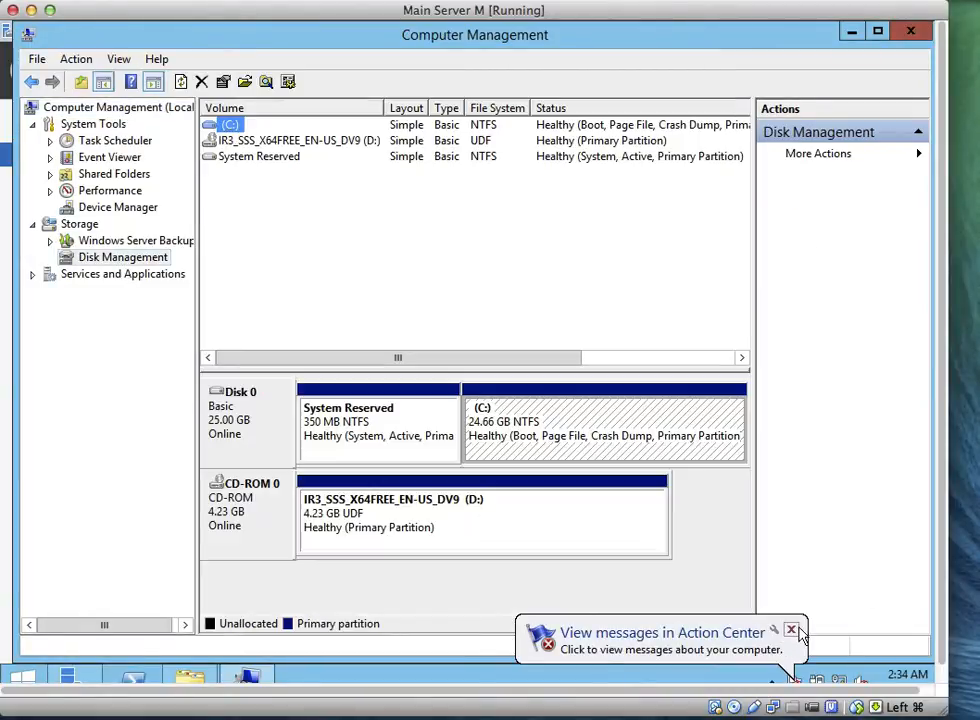
{"action": "left_click", "coordinate": [791, 629]}
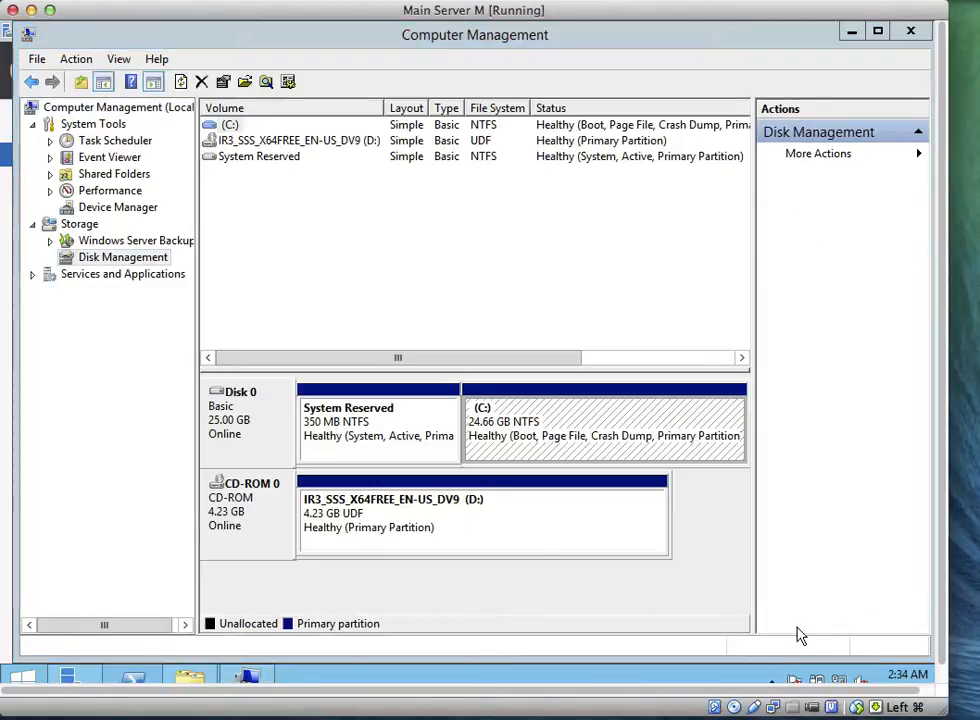
- Shrink the C: volume by 6000 MB
{"action": "right_click", "coordinate": [545, 422]}
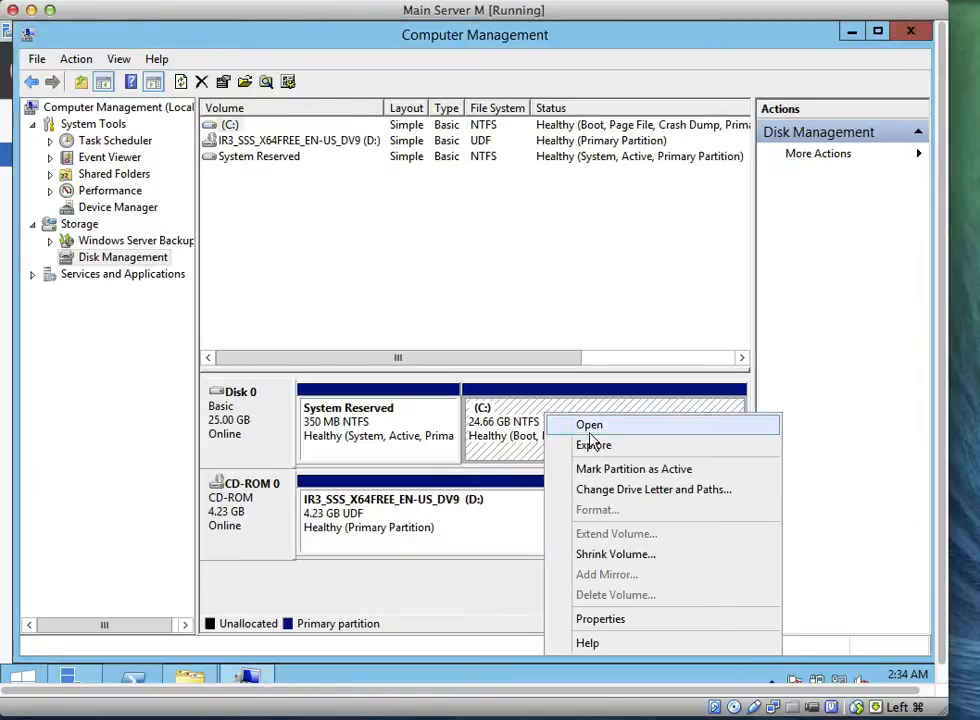
{"action": "left_click", "coordinate": [624, 563]}
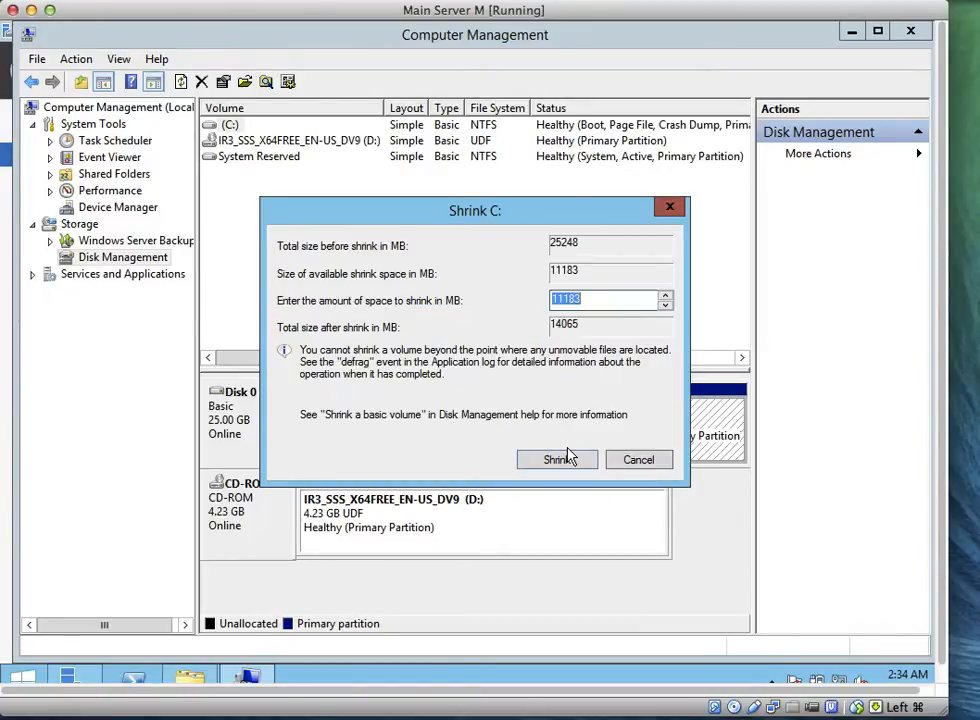
{"action": "type", "text": "6"}
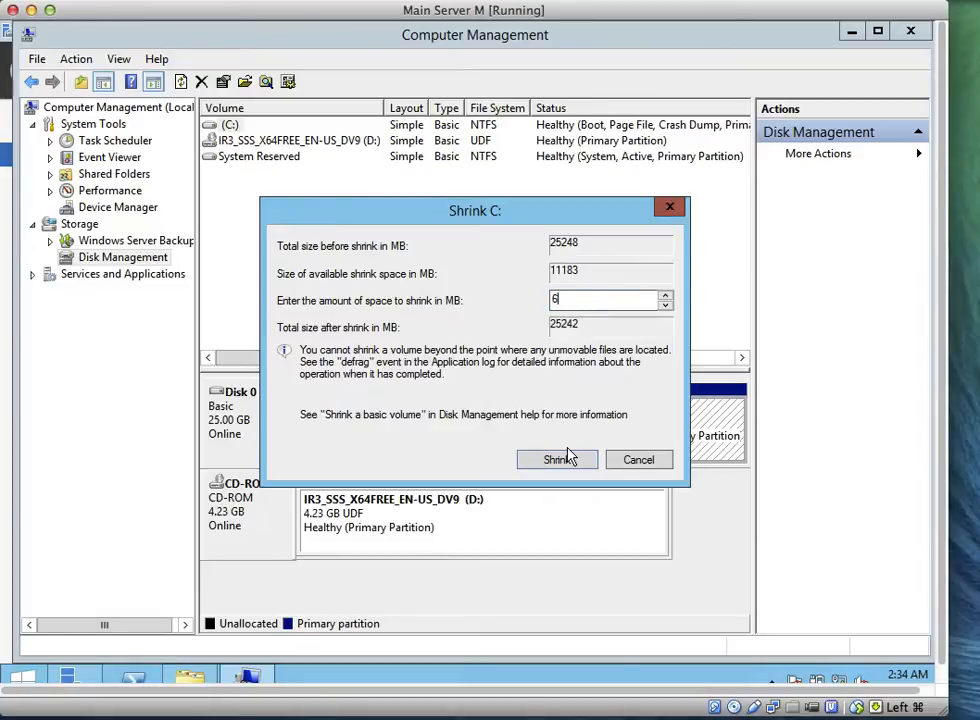
{"action": "type", "text": "000"}
{"action": "left_click", "coordinate": [579, 466]}
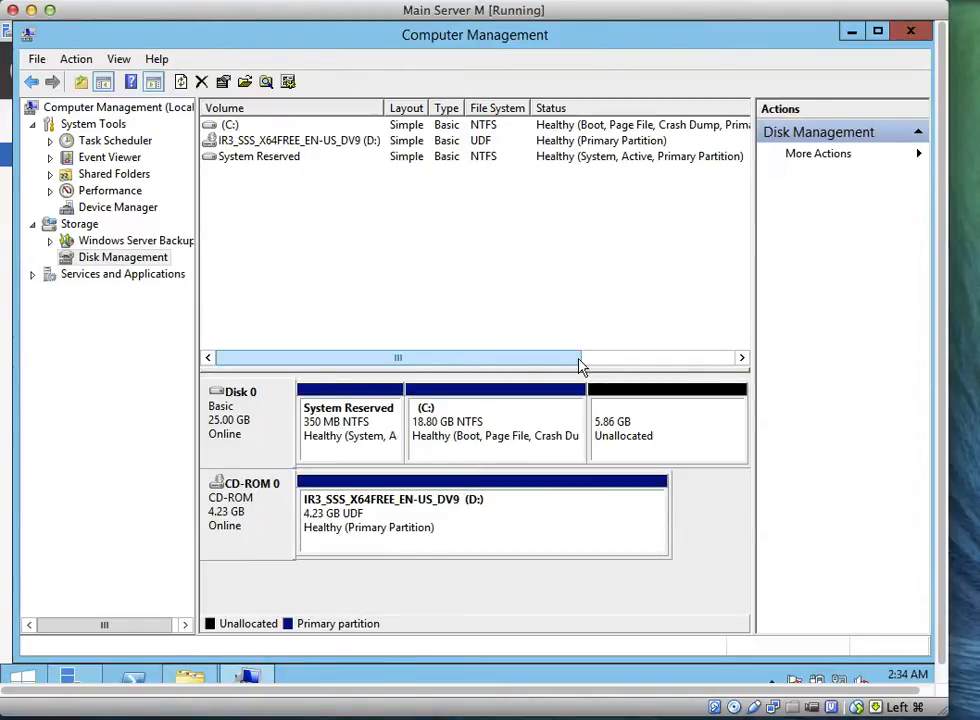
- Create a 5999 MB simple volume in Disk 0's unallocated space, quick-formatted as NTFS and labelled Allfiles, keeping the default drive letter
{"action": "left_click", "coordinate": [636, 438]}
{"action": "right_click", "coordinate": [636, 436]}
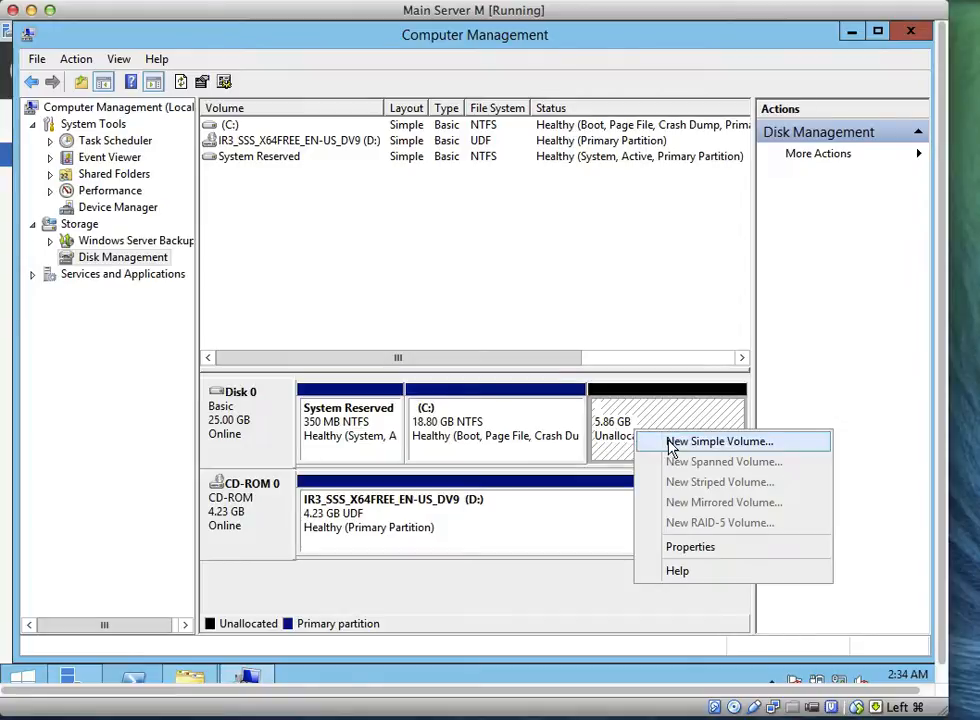
{"action": "left_click", "coordinate": [668, 446]}
{"action": "left_click", "coordinate": [558, 457]}
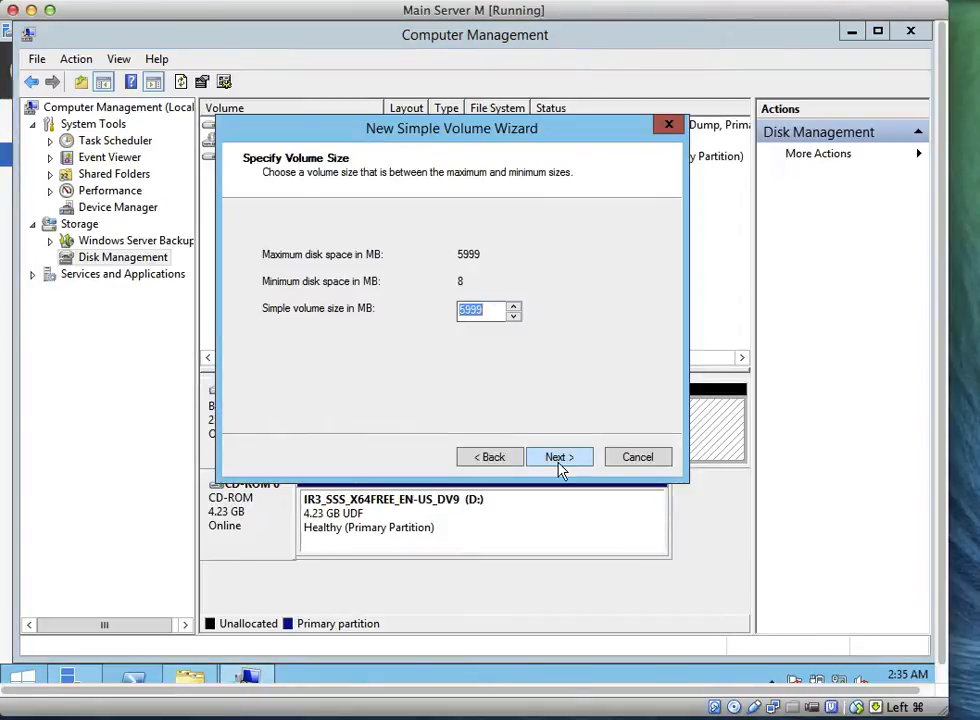
{"action": "left_click", "coordinate": [558, 457]}
{"action": "left_click", "coordinate": [558, 457]}
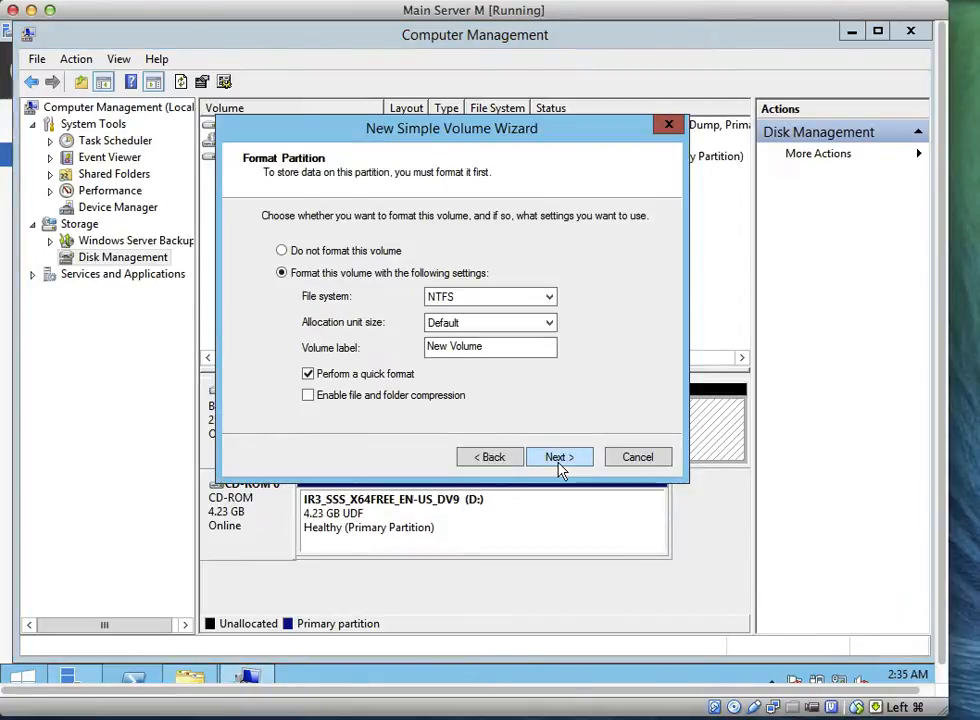
{"action": "left_click_drag", "start_coordinate": [494, 349], "coordinate": [407, 355]}
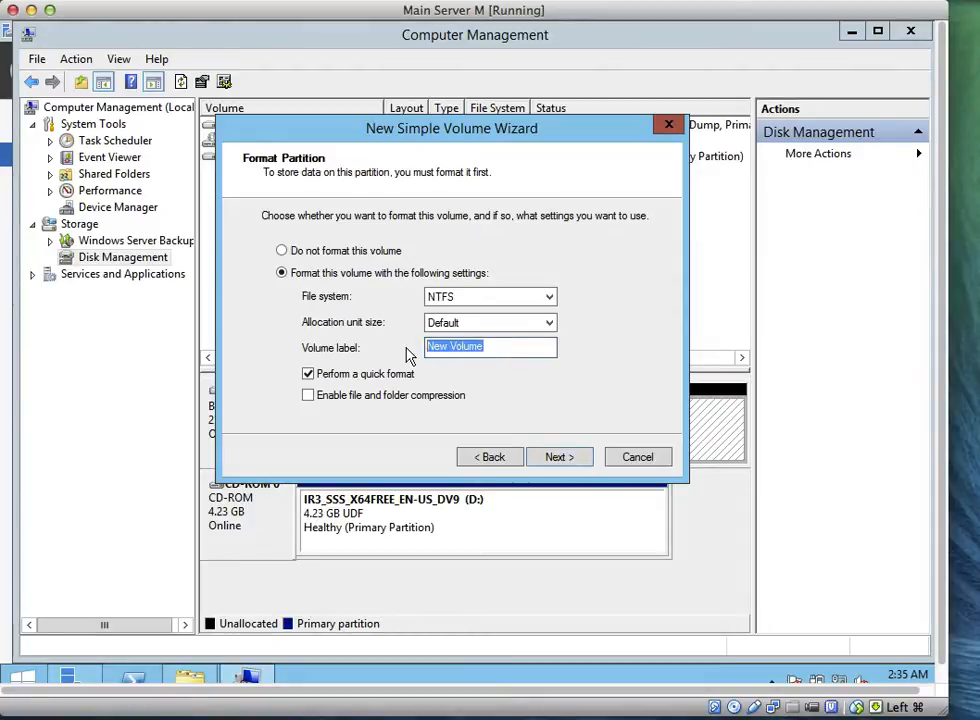
{"action": "type", "text": "Allfiles"}
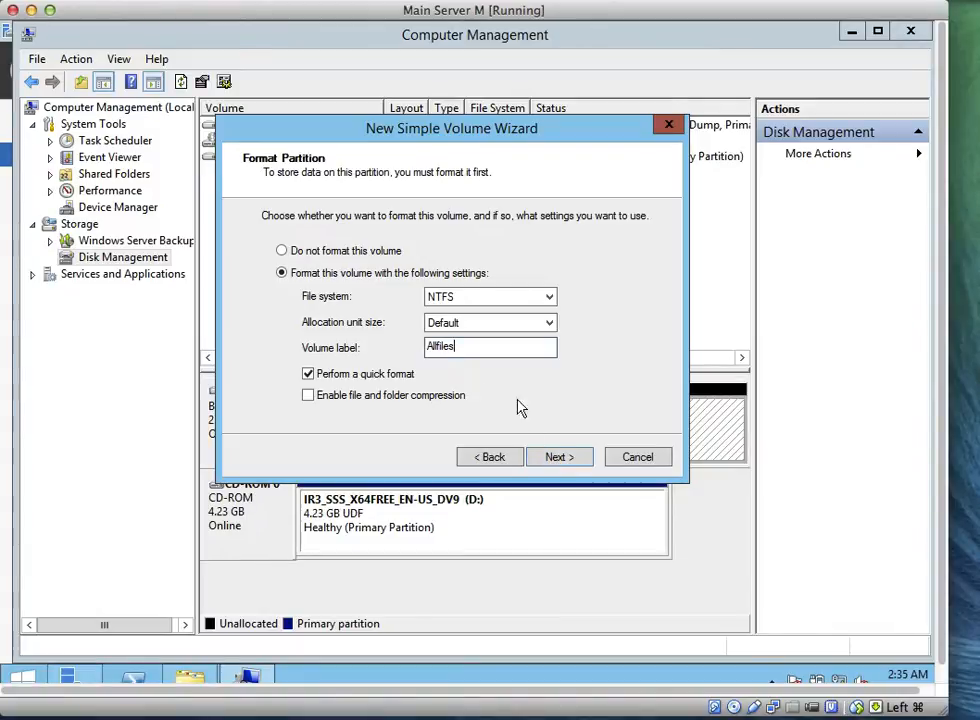
{"action": "left_click", "coordinate": [559, 457]}
{"action": "left_click", "coordinate": [559, 459]}
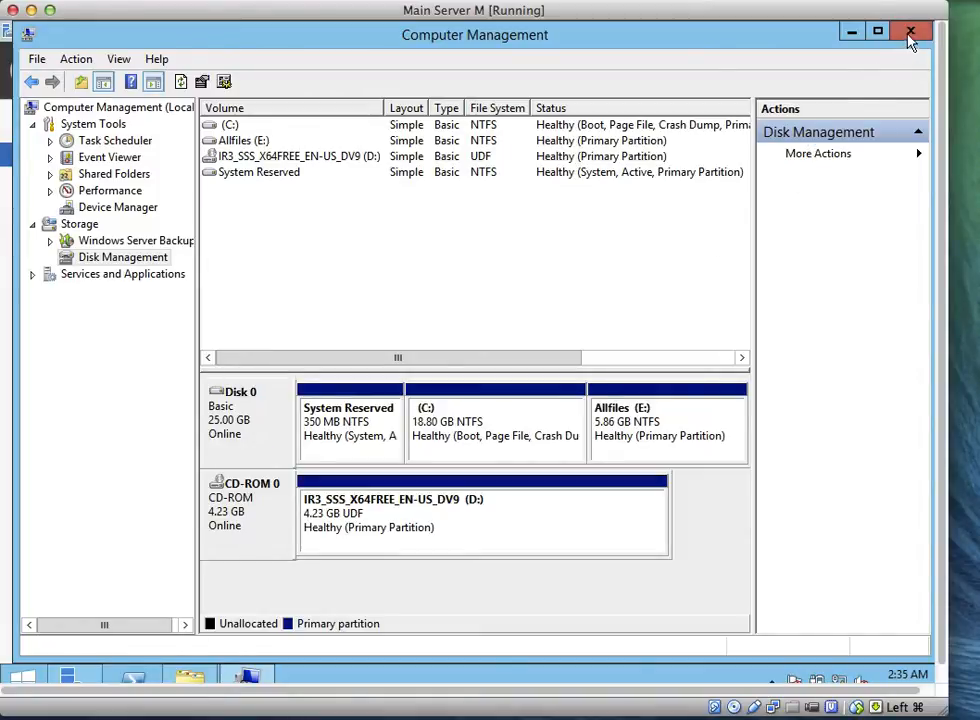
- Minimize Computer Management and show This PC in File Explorer
{"action": "left_click", "coordinate": [851, 33]}
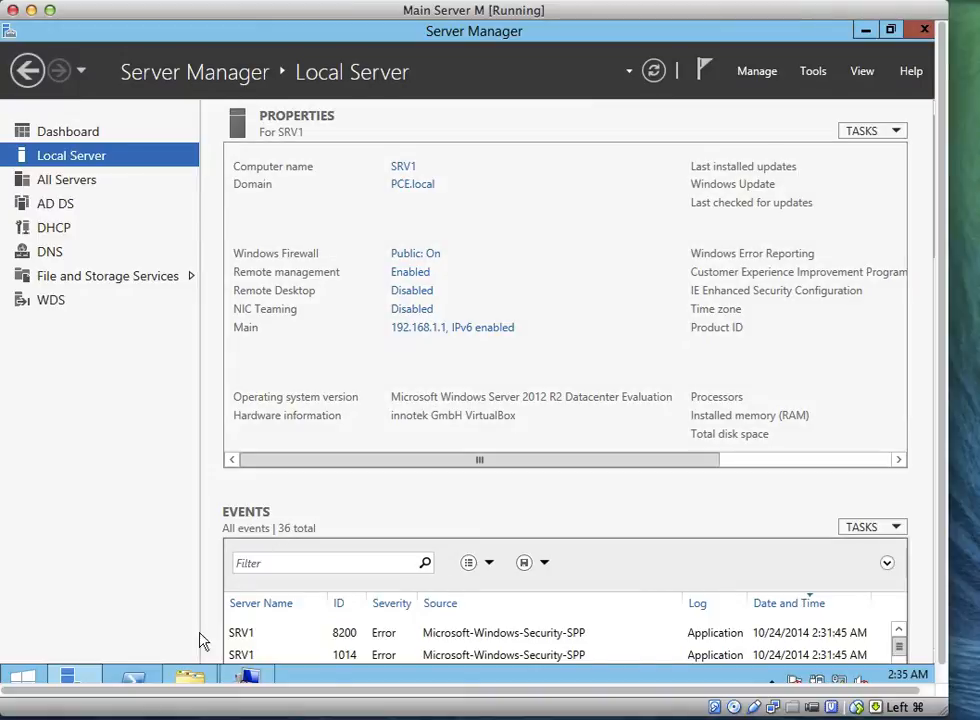
{"action": "left_click", "coordinate": [191, 678]}
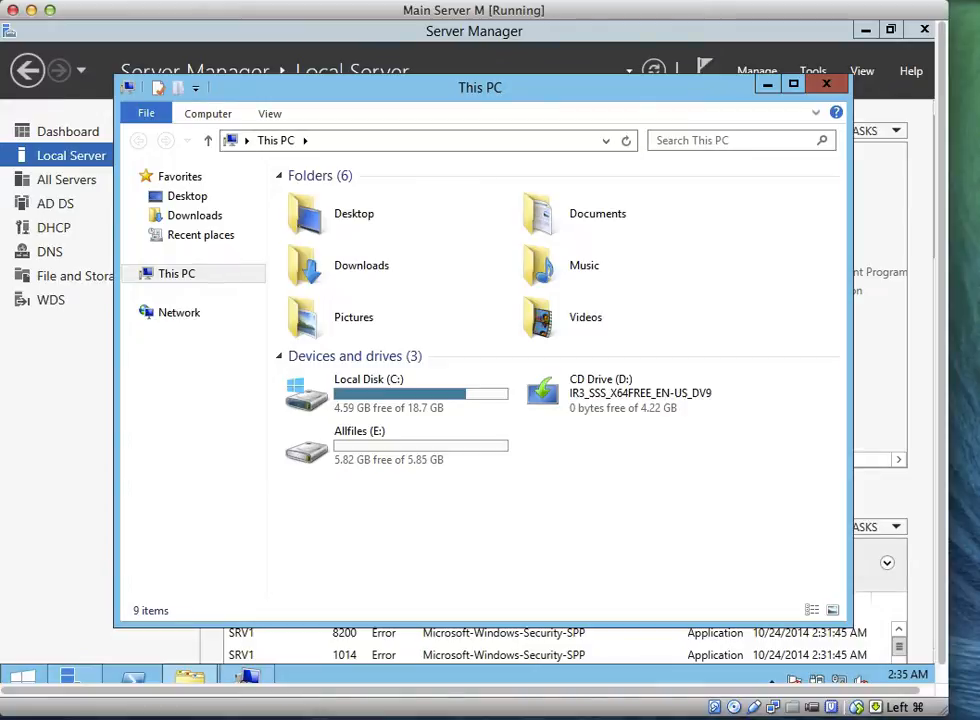
{"action": "left_click", "coordinate": [558, 0]}
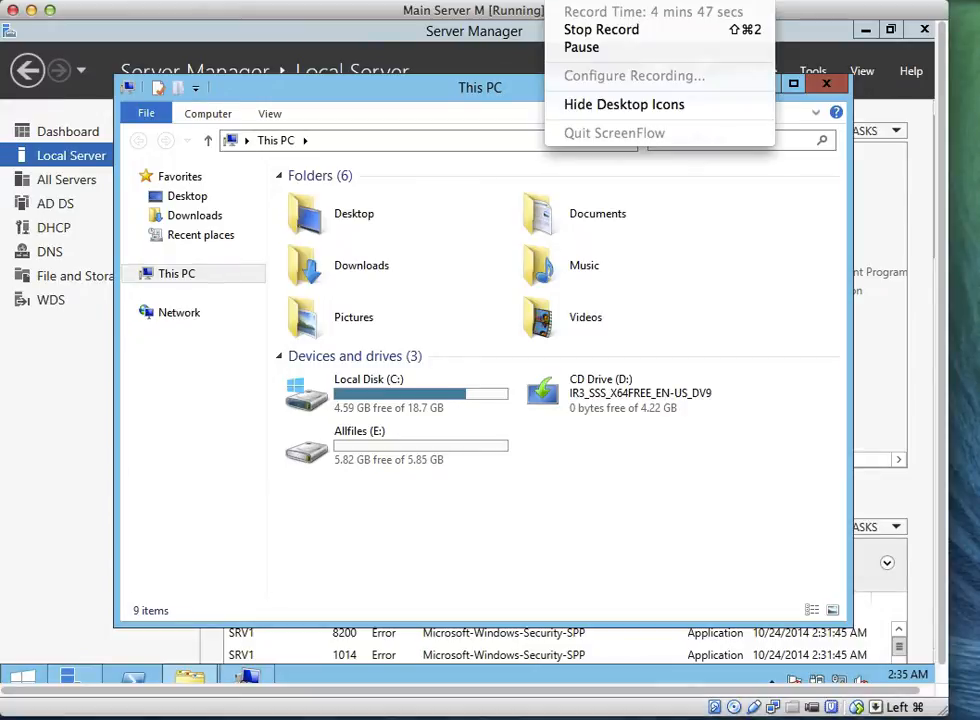
{"action": "left_click", "coordinate": [581, 47]}
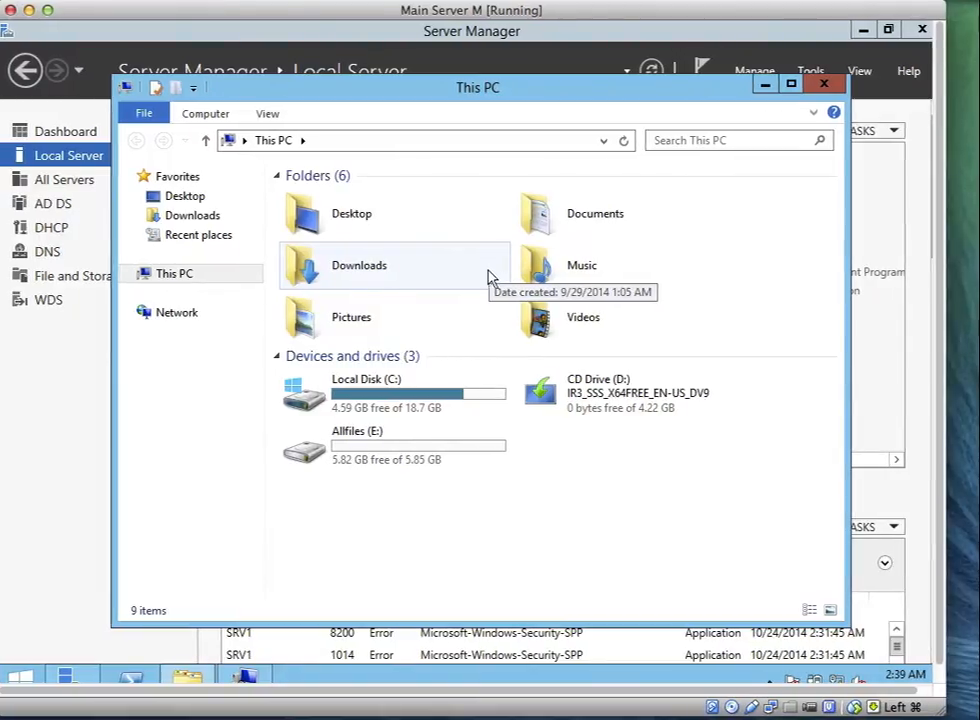
- Create a folder named Images on the Allfiles (E:) drive
{"action": "double_click", "coordinate": [372, 451]}
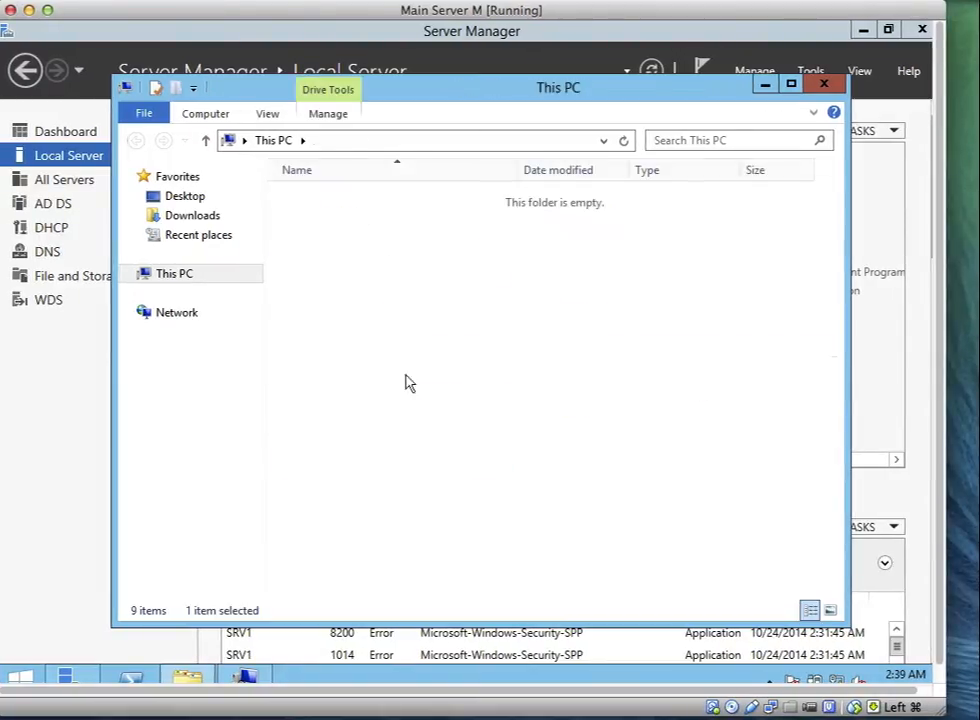
{"action": "right_click", "coordinate": [414, 314]}
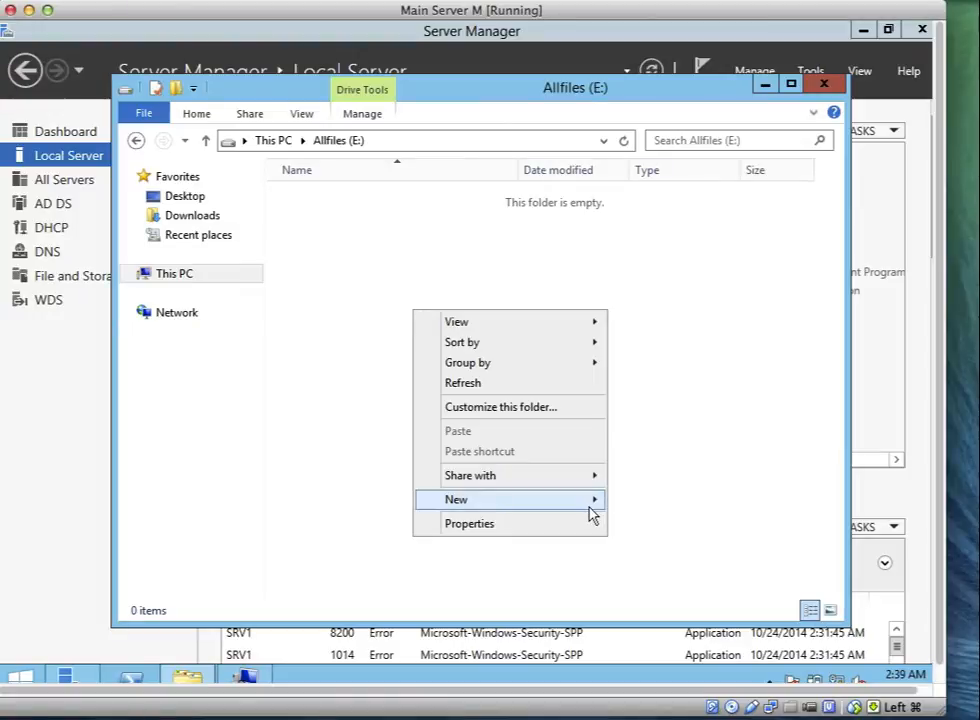
{"action": "mouse_move", "coordinate": [592, 500]}
{"action": "left_click", "coordinate": [628, 508]}
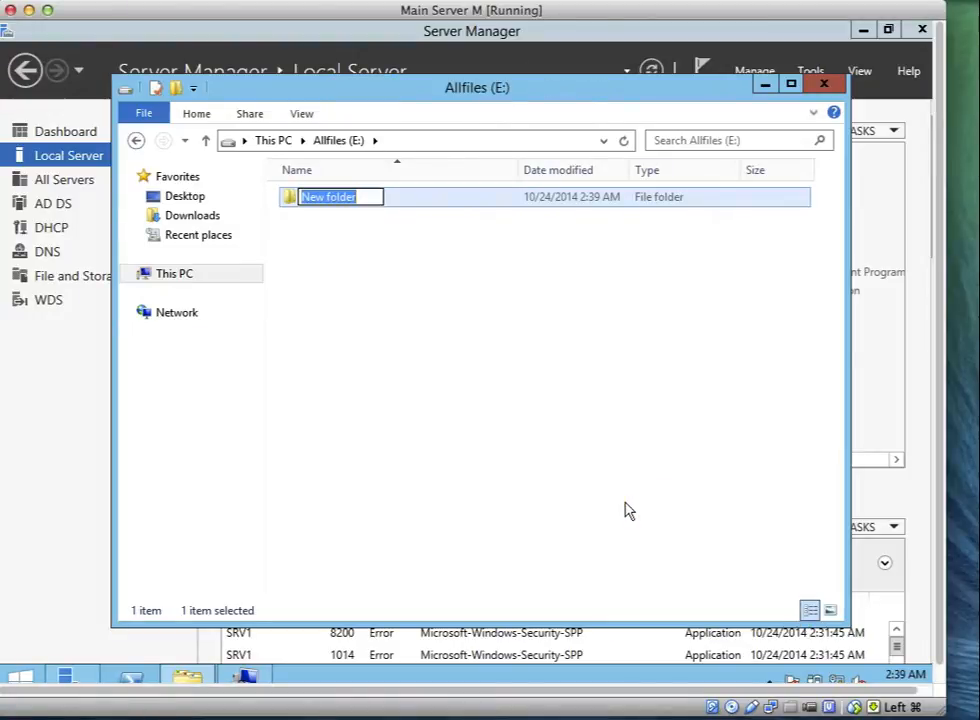
{"action": "type", "text": "Images"}
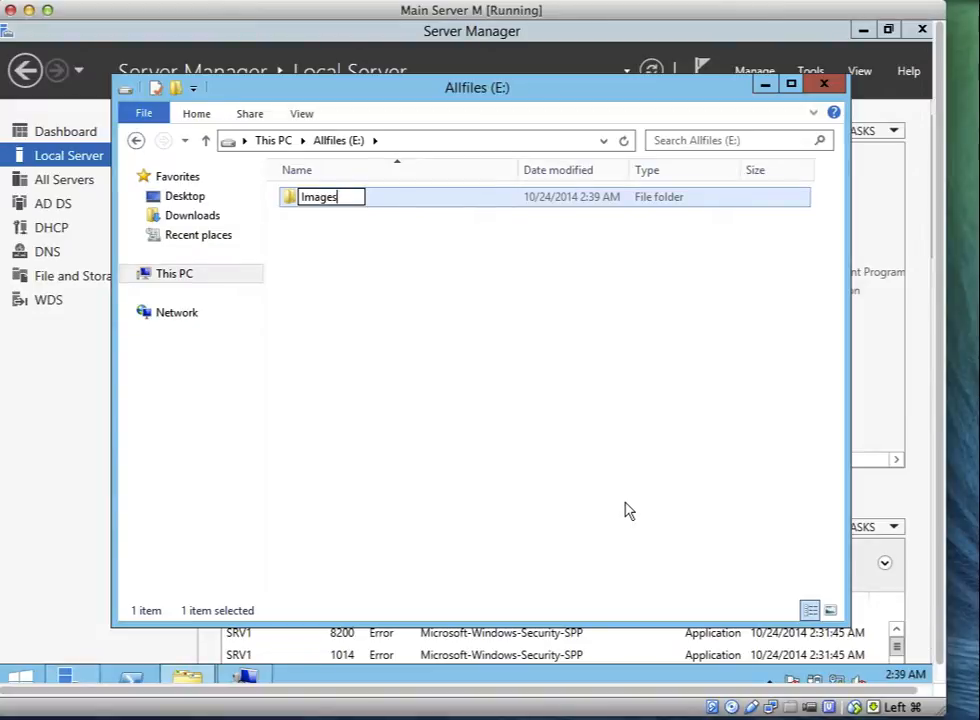
{"action": "left_click", "coordinate": [472, 396]}
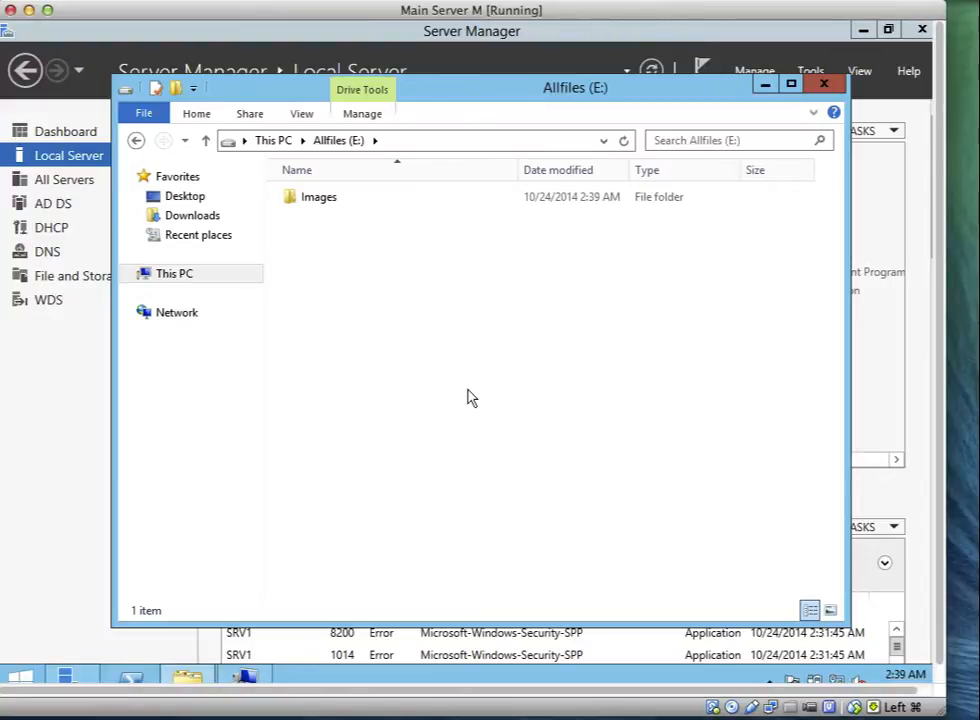
- Browse the contents of the CD Drive (D:) and open its sources folder
{"action": "left_click", "coordinate": [175, 280]}
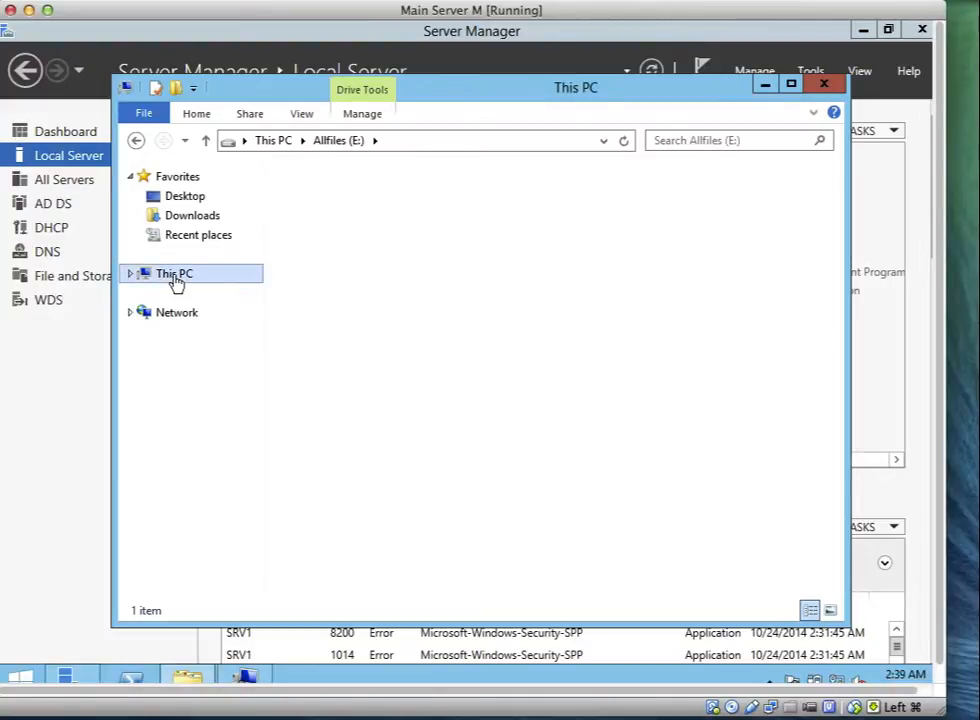
{"action": "left_click", "coordinate": [617, 405]}
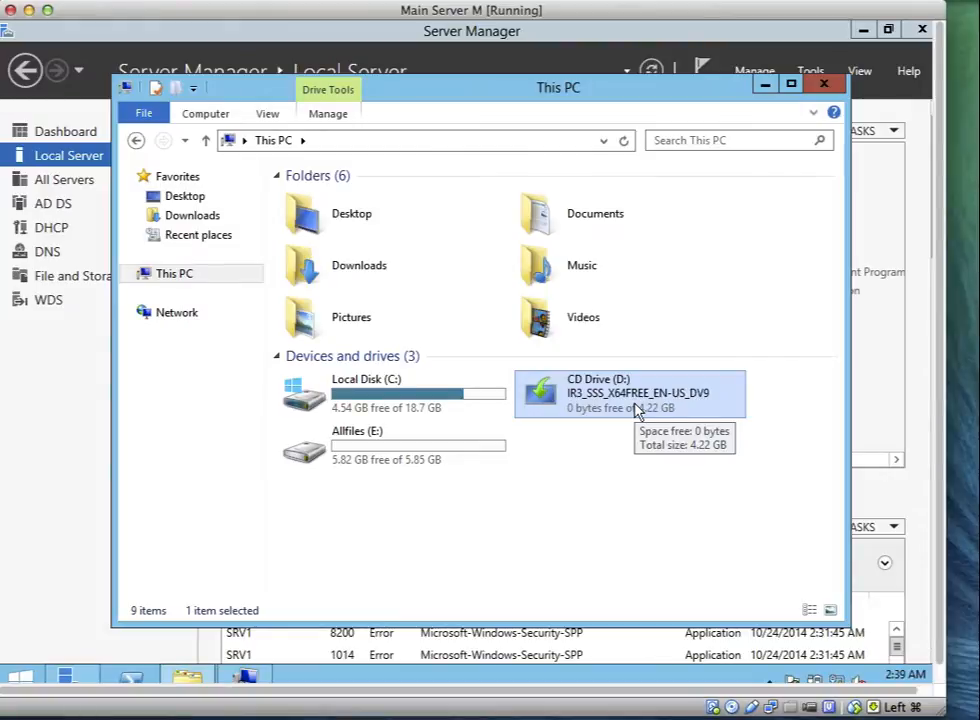
{"action": "right_click", "coordinate": [636, 410]}
{"action": "left_click", "coordinate": [670, 416]}
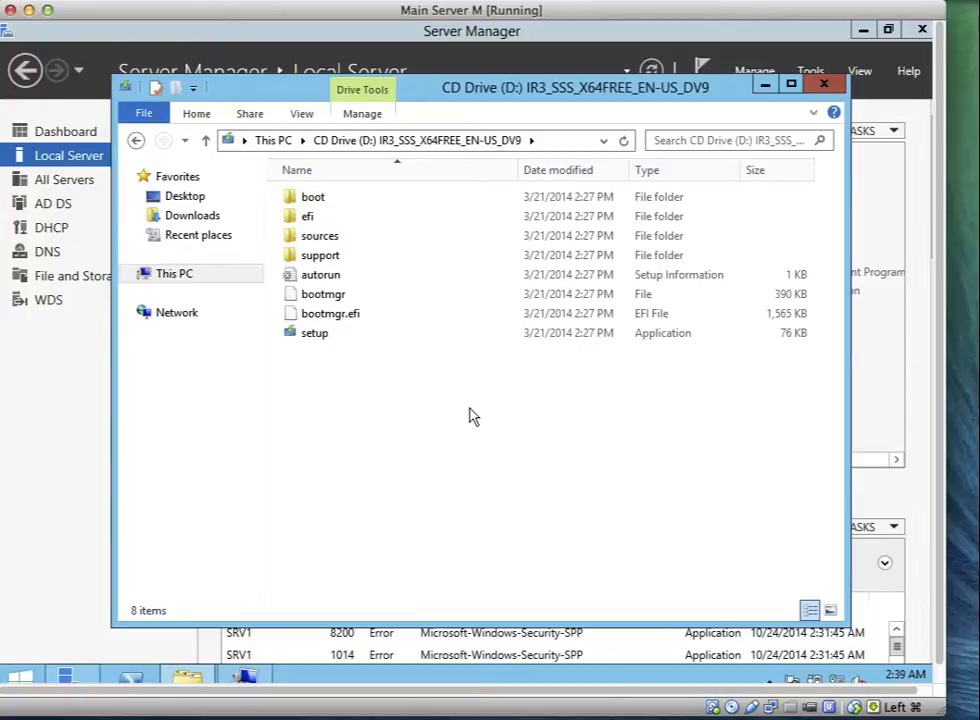
{"action": "double_click", "coordinate": [333, 240]}
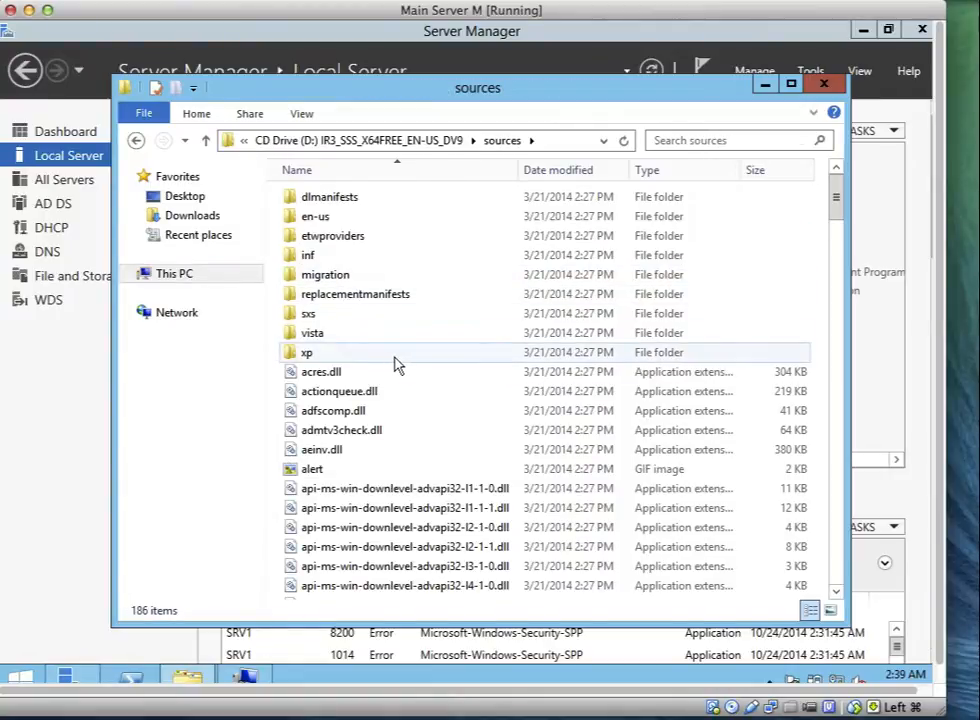
- Locate and select the install.wim file in the sources folder
{"action": "left_click", "coordinate": [396, 364]}
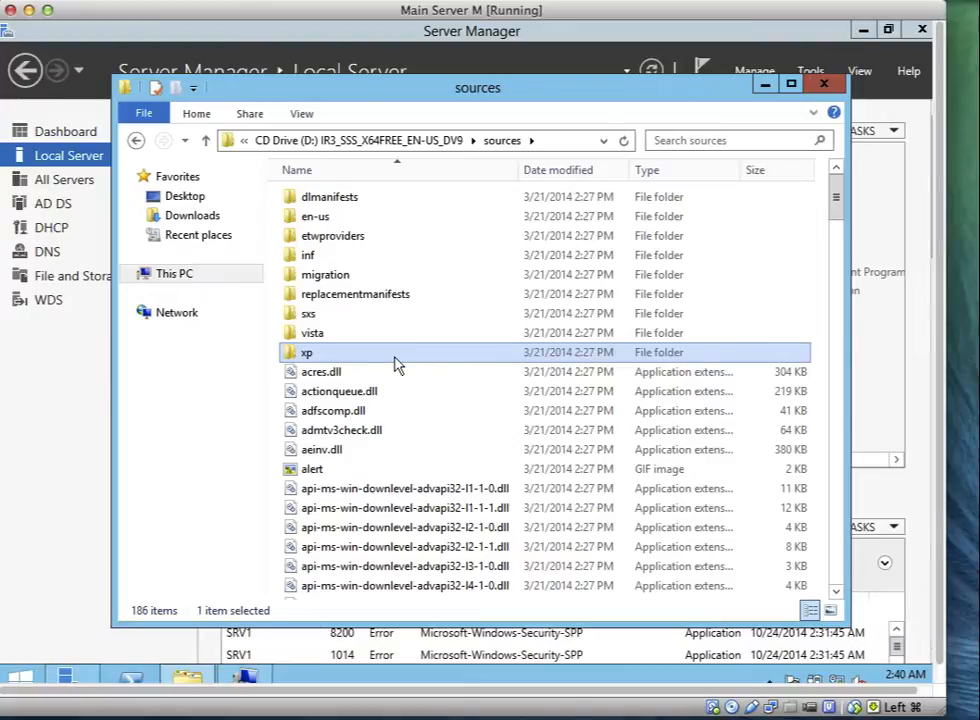
{"action": "key", "text": "i"}
{"action": "key", "text": "i"}
{"action": "key", "text": "i"}
{"action": "key", "text": "i"}
{"action": "key", "text": "i"}
{"action": "key", "text": "i"}
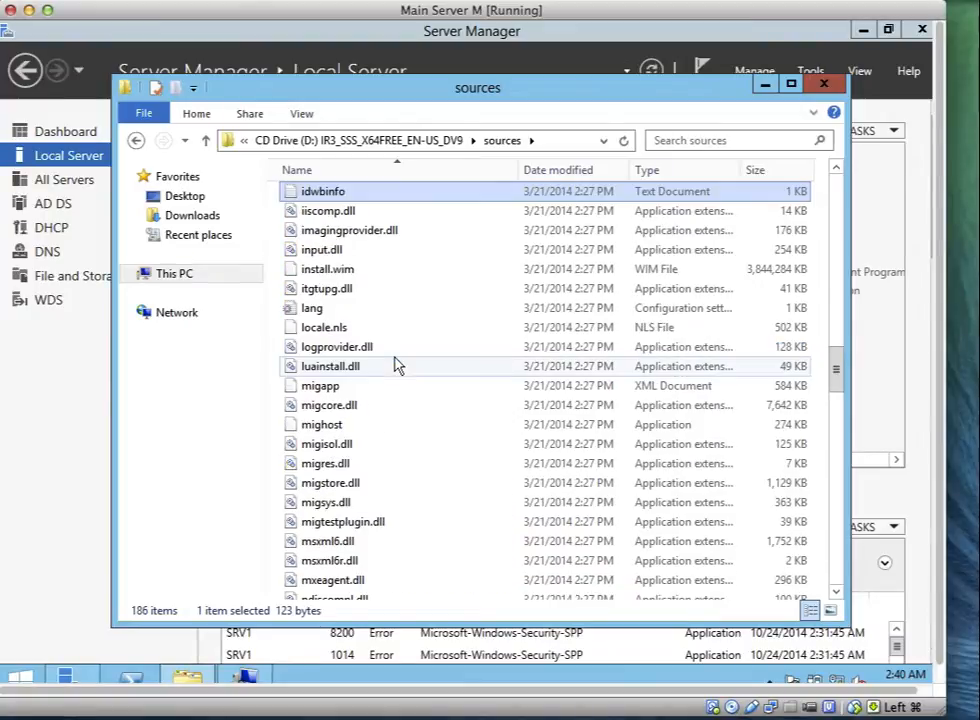
{"action": "key", "text": "i"}
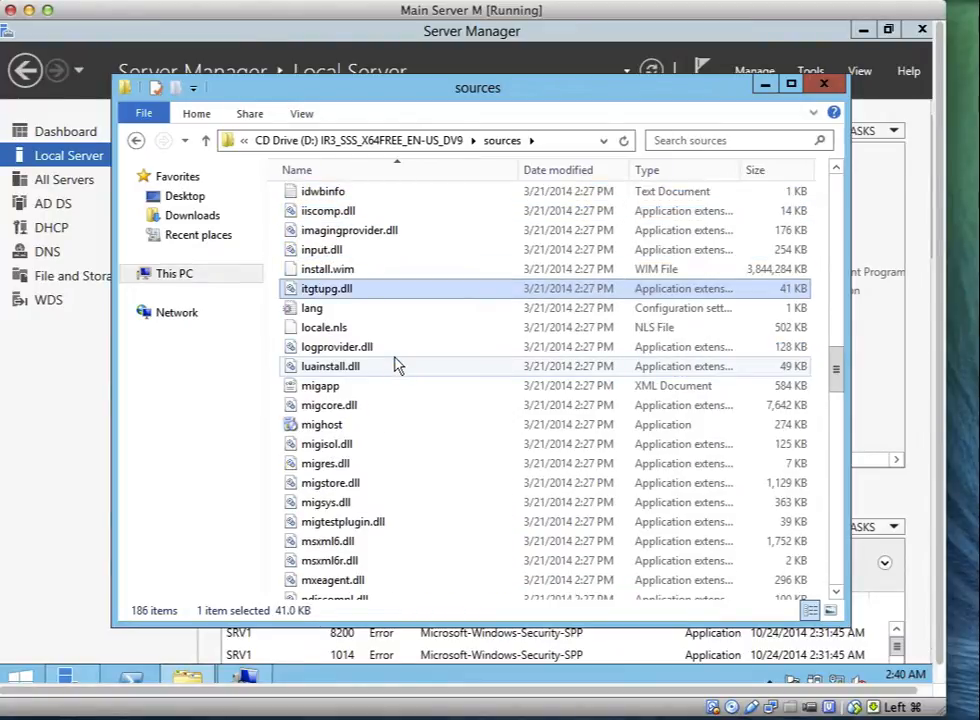
{"action": "left_click", "coordinate": [347, 276]}
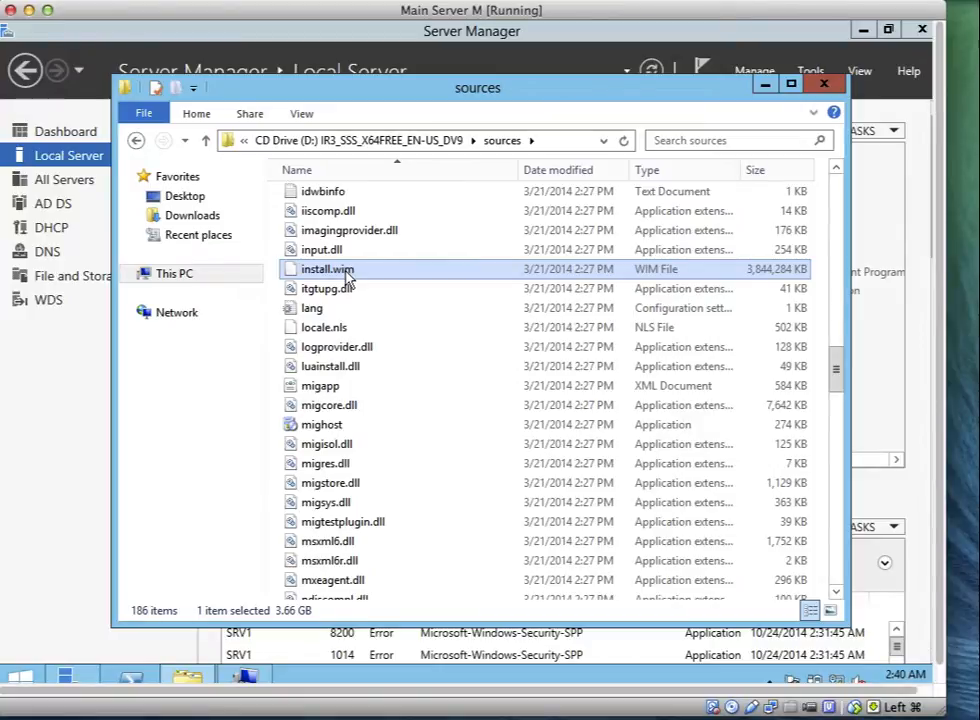
- Open the Images folder on the Allfiles (E:) drive in File Explorer
{"action": "right_click", "coordinate": [29, 677]}
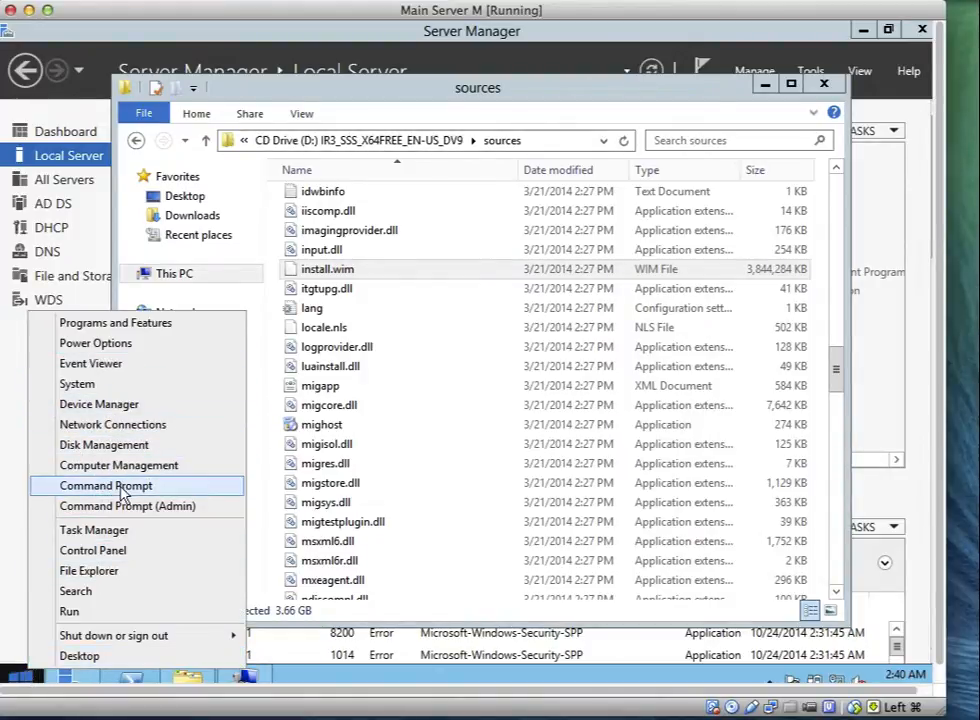
{"action": "left_click", "coordinate": [99, 572]}
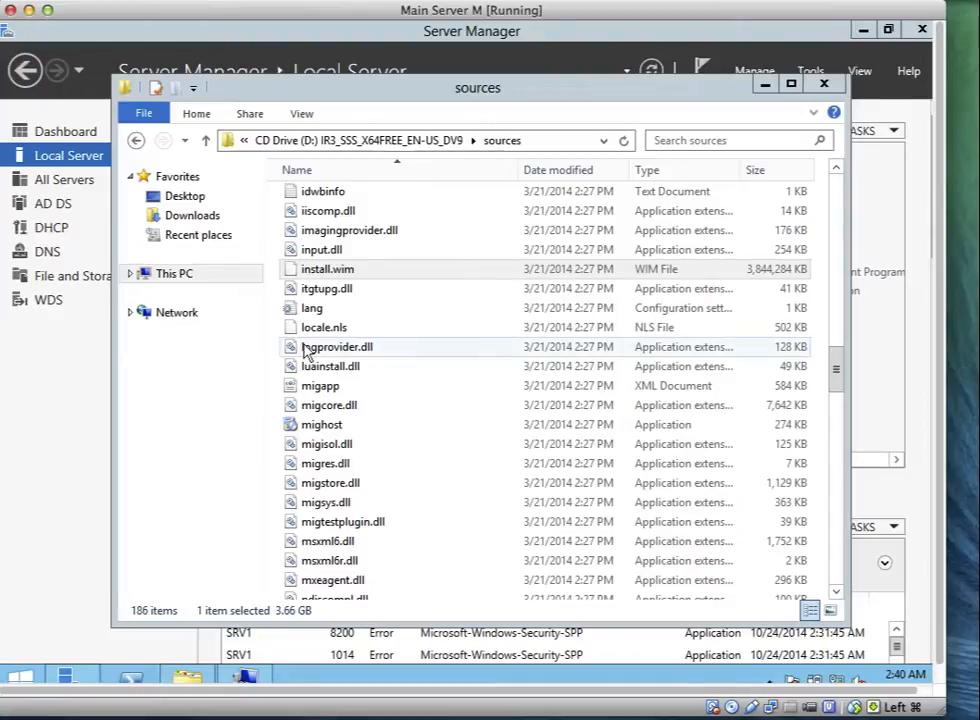
{"action": "left_click_drag", "start_coordinate": [518, 100], "coordinate": [663, 90]}
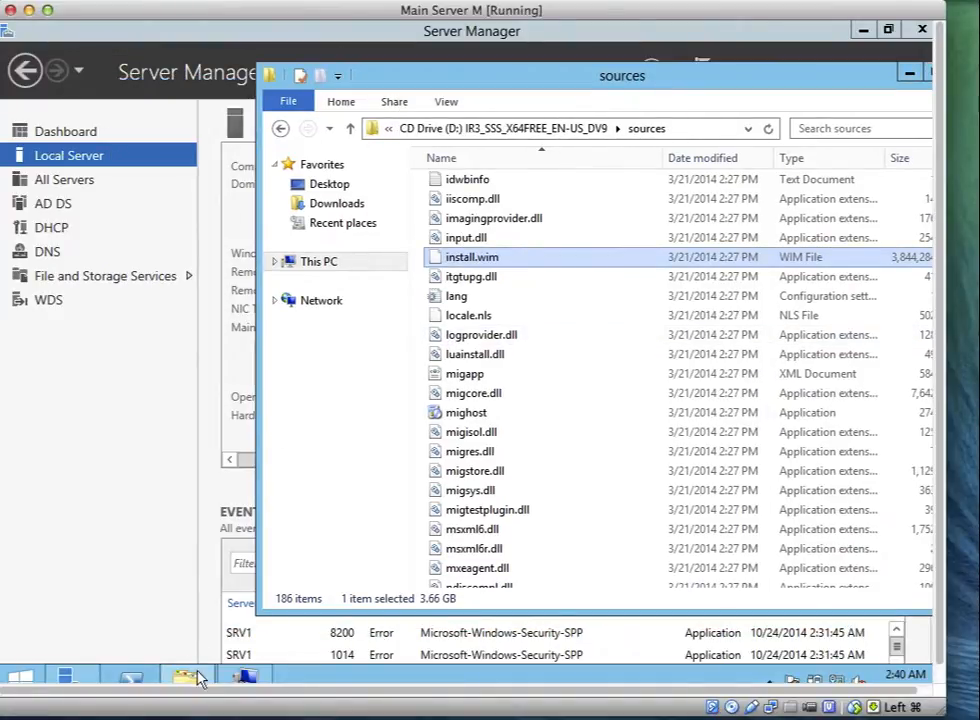
{"action": "left_click", "coordinate": [313, 262]}
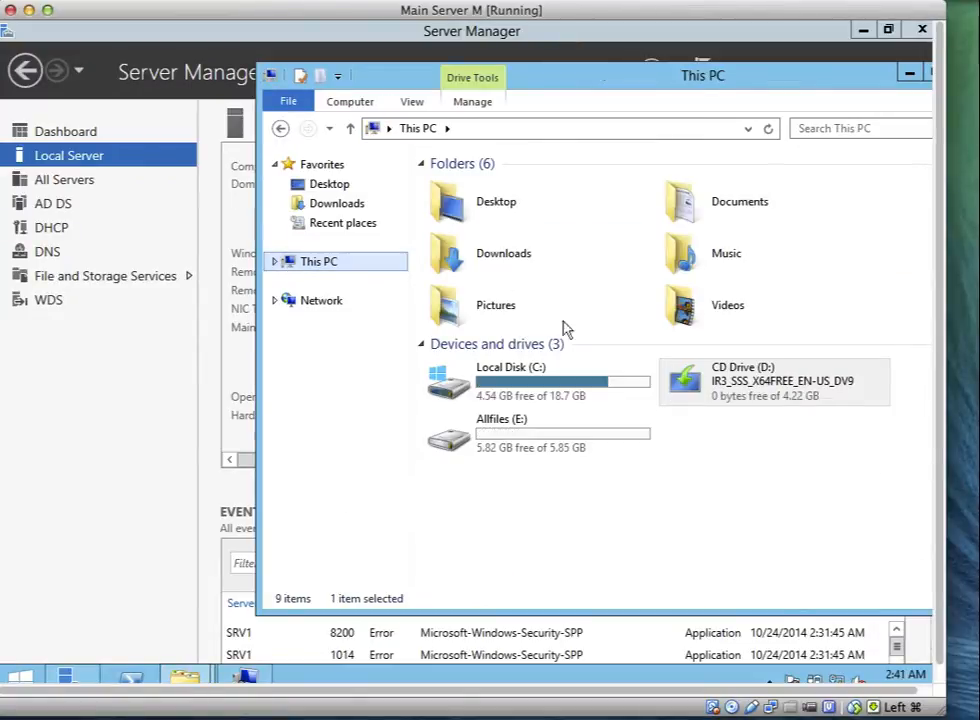
{"action": "left_click", "coordinate": [545, 445]}
{"action": "double_click", "coordinate": [545, 445]}
{"action": "left_click", "coordinate": [464, 190]}
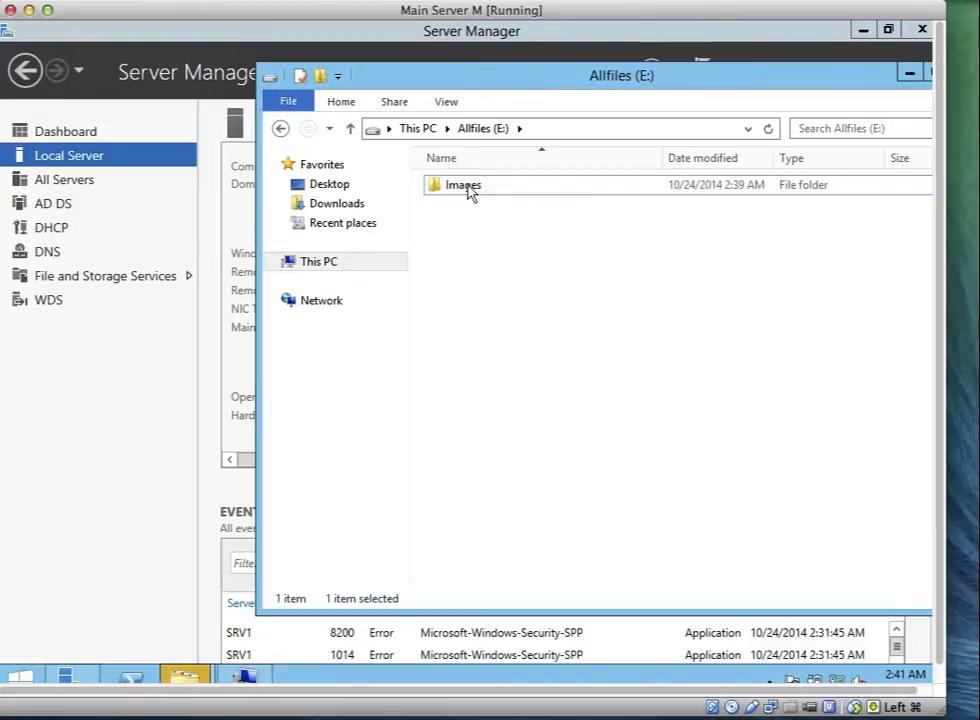
{"action": "double_click", "coordinate": [468, 187]}
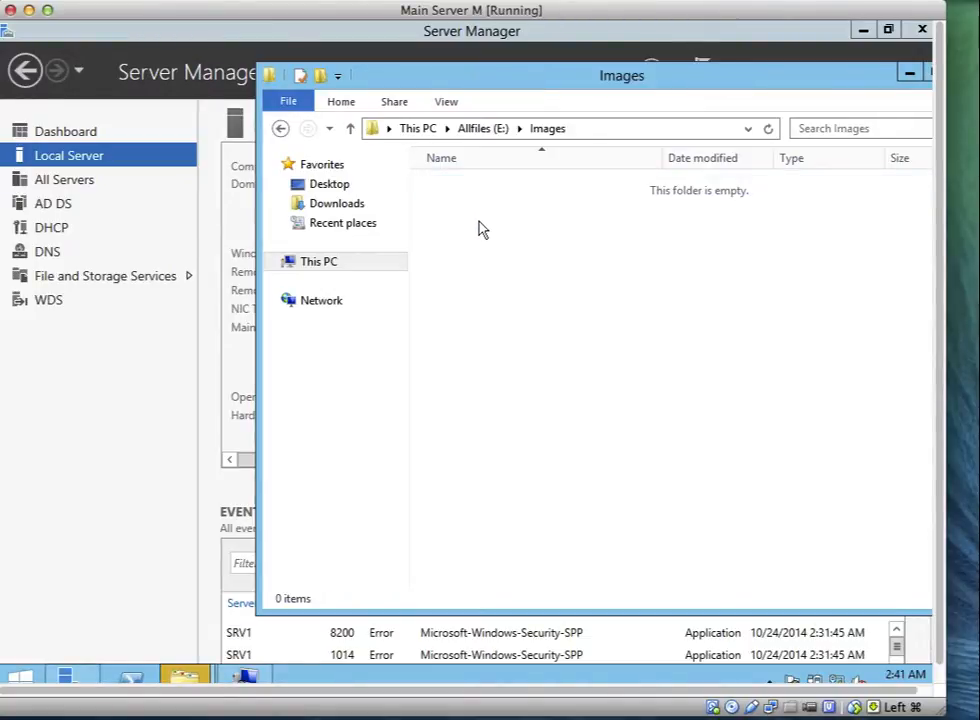
- Create a folder named Custom Images inside the Images folder
{"action": "right_click", "coordinate": [479, 229]}
{"action": "mouse_move", "coordinate": [660, 437]}
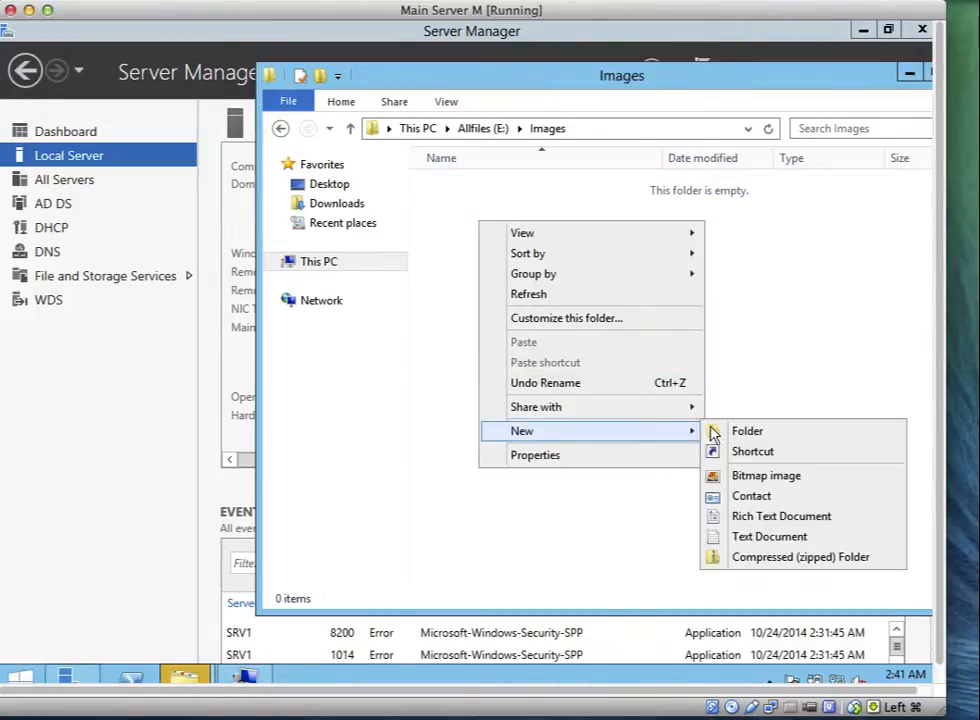
{"action": "left_click", "coordinate": [716, 432]}
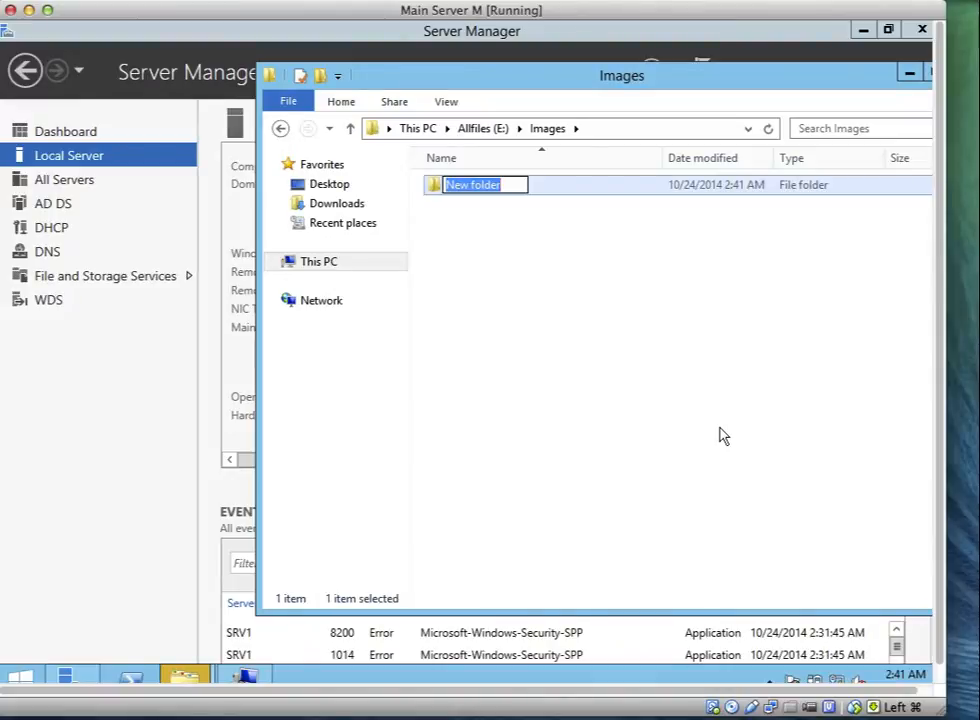
{"action": "type", "text": "Custom"}
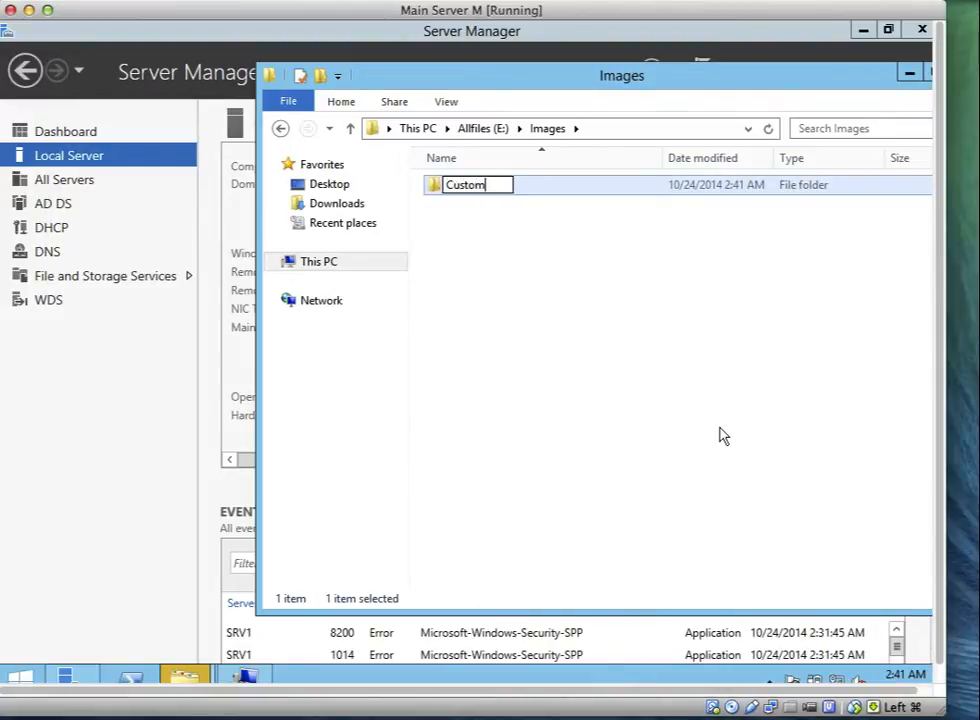
{"action": "type", "text": " Images"}
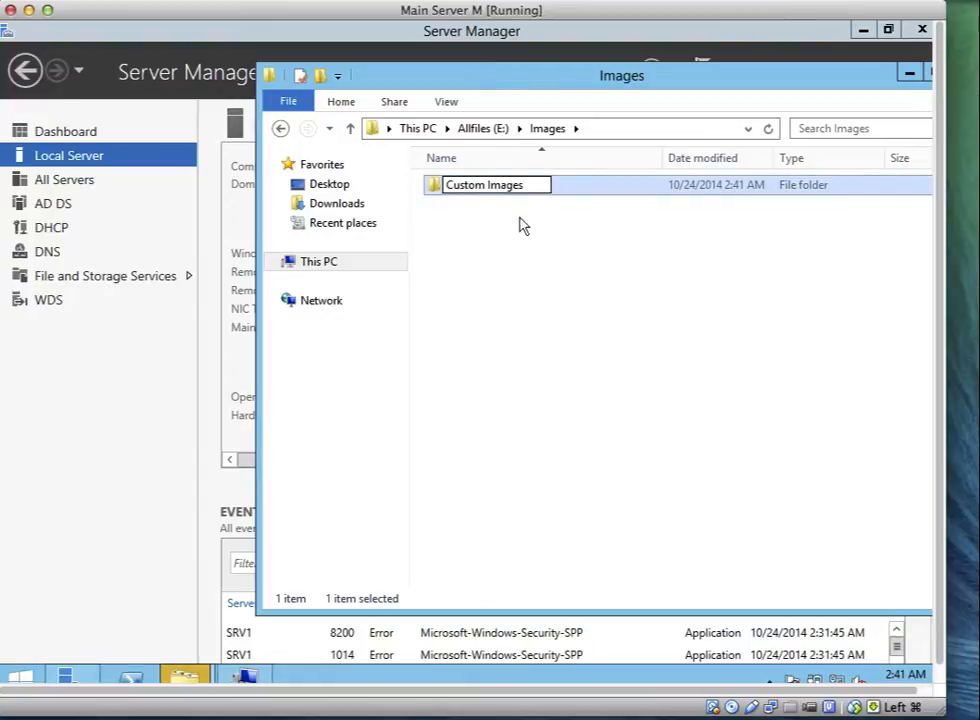
{"action": "left_click", "coordinate": [491, 205]}
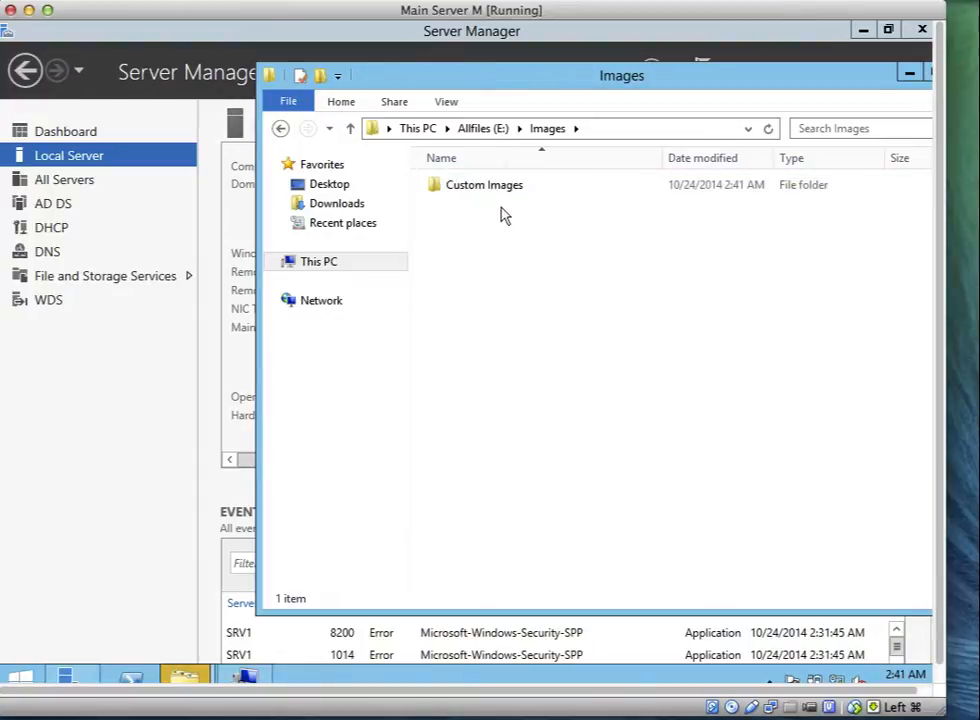
- Return to the CD Drive (D:) and open its sources folder
{"action": "left_click", "coordinate": [320, 262]}
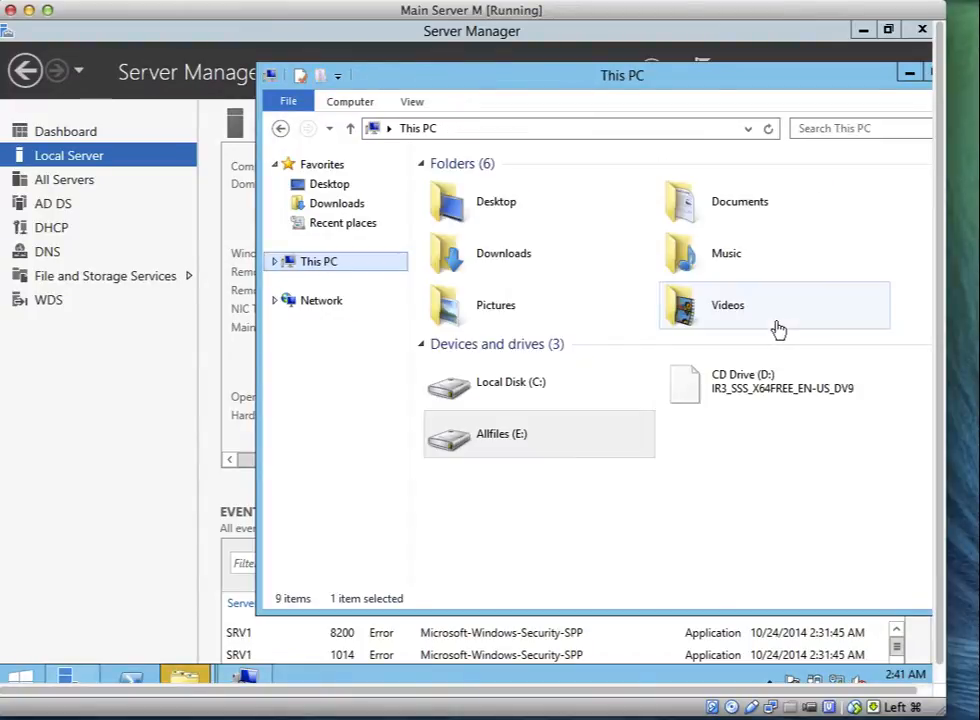
{"action": "right_click", "coordinate": [757, 397]}
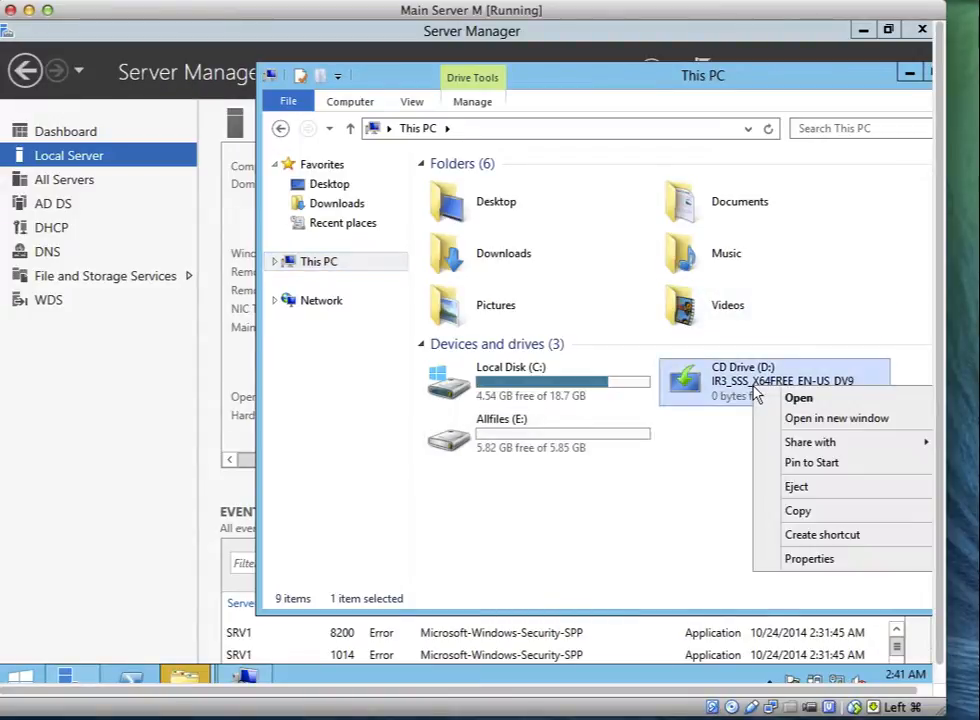
{"action": "left_click", "coordinate": [790, 398]}
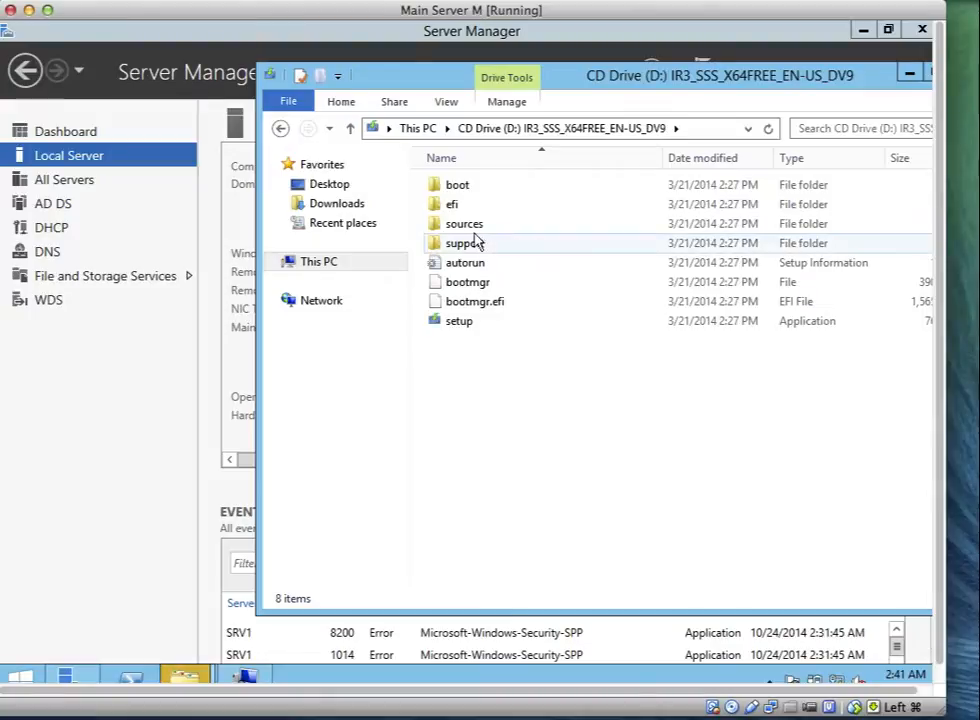
{"action": "left_click", "coordinate": [477, 231]}
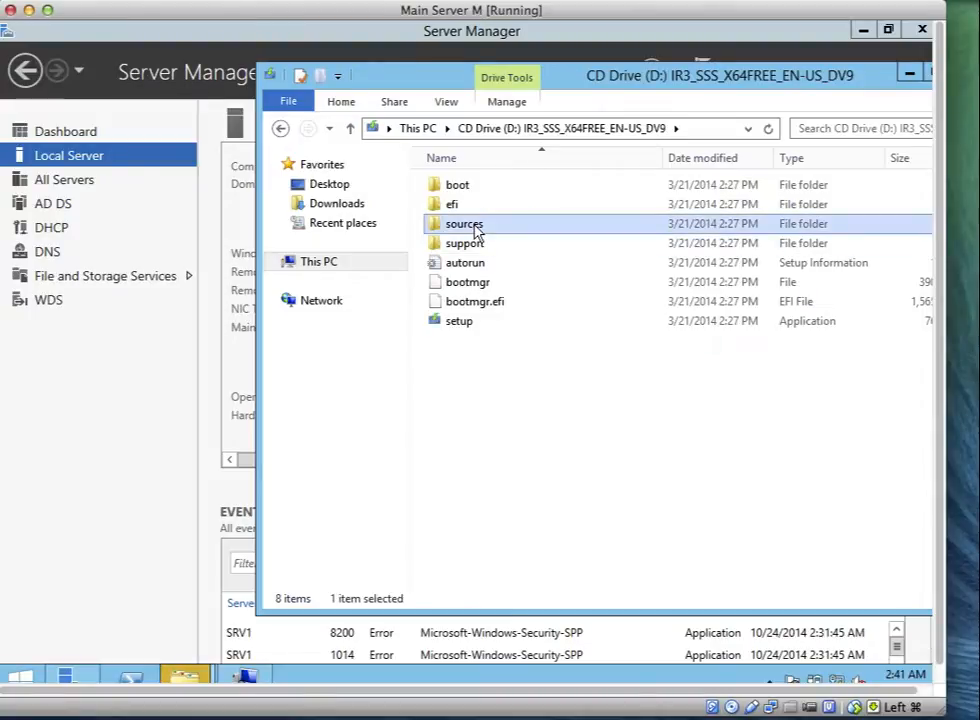
{"action": "double_click", "coordinate": [477, 229]}
{"action": "left_click", "coordinate": [472, 265]}
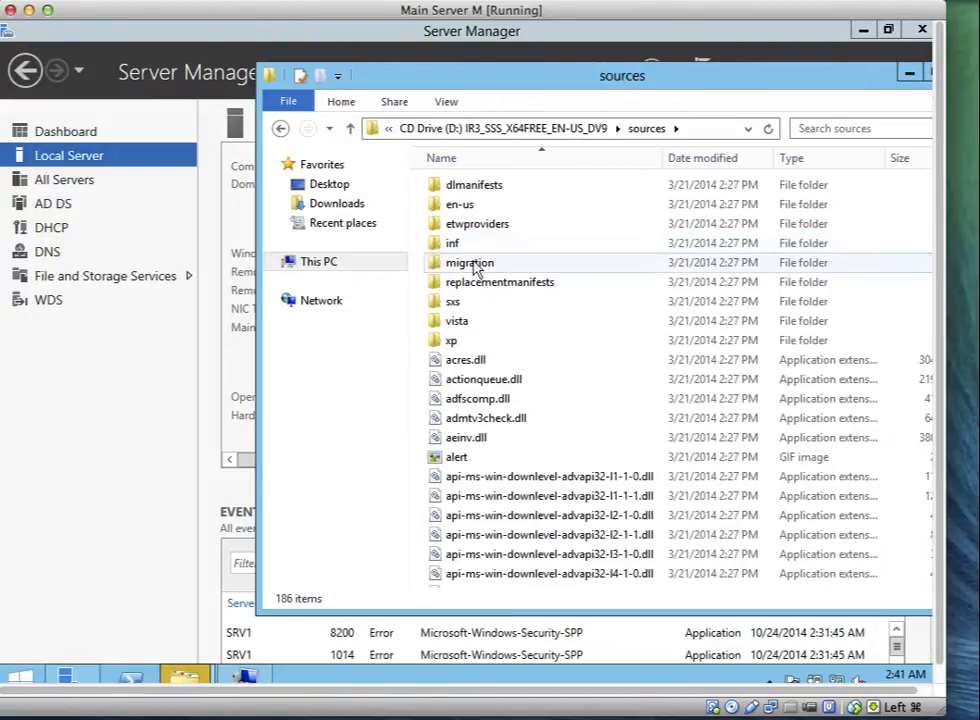
- Find install.wim in the sources folder and copy it to the clipboard
{"action": "key", "text": "i"}
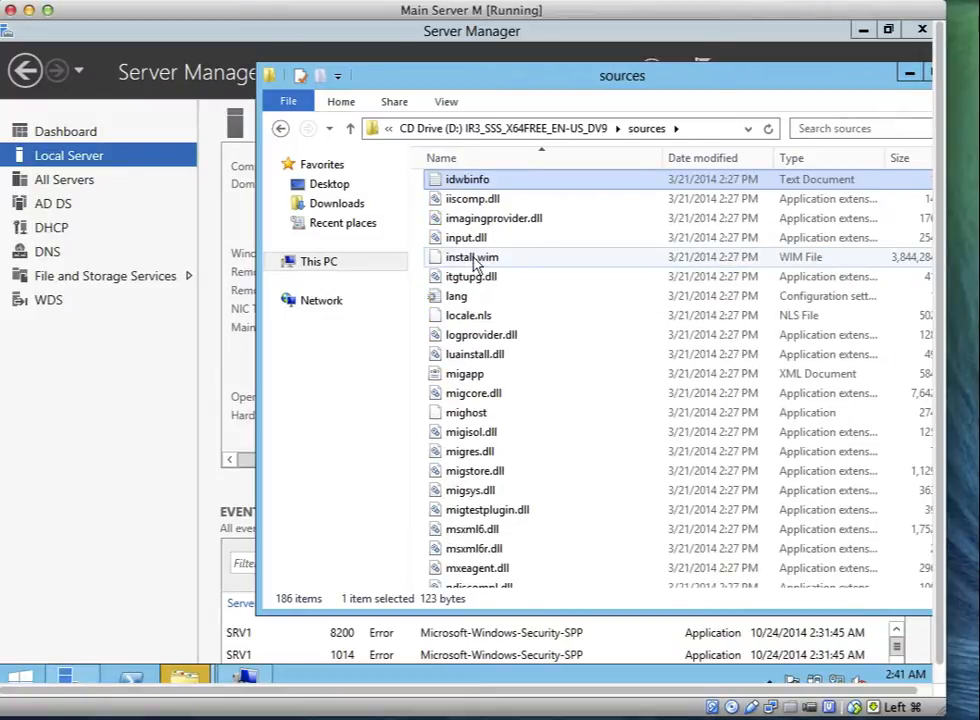
{"action": "key", "text": "i"}
{"action": "key", "text": "i"}
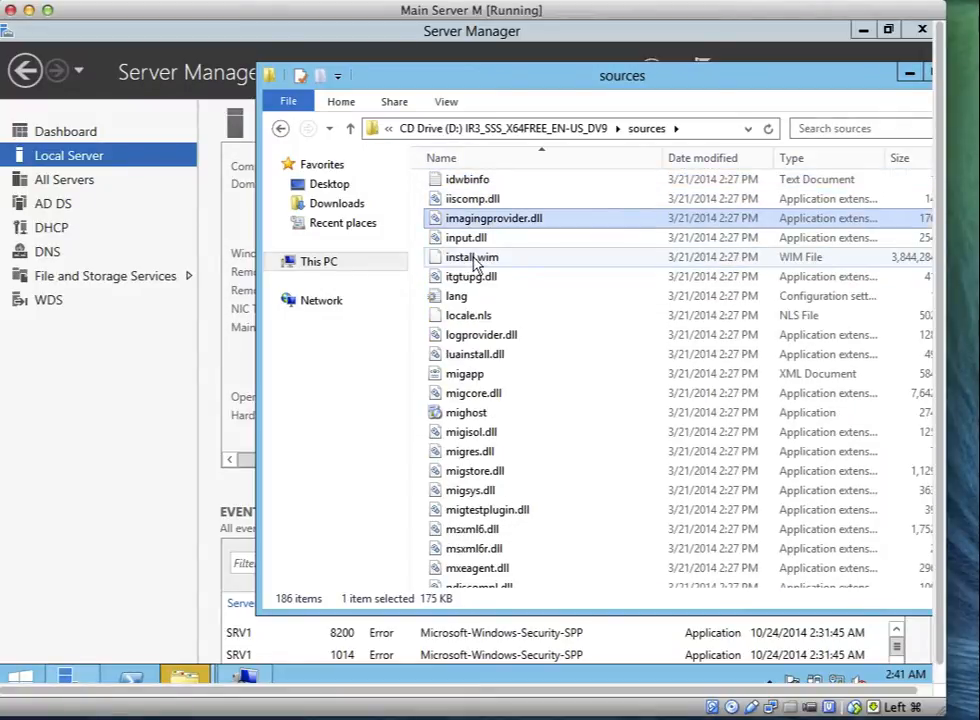
{"action": "key", "text": "i"}
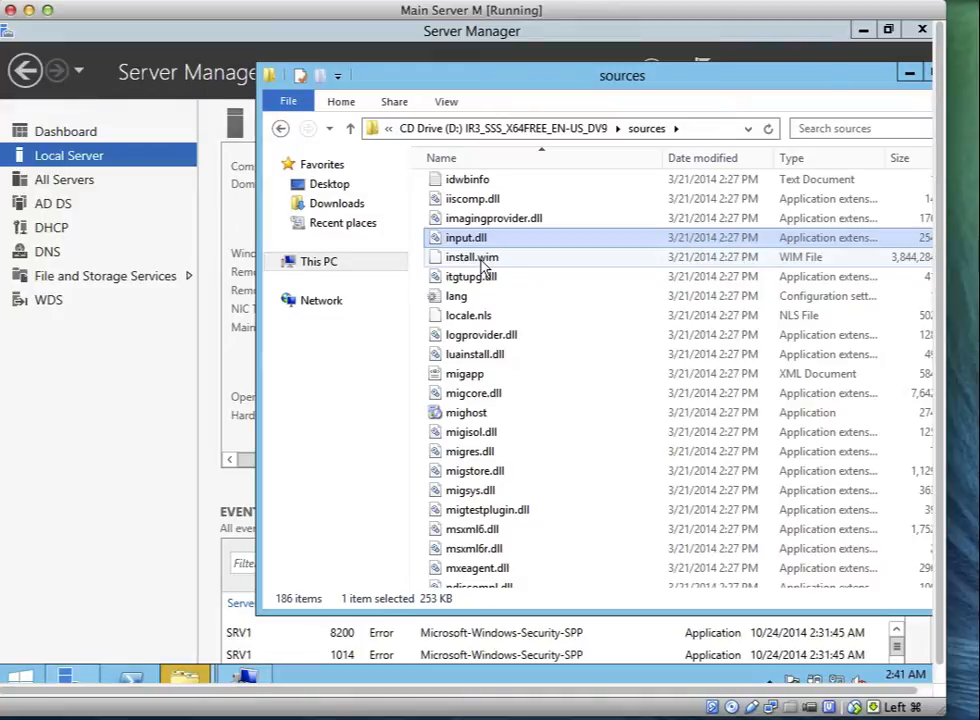
{"action": "key", "text": "i"}
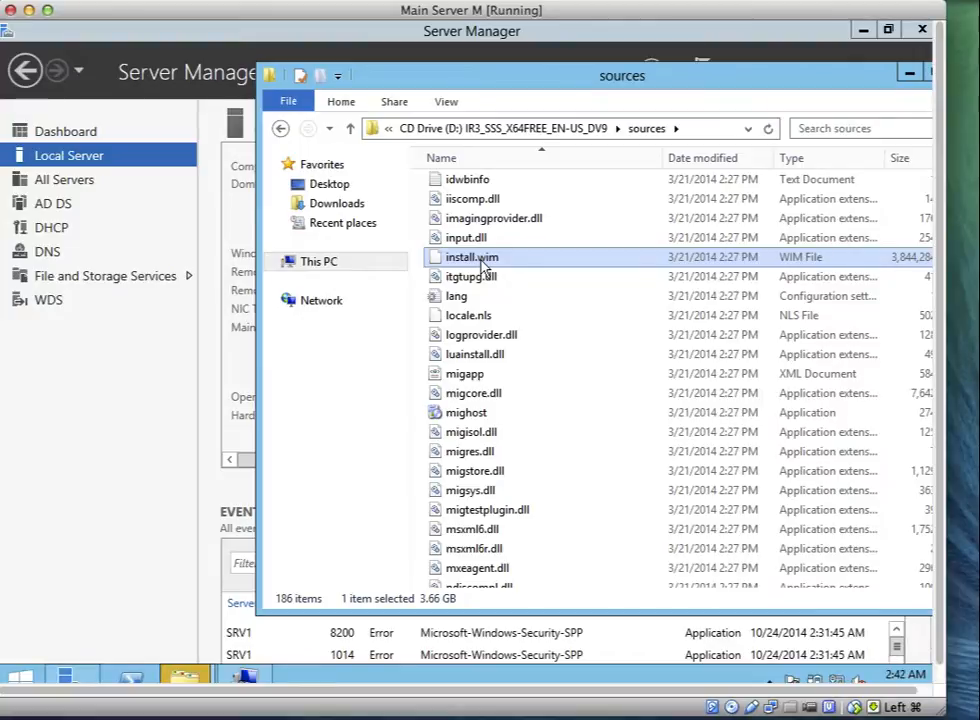
{"action": "right_click", "coordinate": [483, 262]}
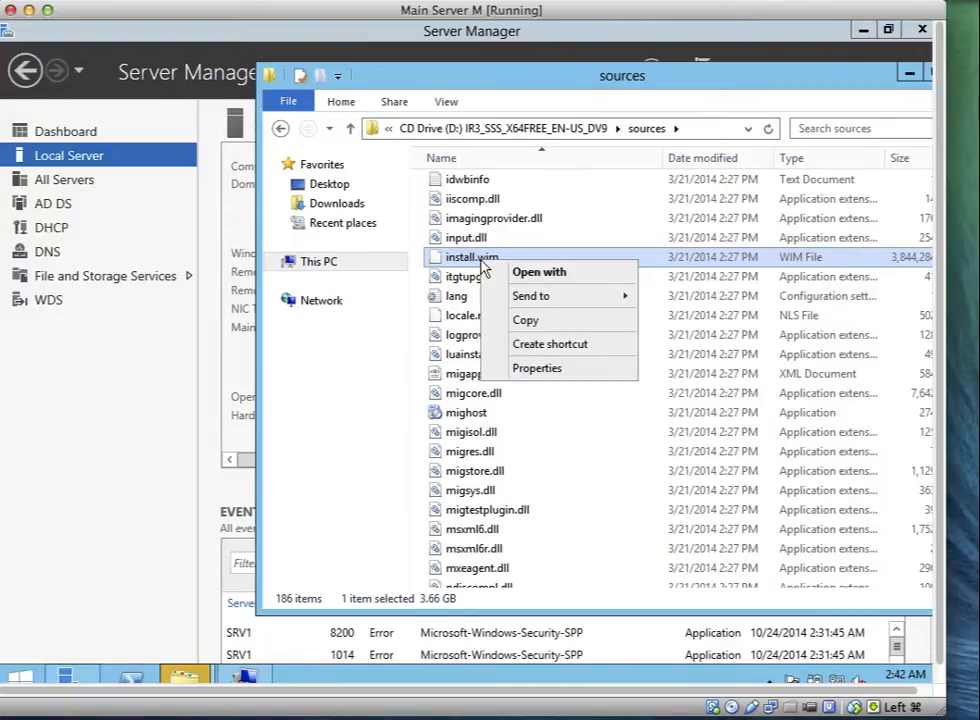
{"action": "left_click", "coordinate": [518, 322]}
- Paste the copied install.wim into the Custom Images folder under Images on the Allfiles (E:) drive
{"action": "left_click", "coordinate": [347, 264]}
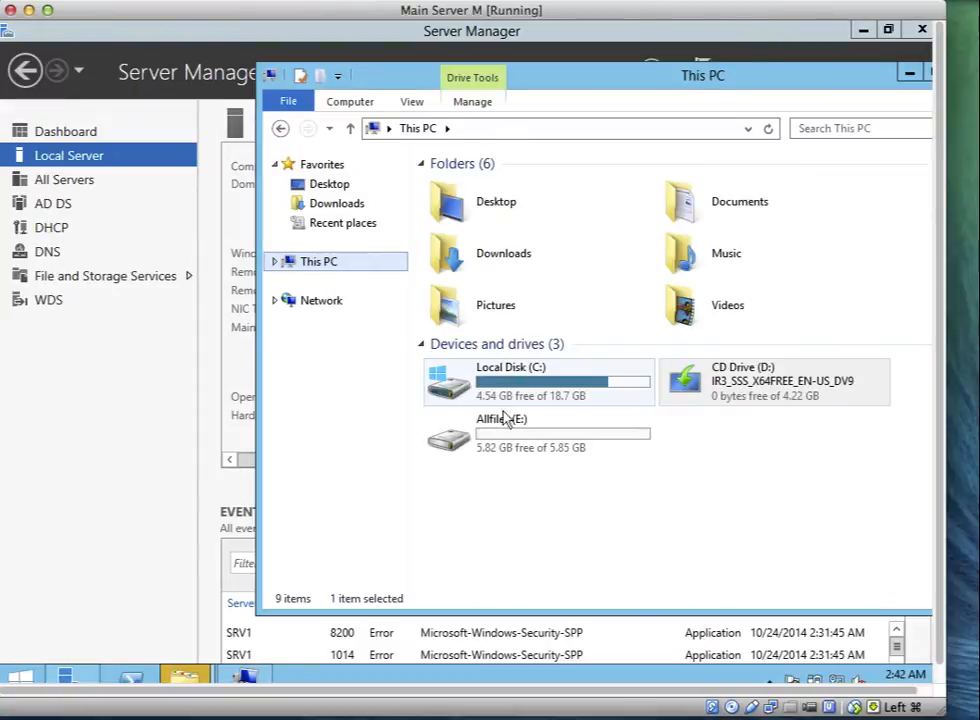
{"action": "double_click", "coordinate": [503, 428]}
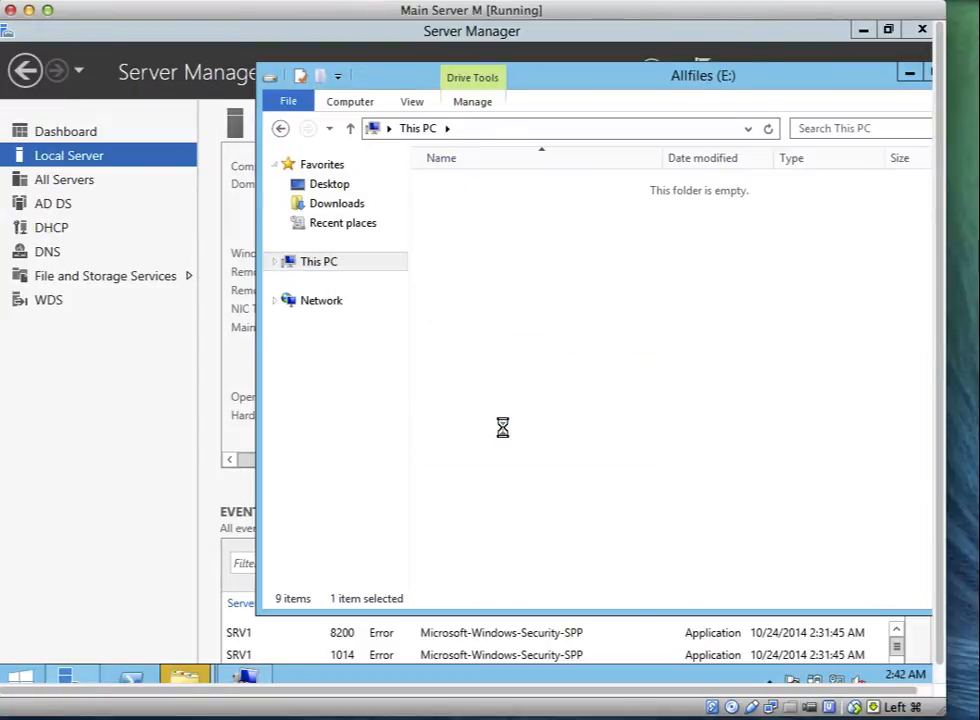
{"action": "left_click", "coordinate": [475, 188]}
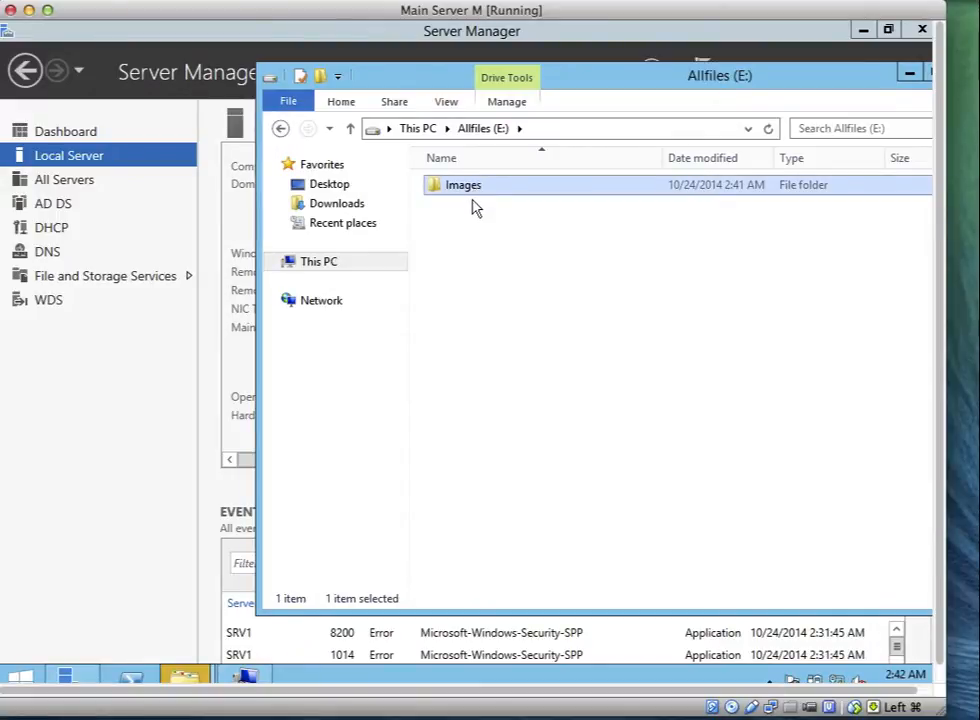
{"action": "key", "text": "Return"}
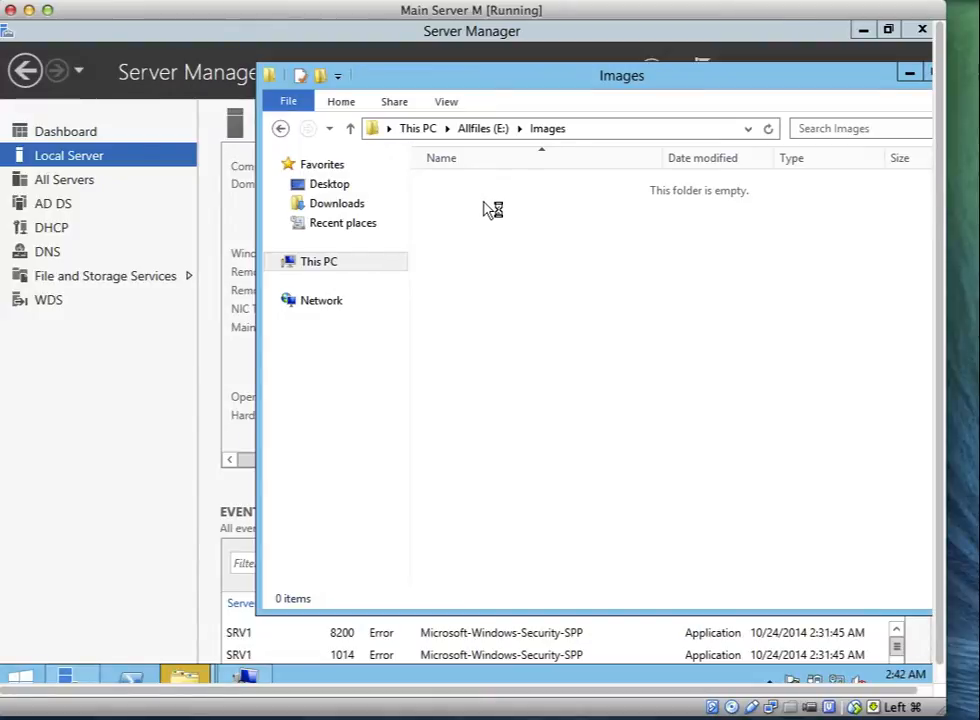
{"action": "left_click", "coordinate": [500, 190]}
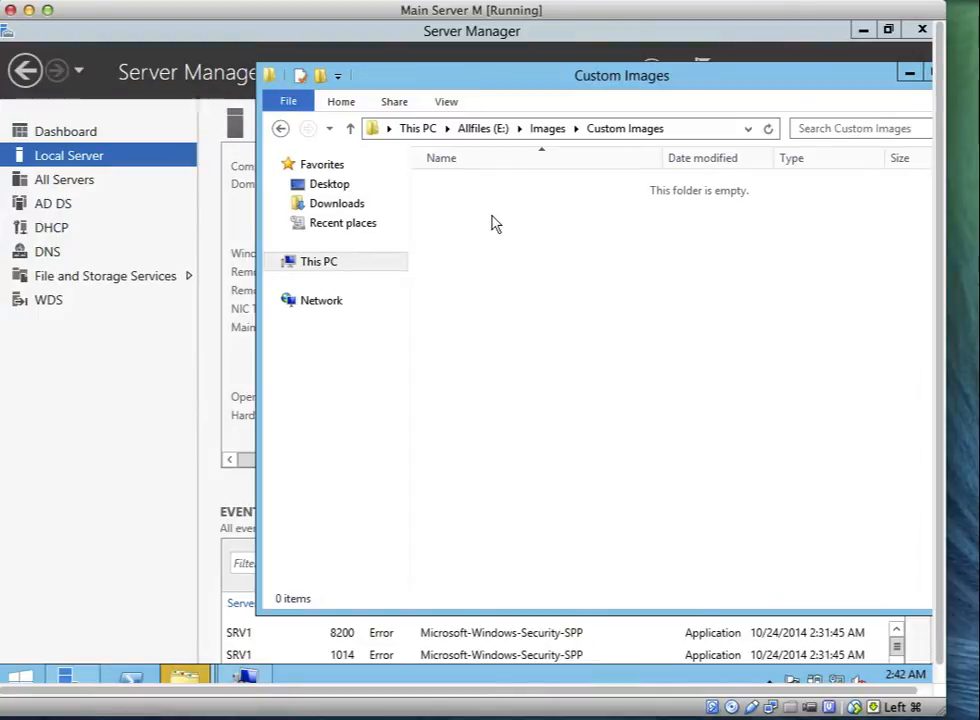
{"action": "right_click", "coordinate": [492, 221]}
{"action": "left_click", "coordinate": [538, 338]}
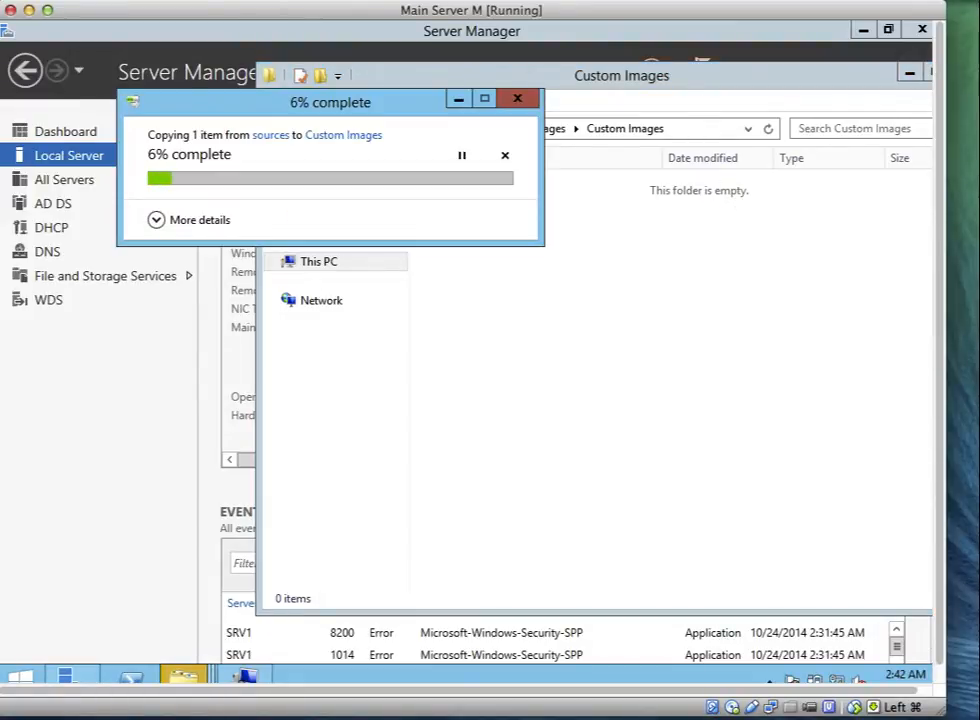
{"action": "left_click", "coordinate": [556, 1]}
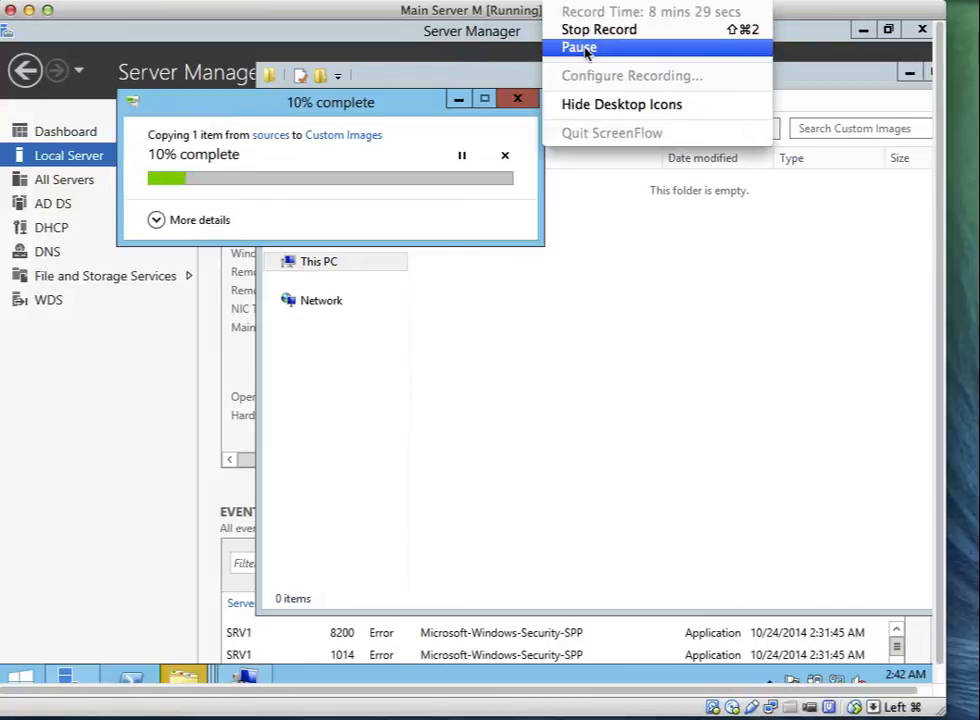
{"action": "left_click", "coordinate": [579, 47]}
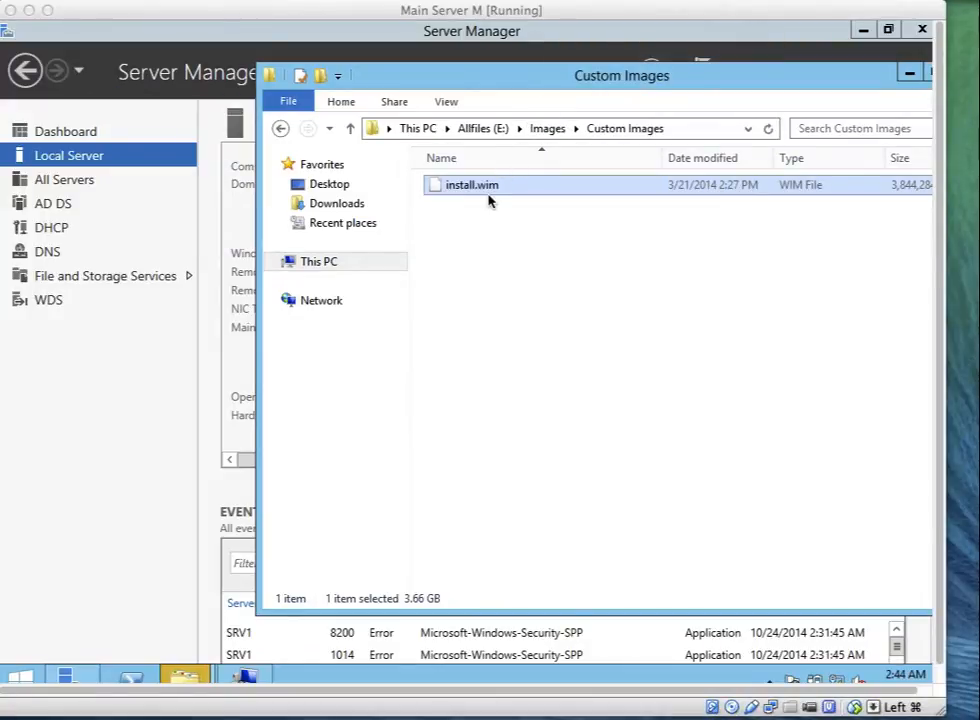
- Turn on advanced sharing for the Images folder on the Allfiles (E:) drive, keeping the share name Images
{"action": "left_click", "coordinate": [547, 128]}
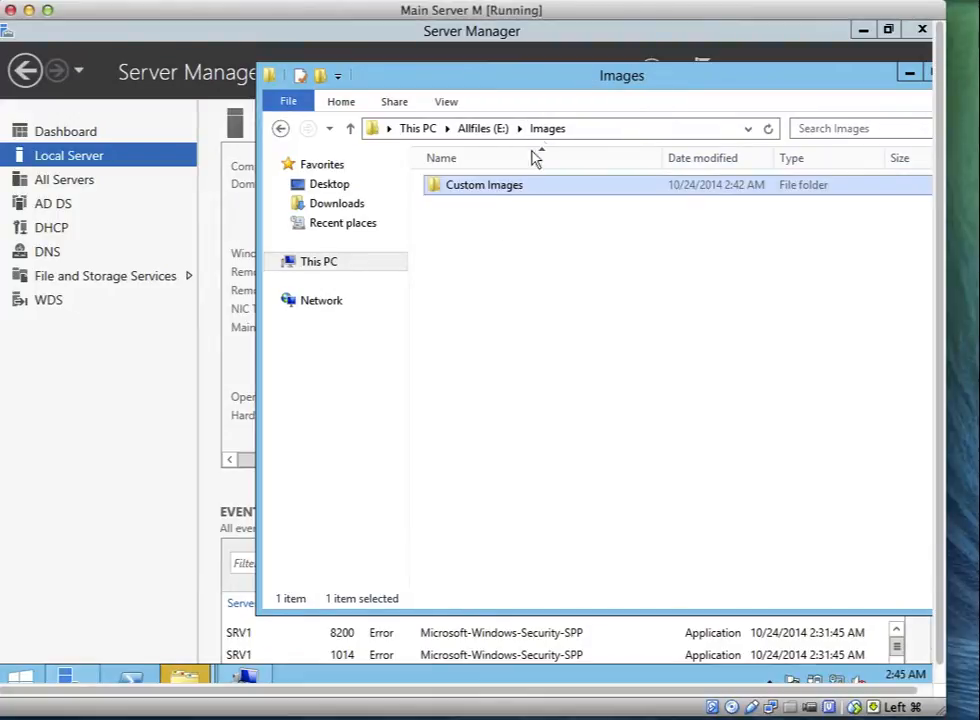
{"action": "left_click", "coordinate": [488, 130]}
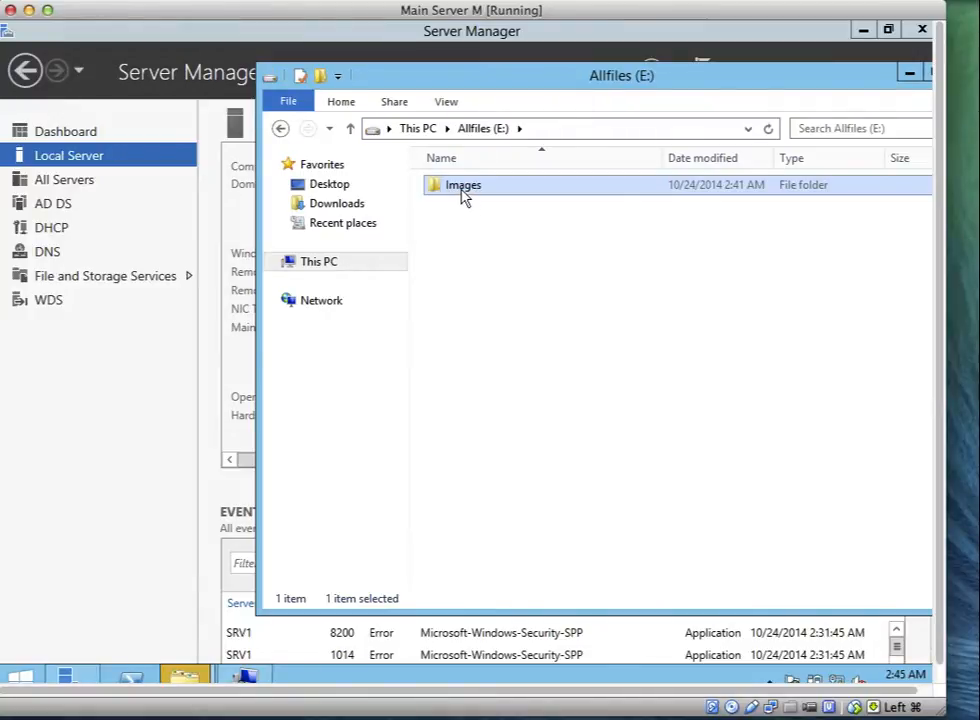
{"action": "right_click", "coordinate": [462, 190]}
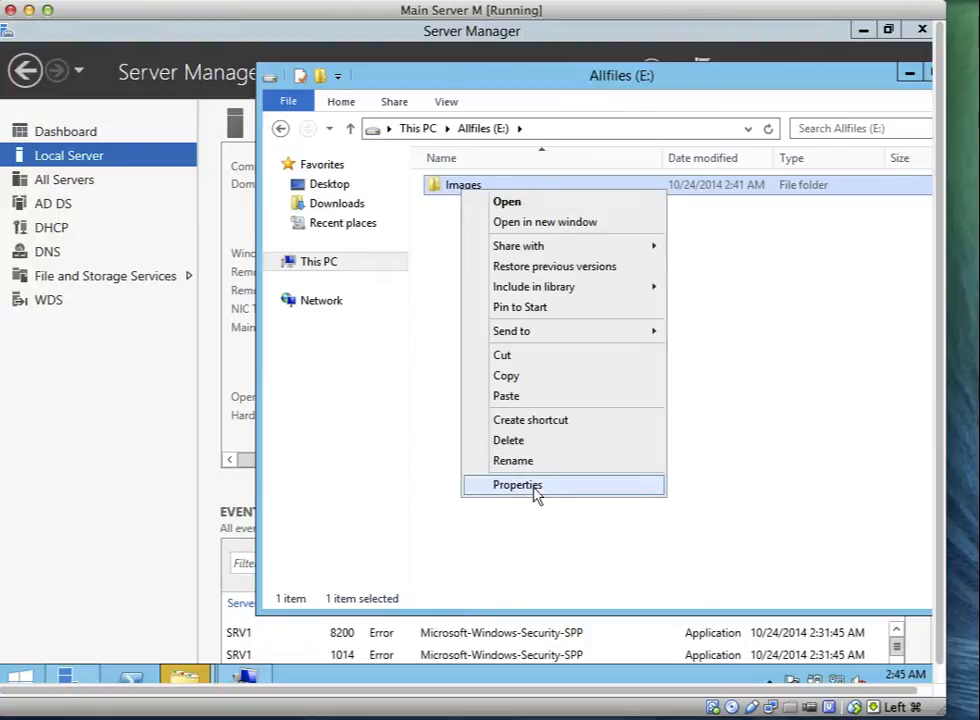
{"action": "left_click", "coordinate": [533, 488]}
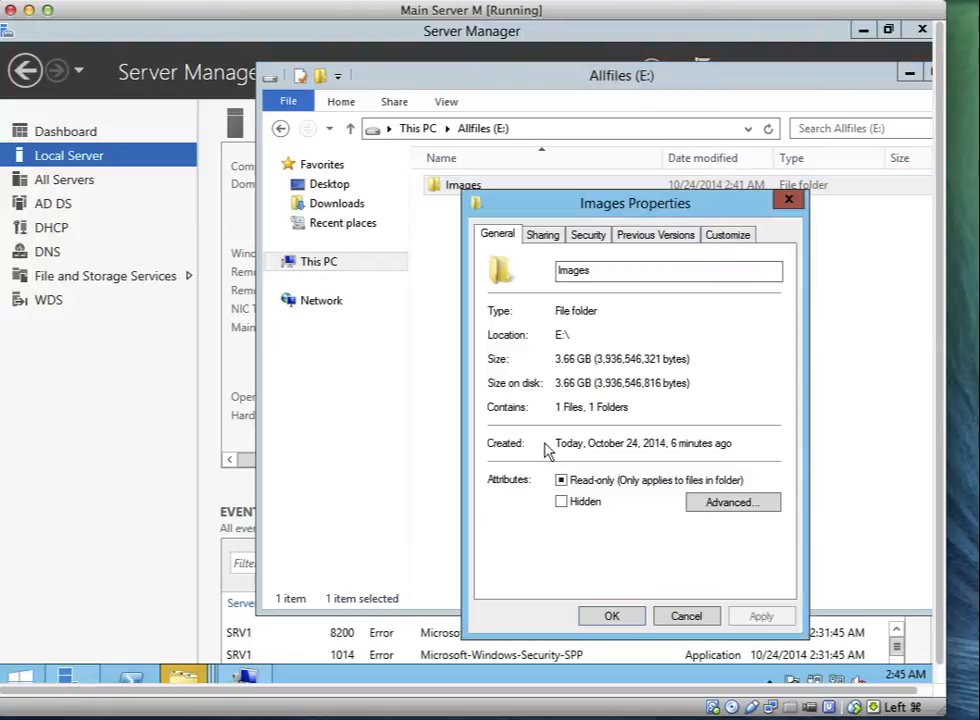
{"action": "left_click", "coordinate": [557, 243]}
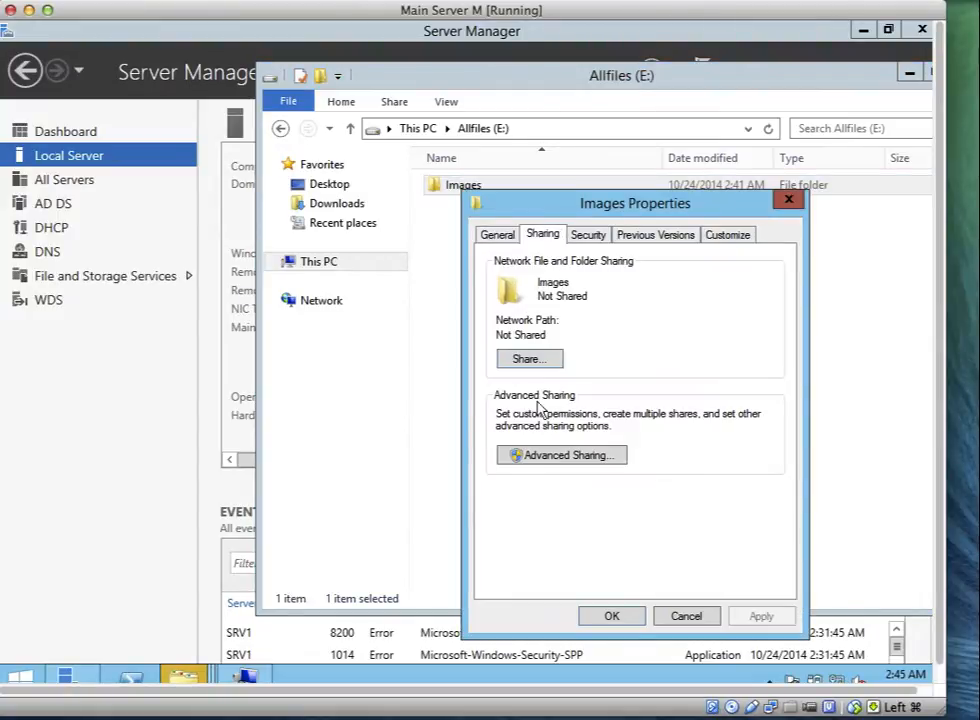
{"action": "left_click", "coordinate": [533, 455]}
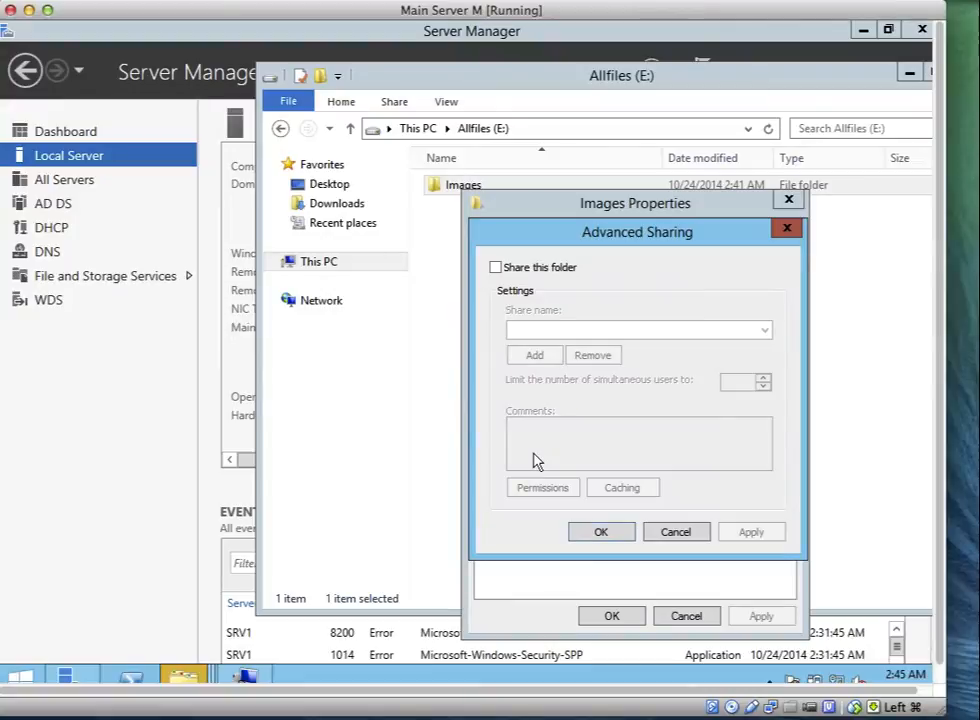
{"action": "left_click", "coordinate": [494, 268]}
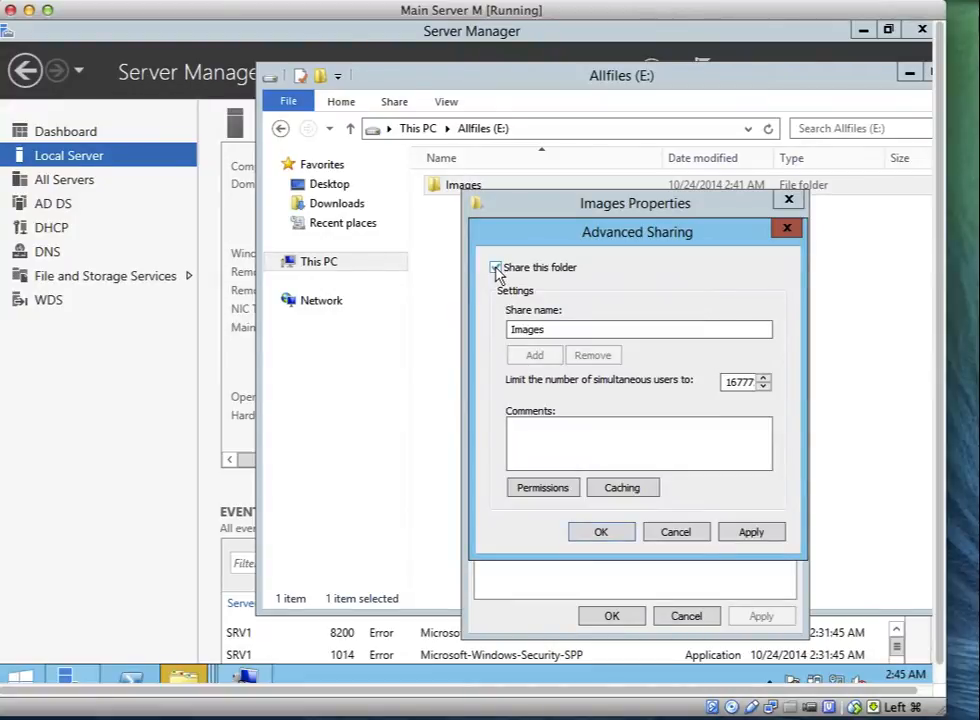
- Add the Administrator account from PCE.local to the share permissions of the Images folder
{"action": "left_click", "coordinate": [543, 488]}
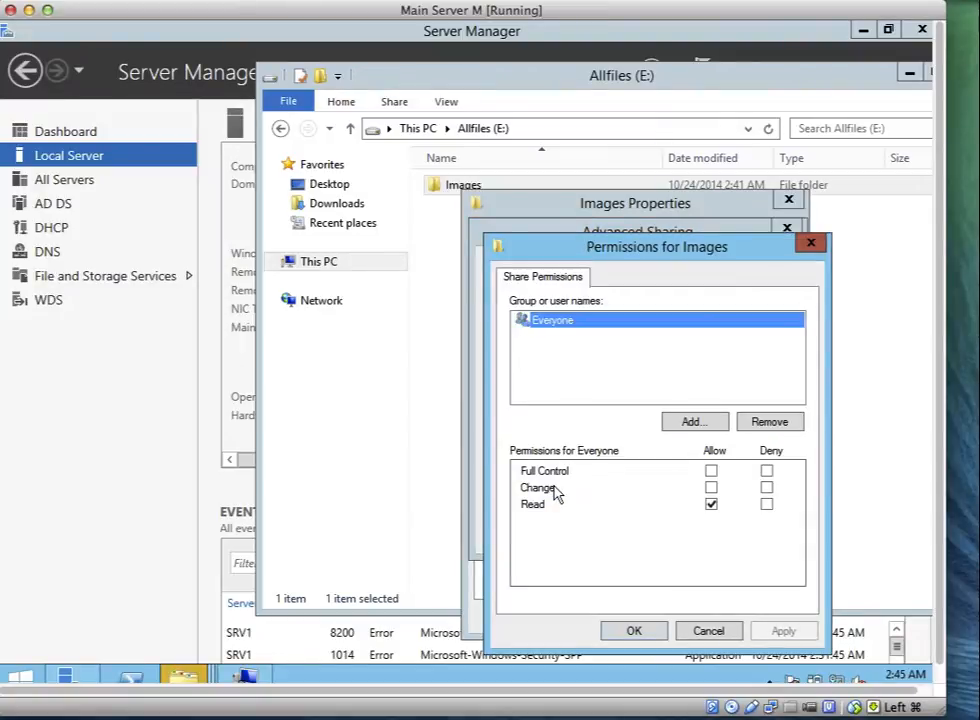
{"action": "left_click", "coordinate": [690, 424]}
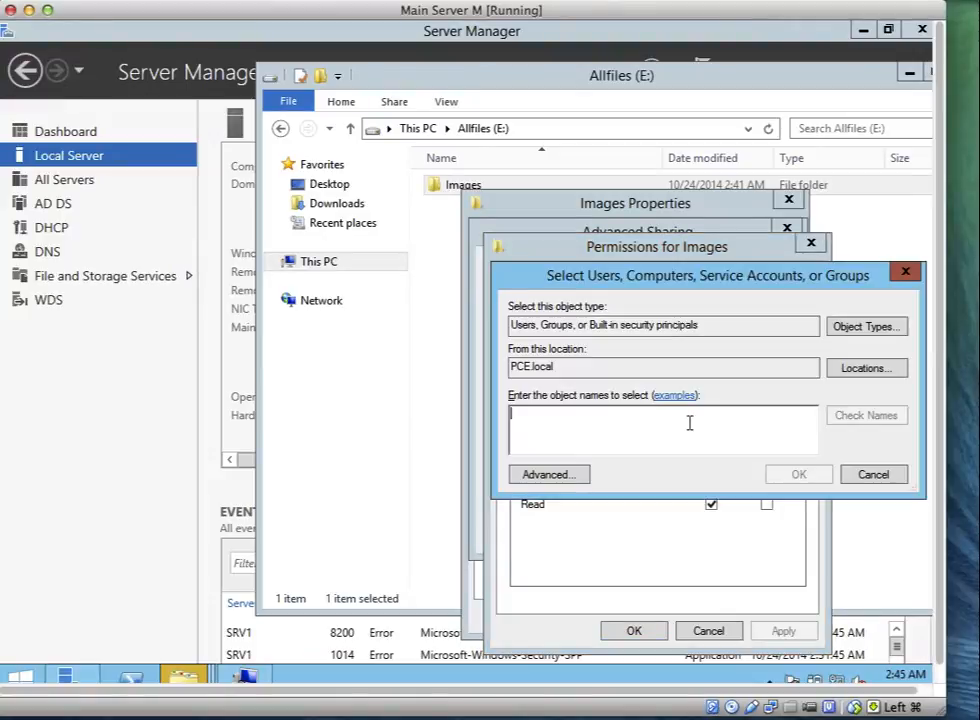
{"action": "type", "text": "Admin"}
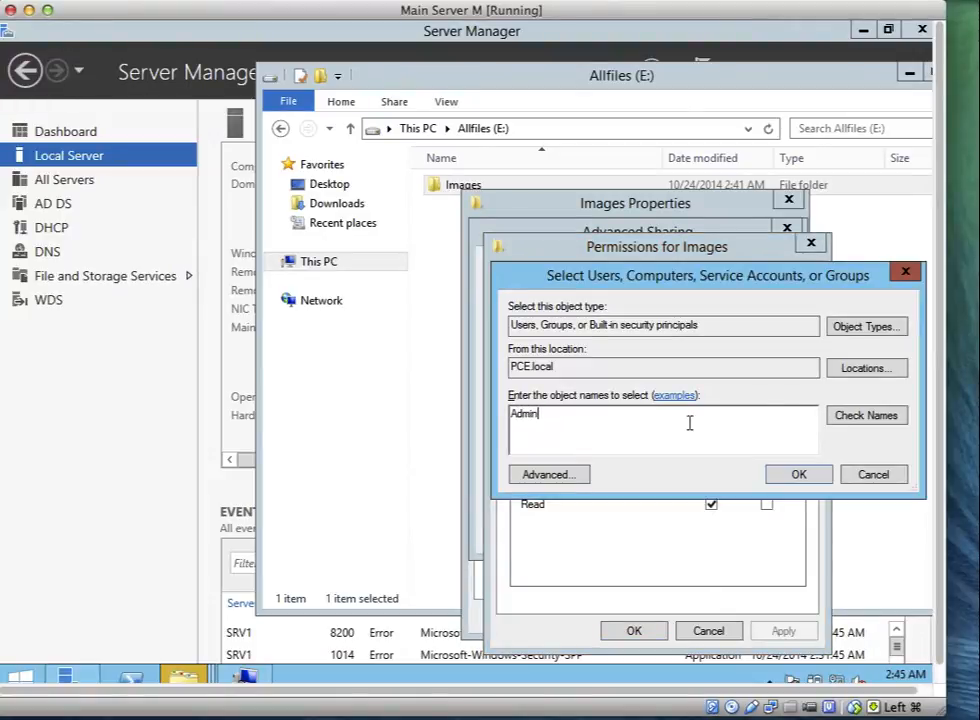
{"action": "left_click", "coordinate": [838, 413]}
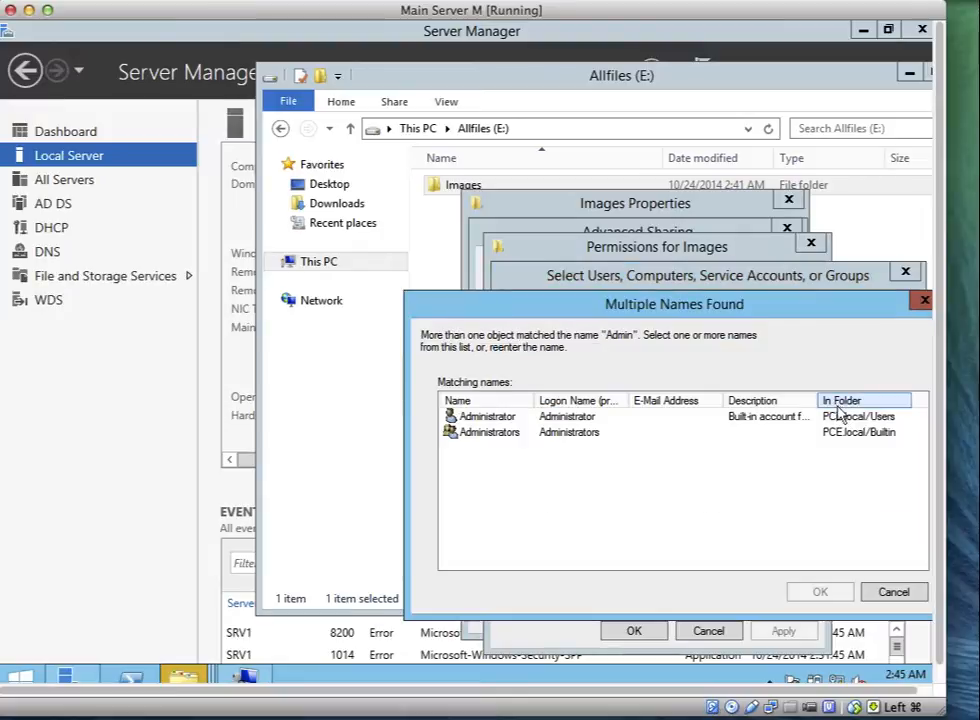
{"action": "left_click", "coordinate": [499, 419]}
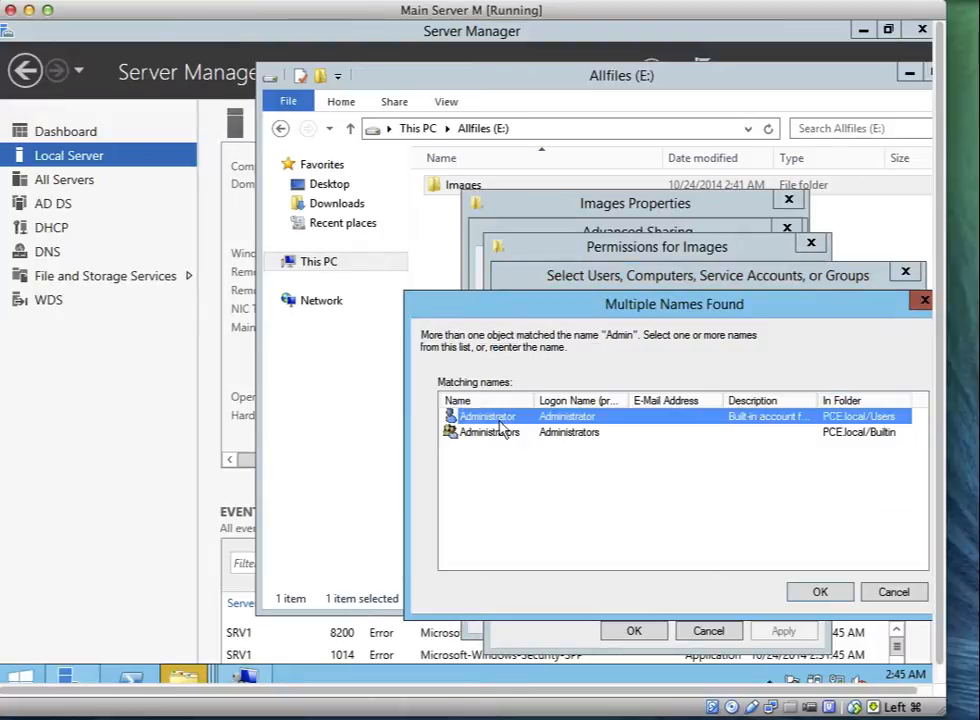
{"action": "left_click", "coordinate": [812, 592]}
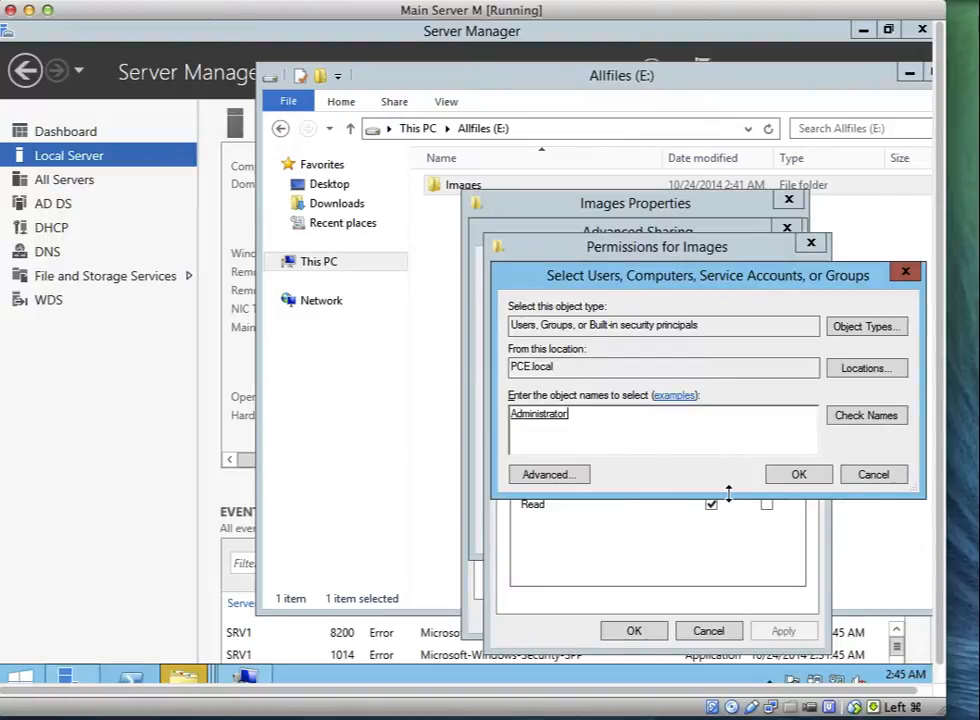
{"action": "left_click", "coordinate": [799, 474]}
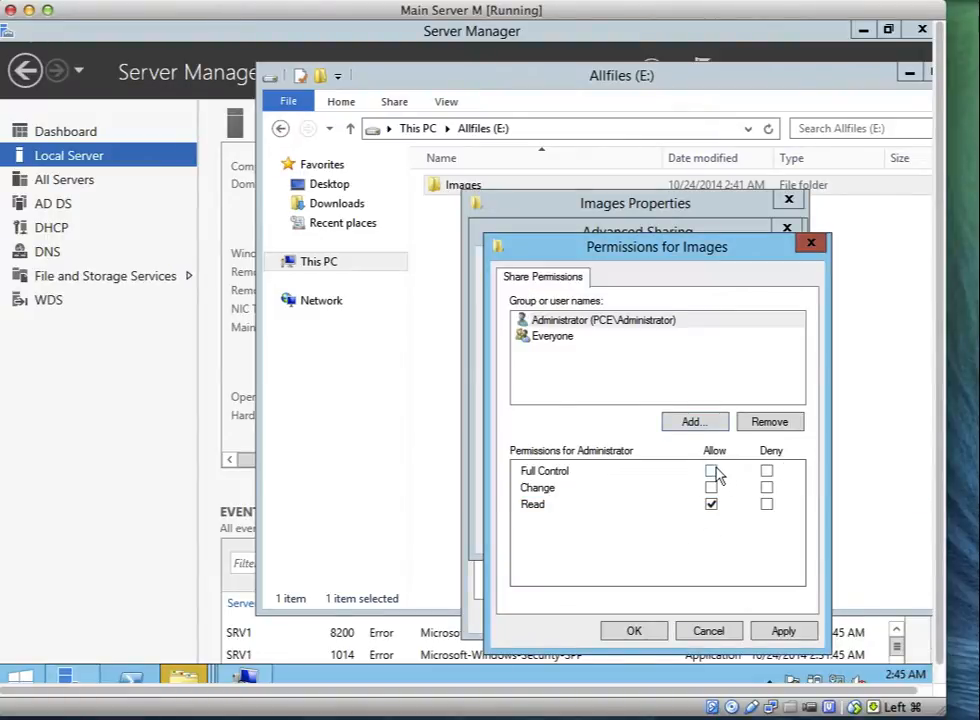
- Allow Administrator Full Control on the Images share, apply the sharing settings and close the folder's properties
{"action": "left_click", "coordinate": [712, 473]}
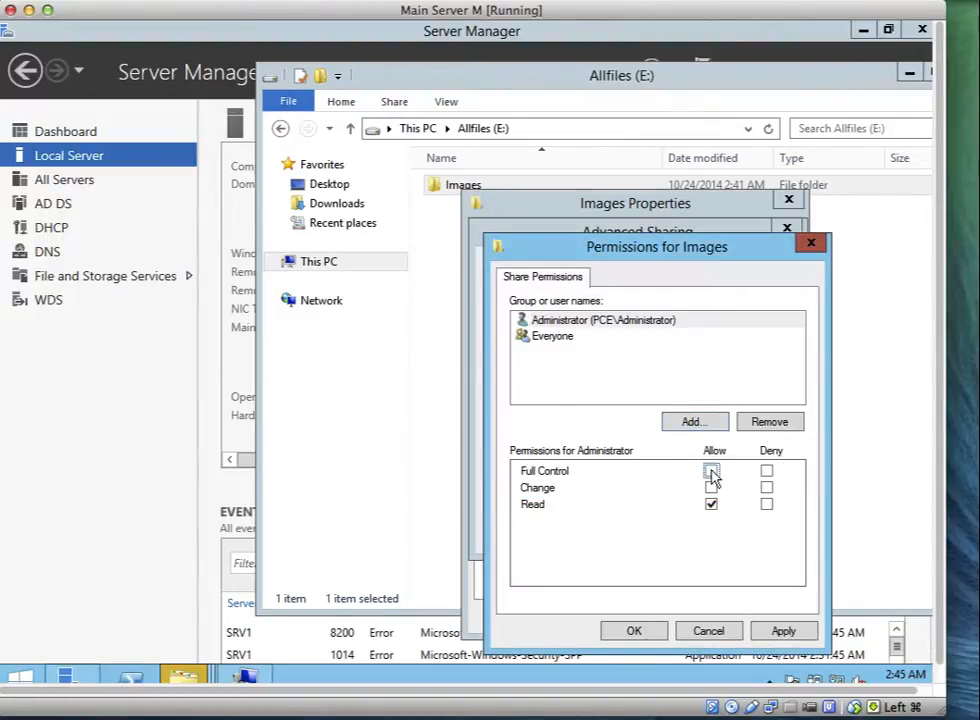
{"action": "left_click", "coordinate": [782, 631]}
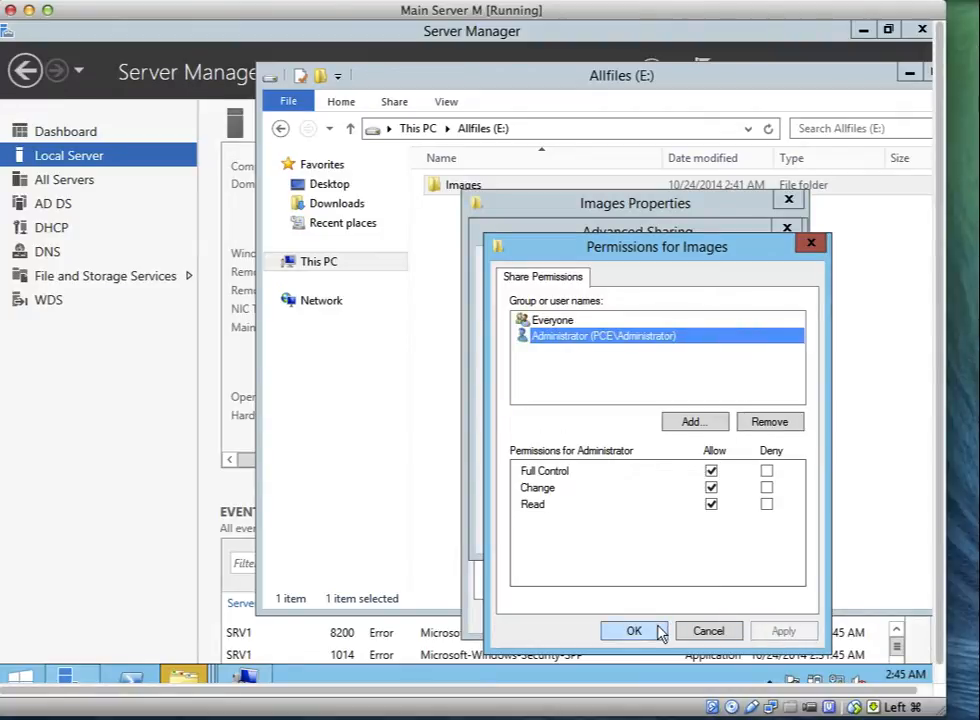
{"action": "left_click", "coordinate": [657, 631]}
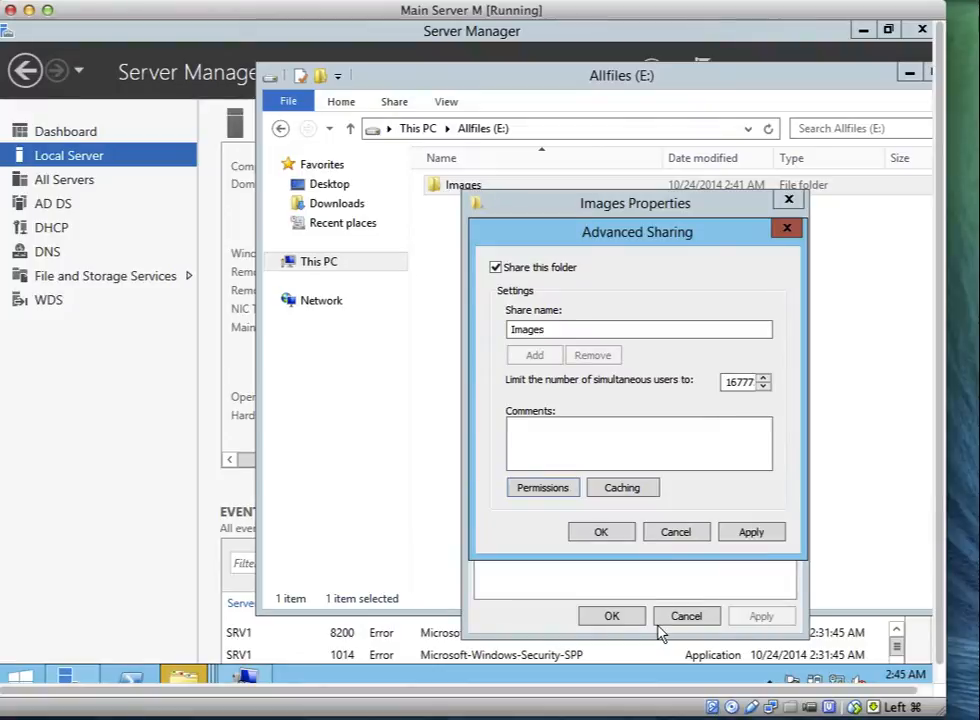
{"action": "left_click", "coordinate": [614, 532]}
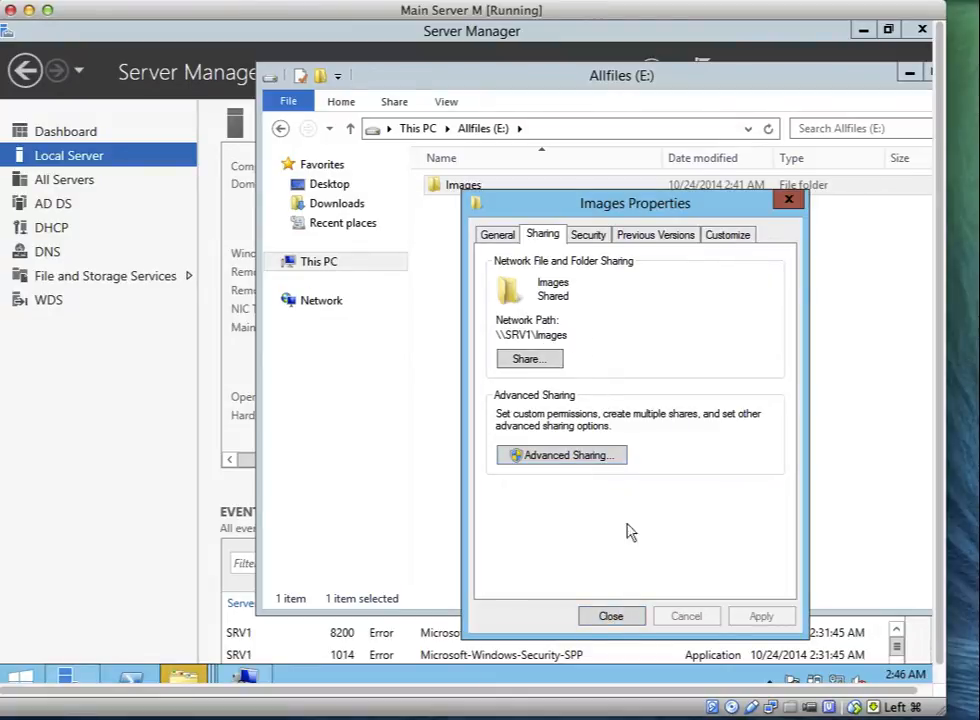
{"action": "left_click", "coordinate": [615, 617]}
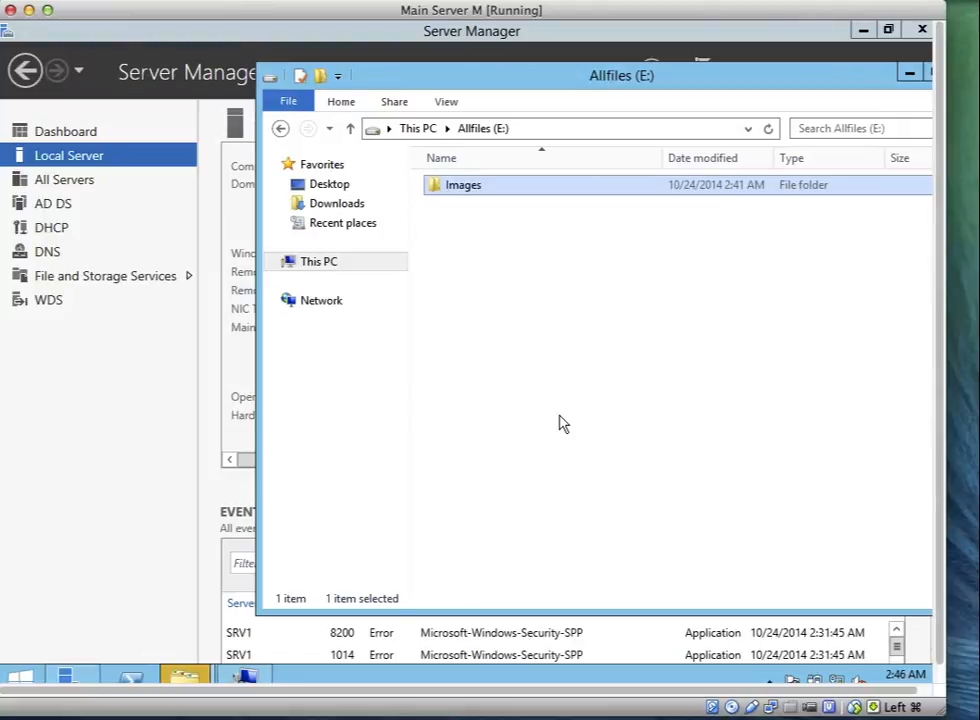
- Go to This PC and start mapping a network drive
{"action": "left_click", "coordinate": [512, 301]}
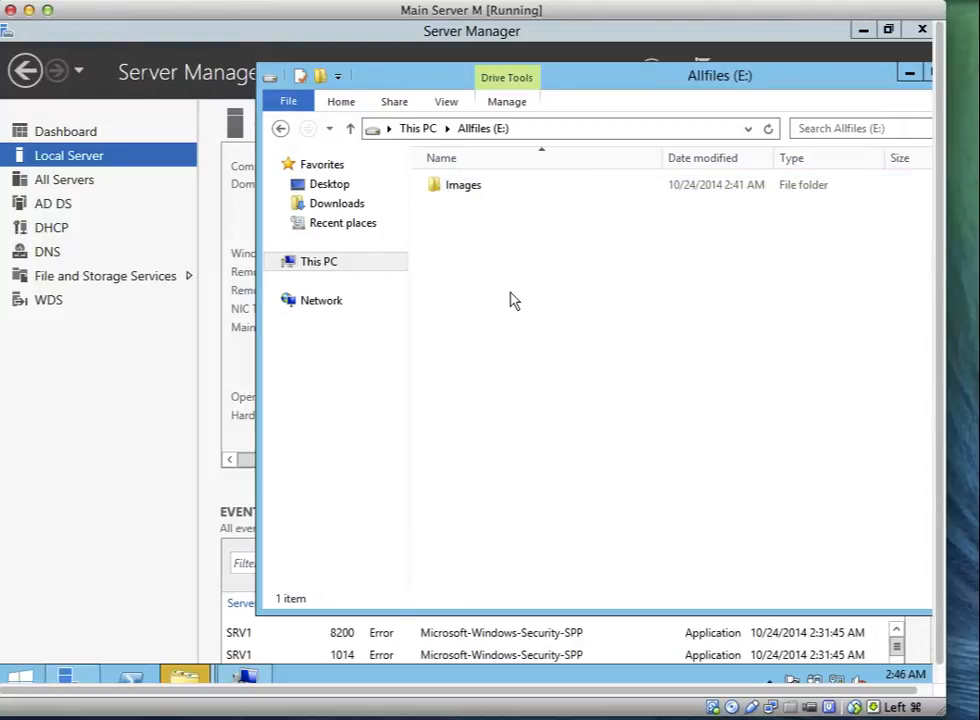
{"action": "left_click", "coordinate": [508, 102]}
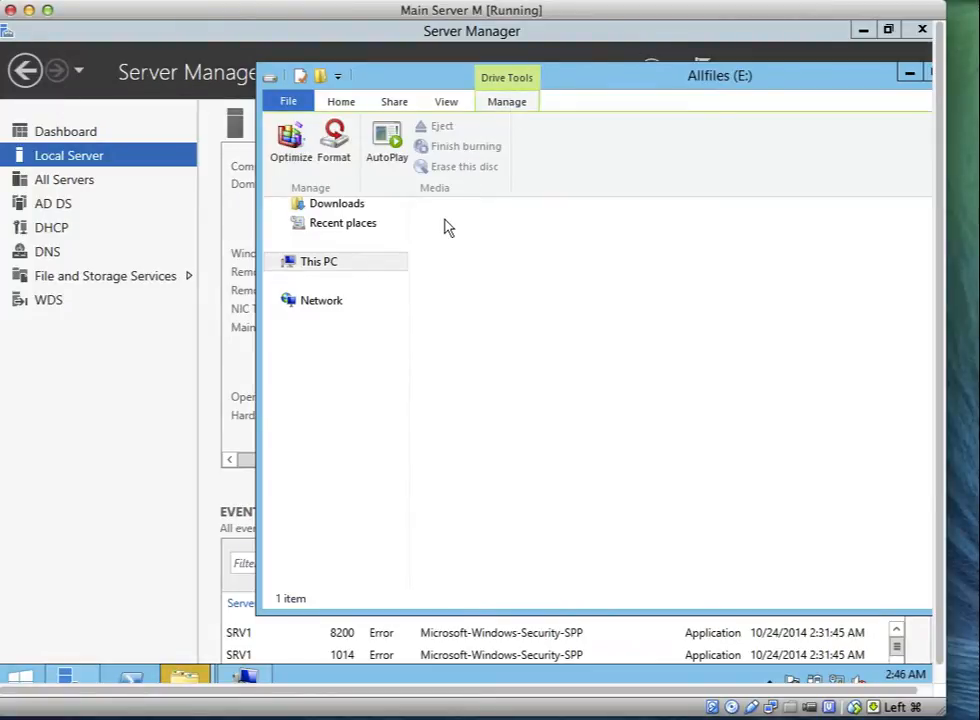
{"action": "left_click", "coordinate": [326, 262]}
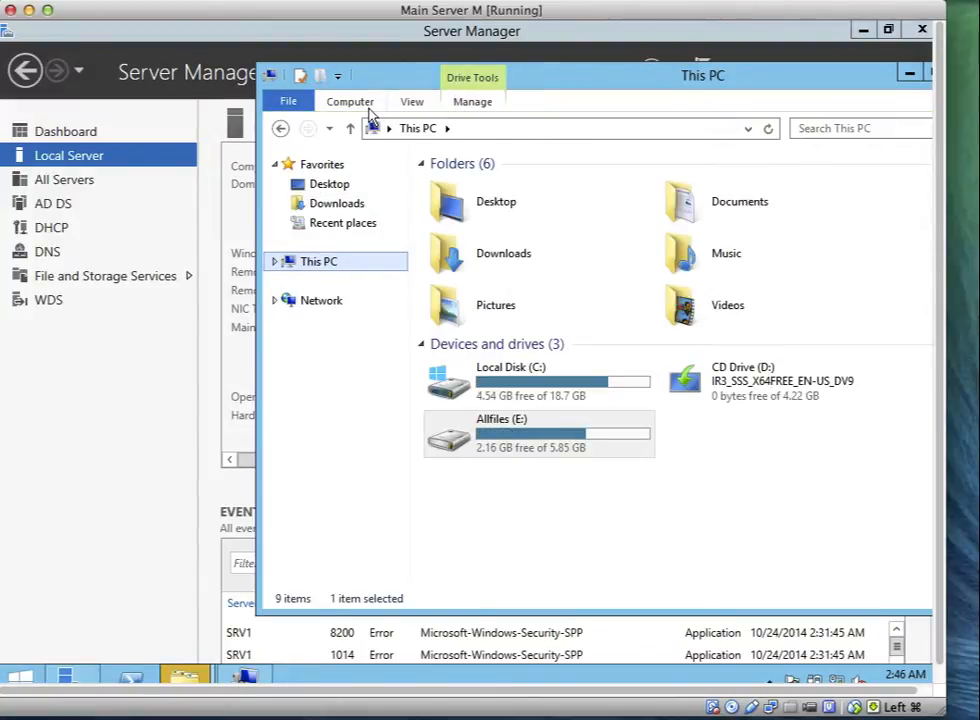
{"action": "left_click", "coordinate": [366, 105]}
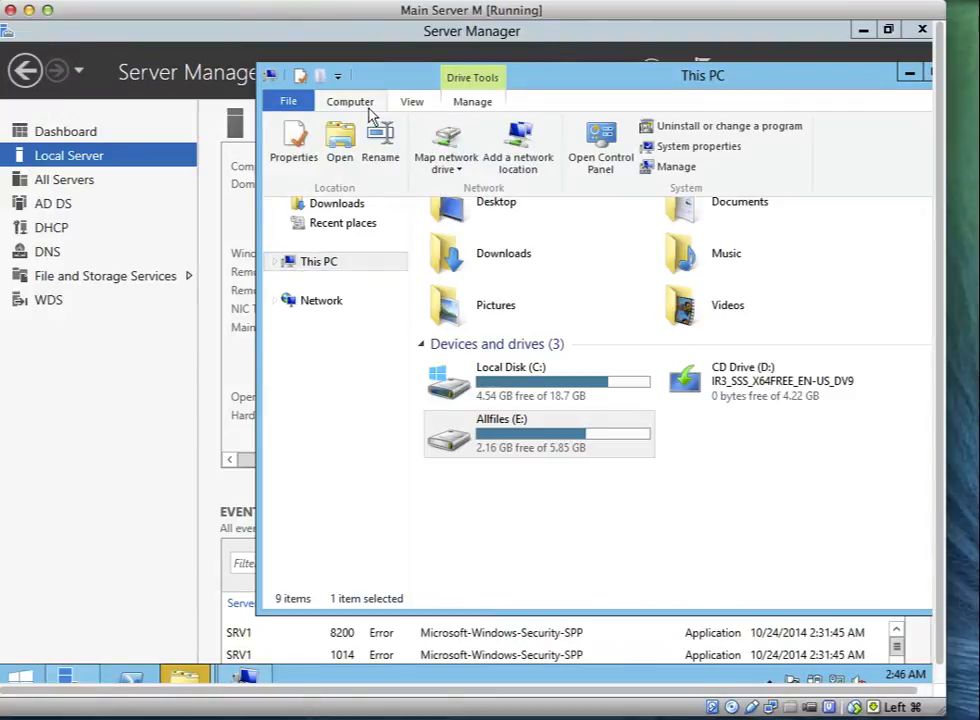
{"action": "left_click", "coordinate": [367, 109]}
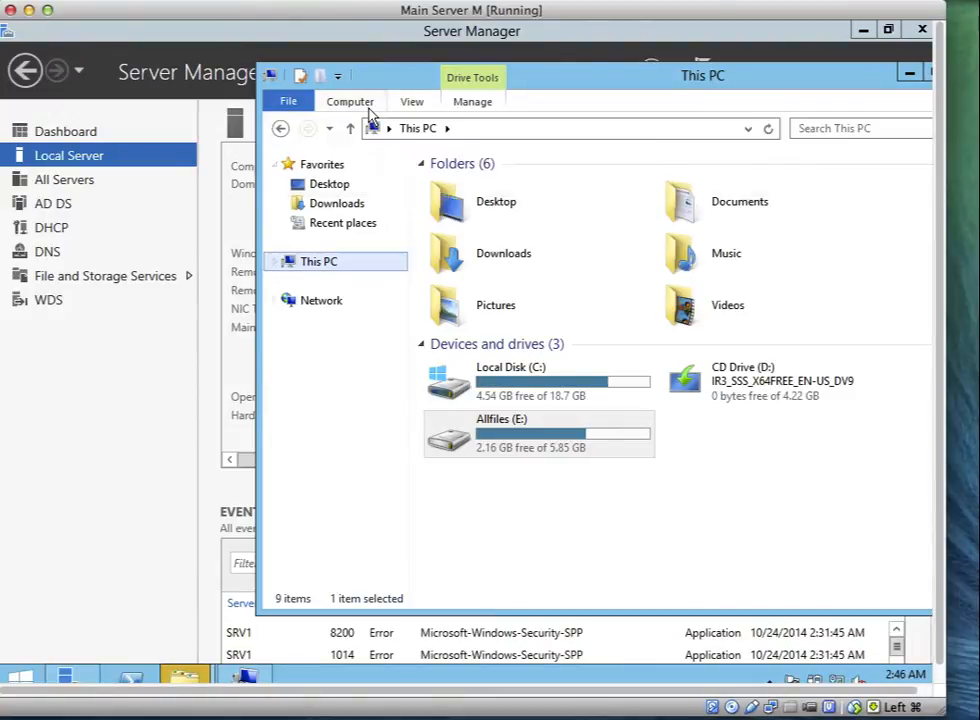
{"action": "left_click", "coordinate": [367, 109]}
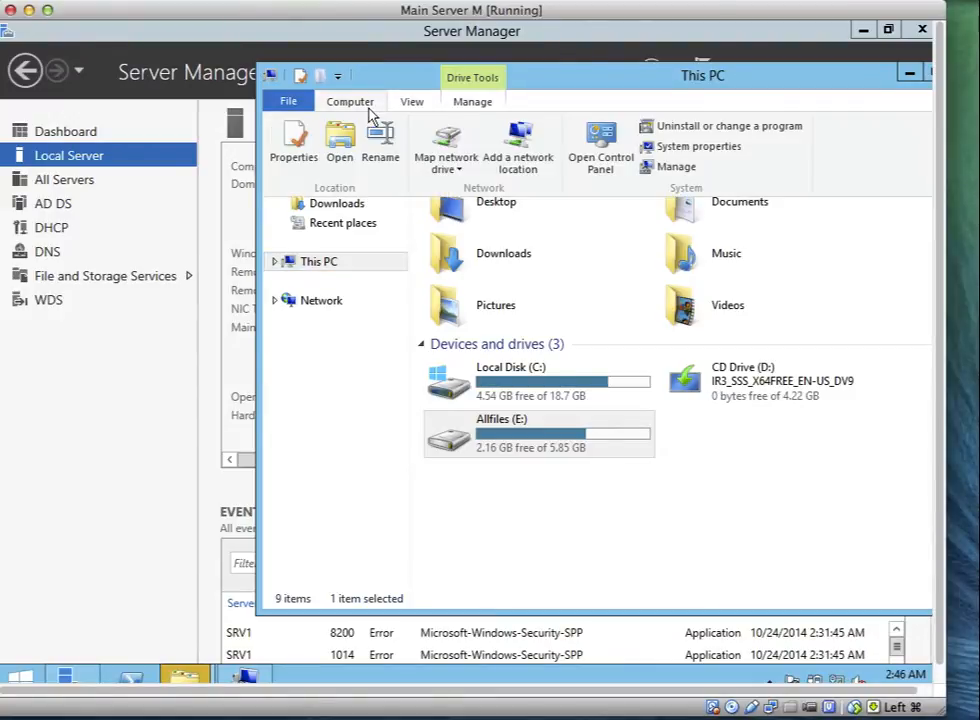
{"action": "left_click", "coordinate": [460, 170]}
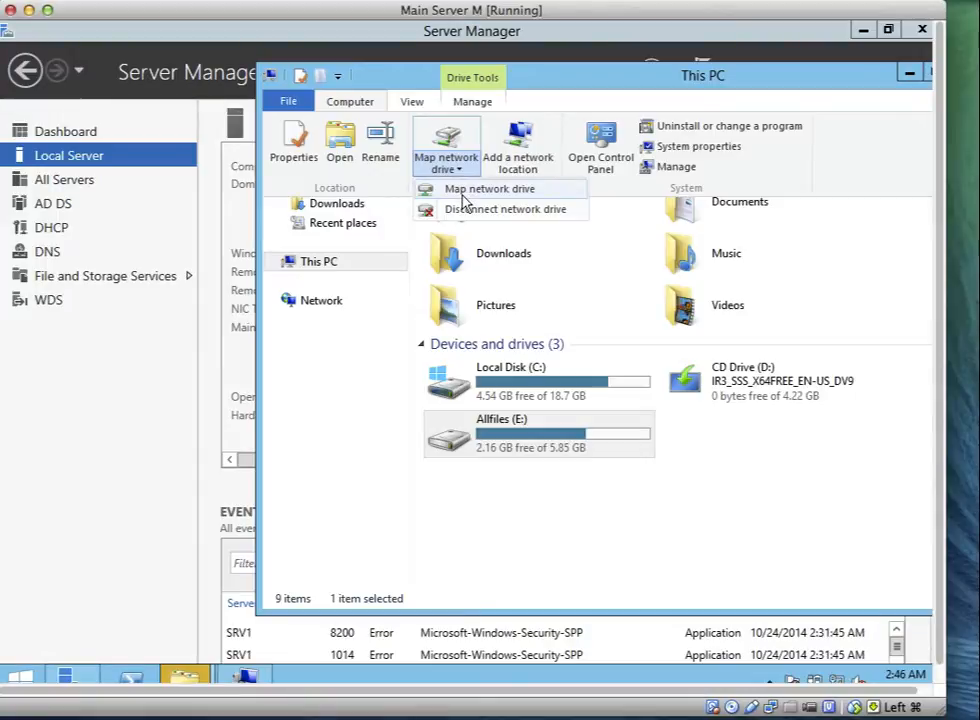
{"action": "left_click", "coordinate": [462, 193]}
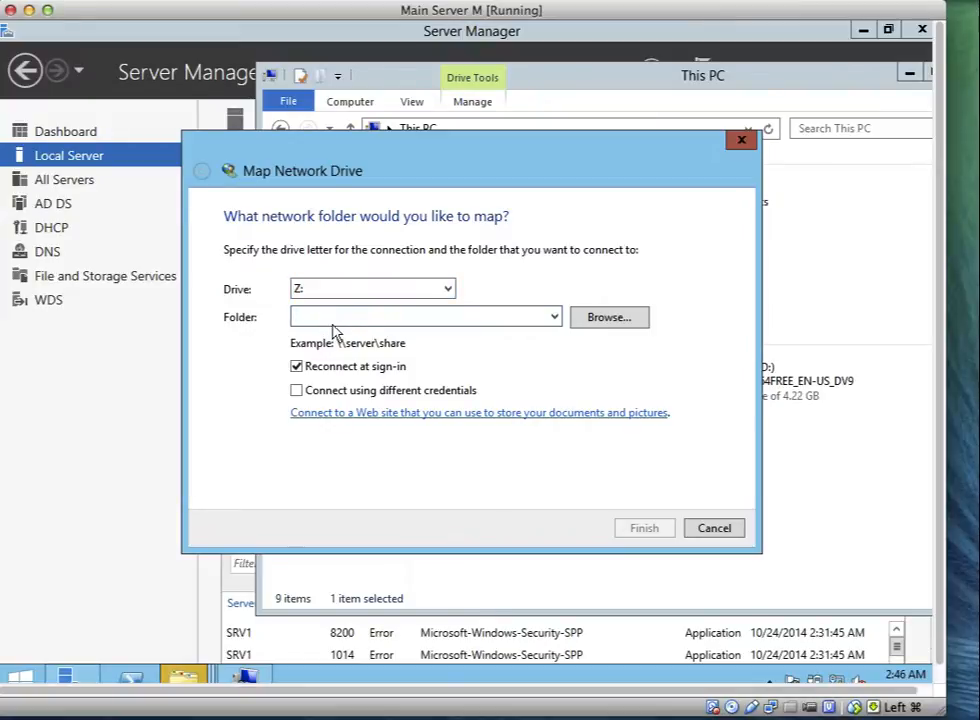
- Try to map drive Z: to the network folder \\SVR1\Images with reconnection at sign-in
{"action": "type", "text": "\\SV"}
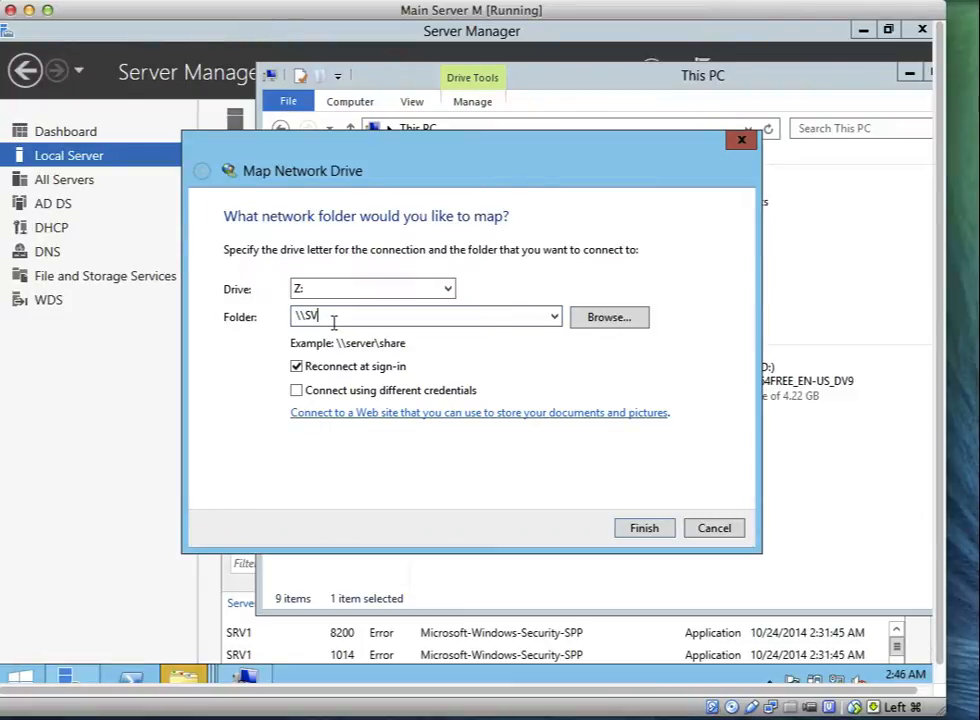
{"action": "type", "text": "R1\\Images"}
{"action": "left_click", "coordinate": [640, 530]}
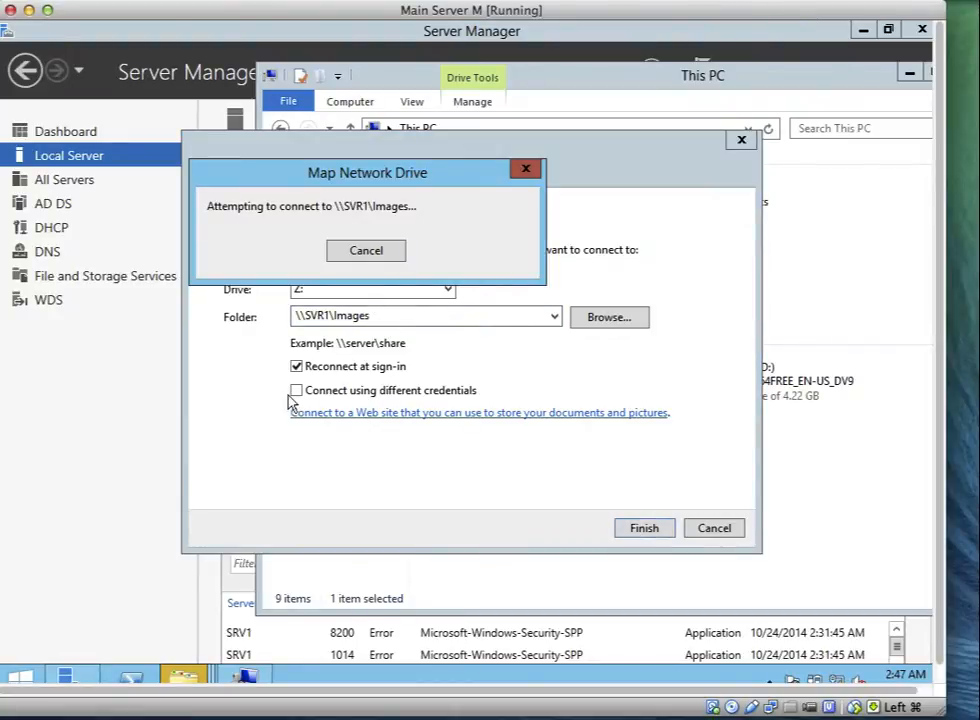
- Dismiss the network error for \\SVR1\Images and return to the Map Network Drive dialog
{"action": "left_click", "coordinate": [139, 420]}
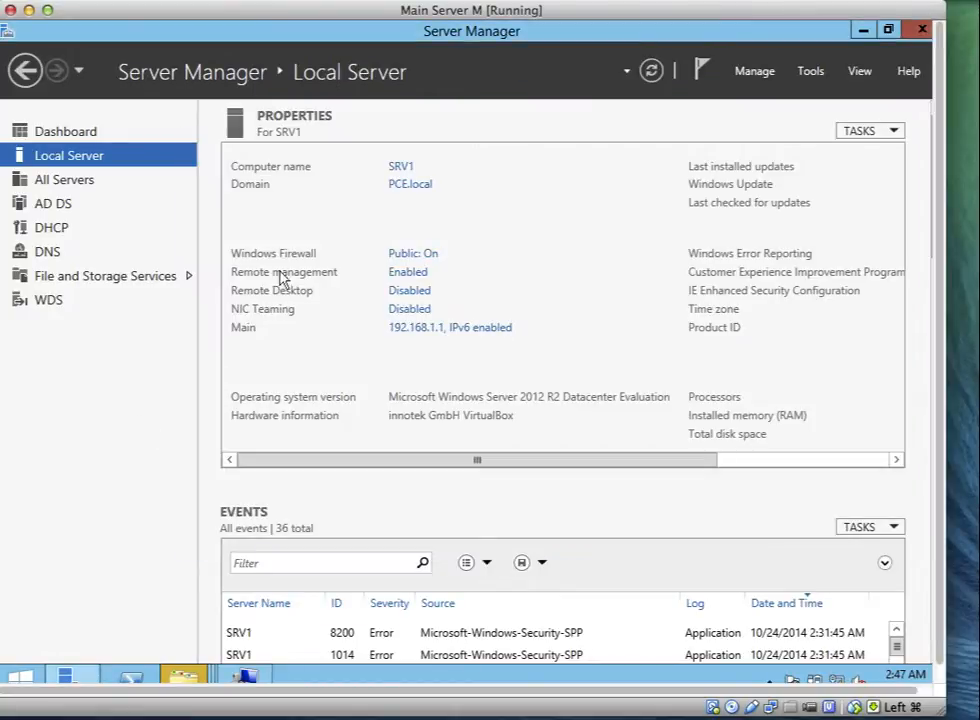
{"action": "left_click", "coordinate": [243, 680]}
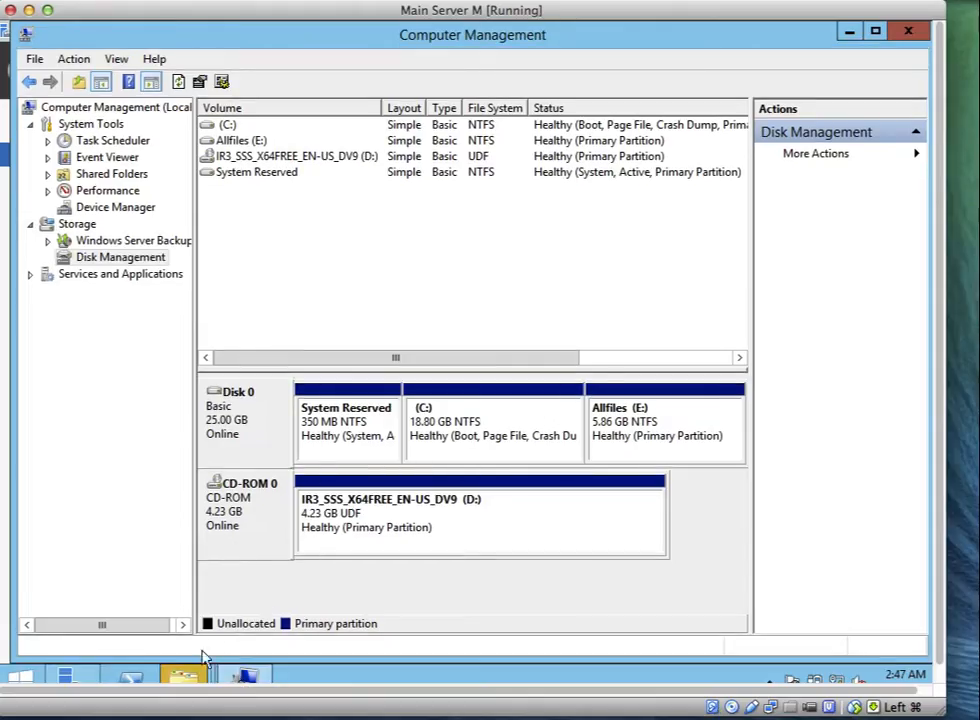
{"action": "mouse_move", "coordinate": [185, 679]}
{"action": "left_click", "coordinate": [645, 586]}
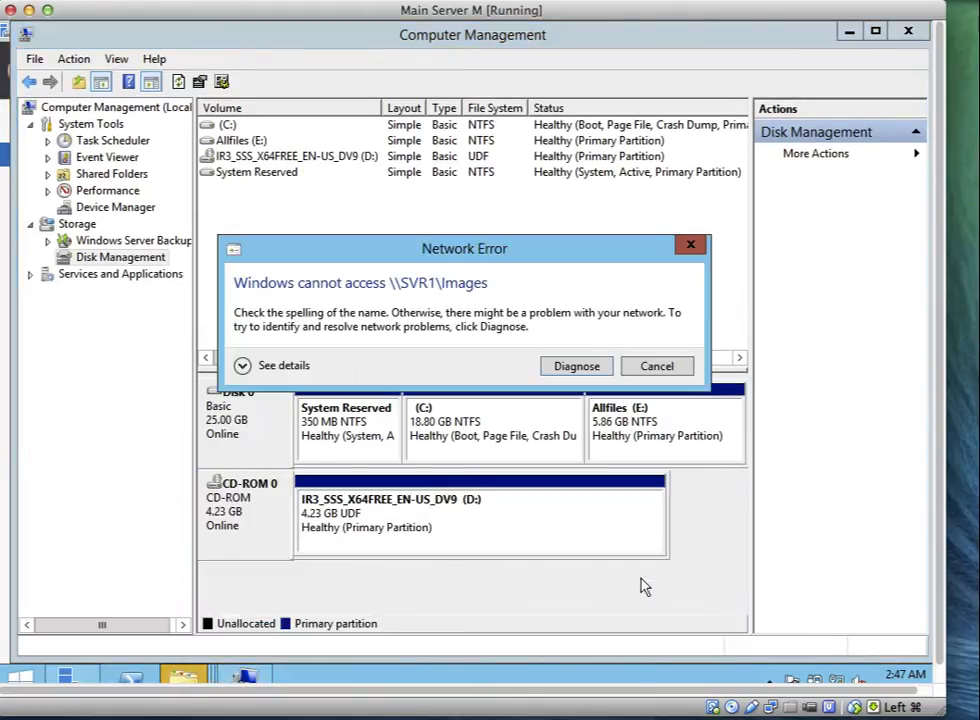
{"action": "left_click", "coordinate": [657, 367]}
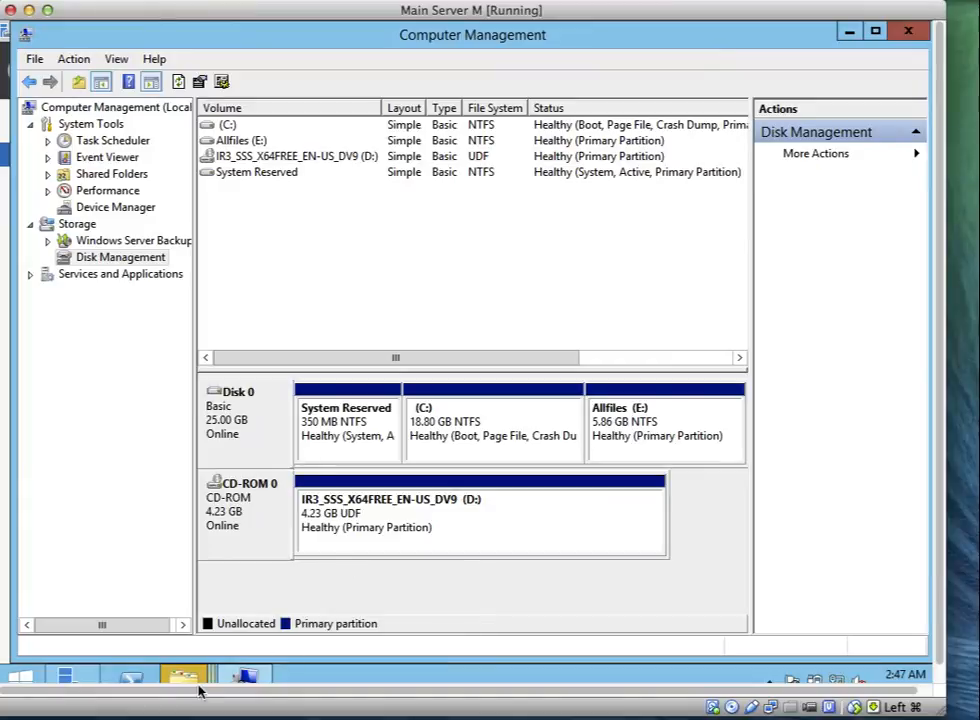
{"action": "mouse_move", "coordinate": [192, 682]}
{"action": "left_click", "coordinate": [470, 612]}
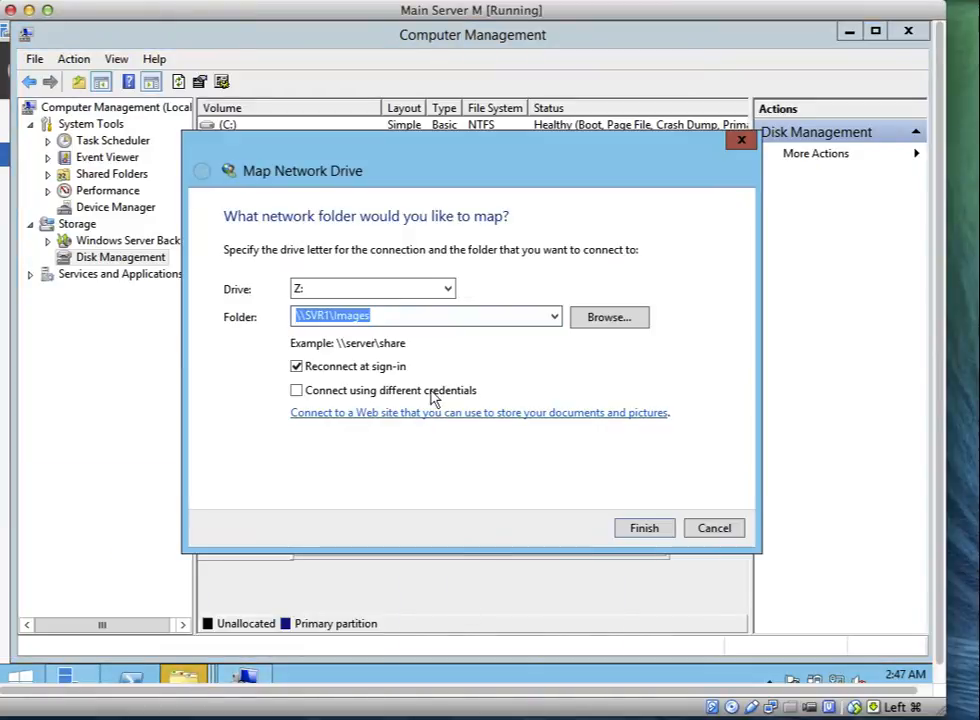
- Correct the network folder to \\SRV1\Images and finish mapping it as drive Z:
{"action": "left_click", "coordinate": [322, 315]}
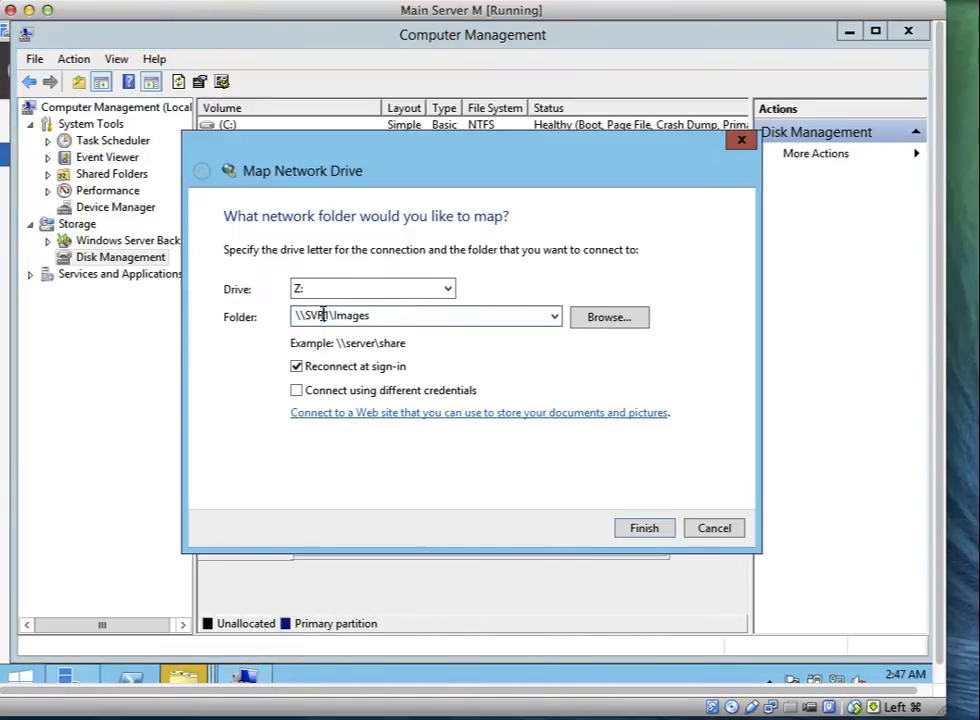
{"action": "key", "text": "BackSpace"}
{"action": "key", "text": "BackSpace"}
{"action": "type", "text": "Rv"}
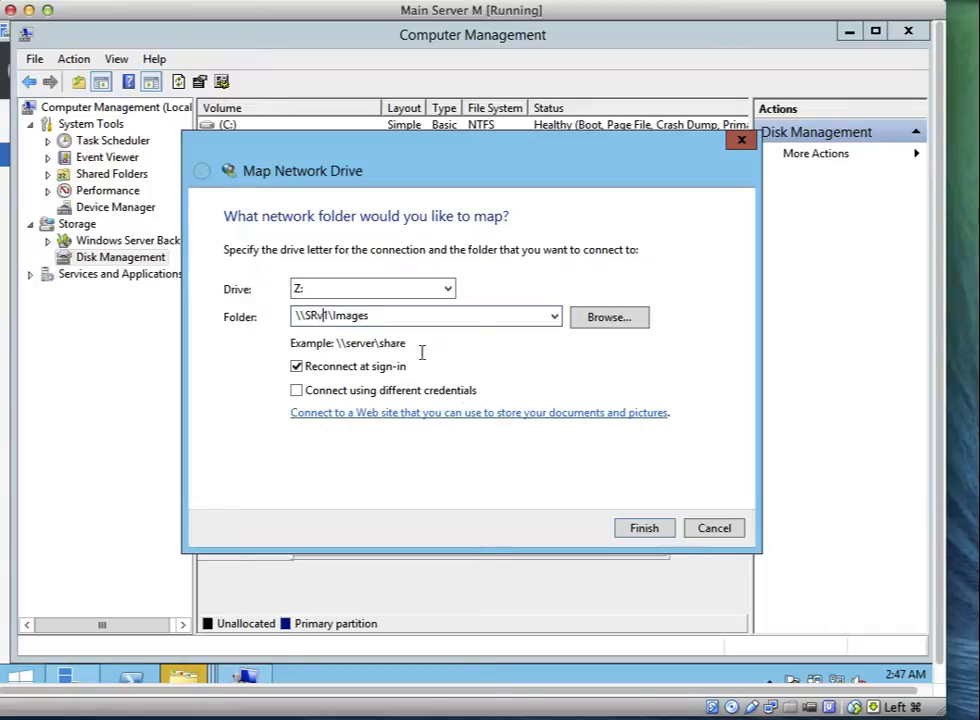
{"action": "key", "text": "BackSpace"}
{"action": "type", "text": "V"}
{"action": "left_click", "coordinate": [645, 529]}
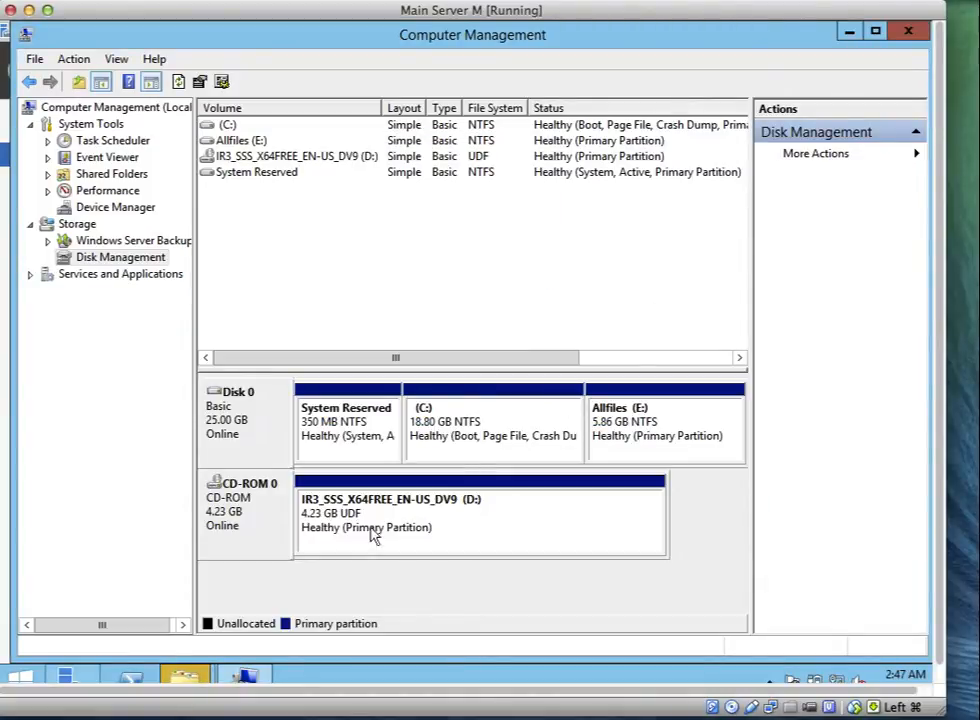
- Check the mapped Images drive Z: in This PC and its contents, and close its windows
{"action": "mouse_move", "coordinate": [193, 676]}
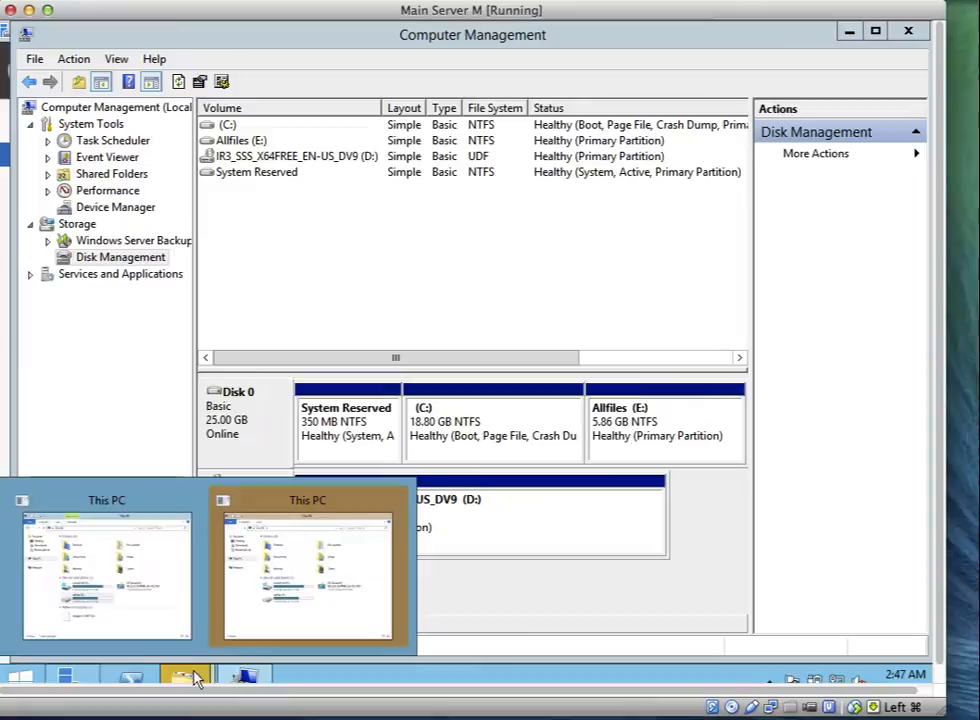
{"action": "left_click", "coordinate": [311, 536]}
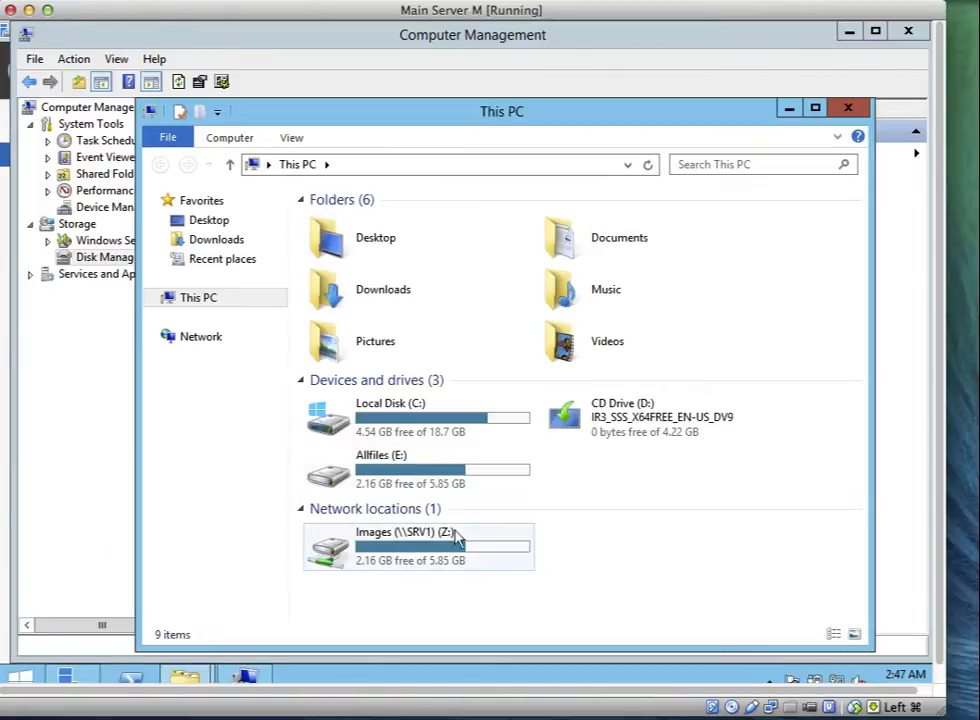
{"action": "left_click", "coordinate": [440, 560]}
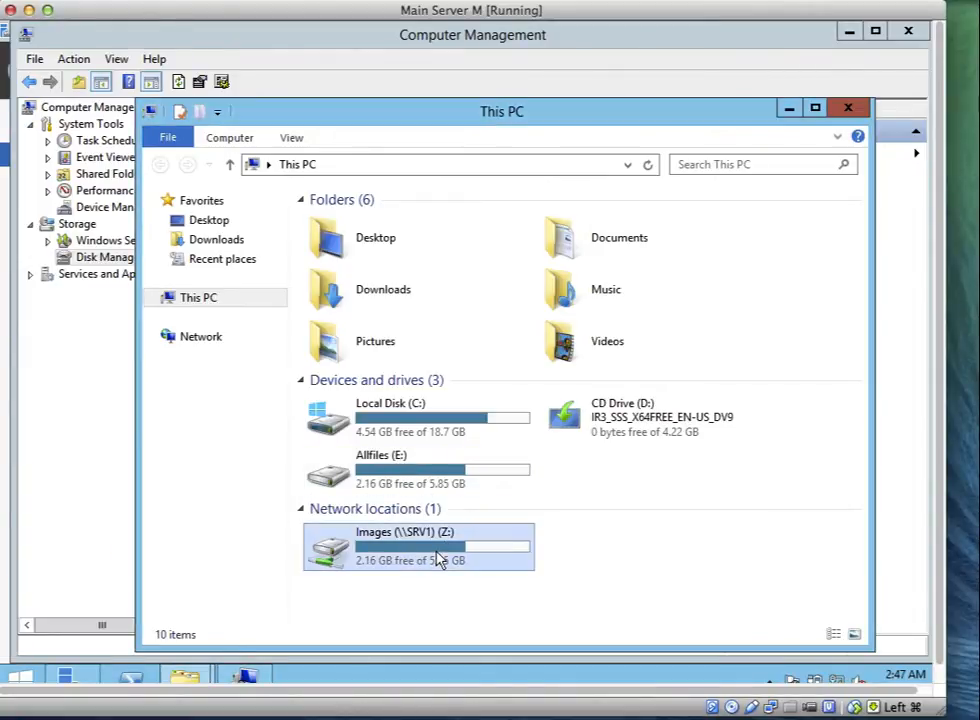
{"action": "double_click", "coordinate": [442, 559]}
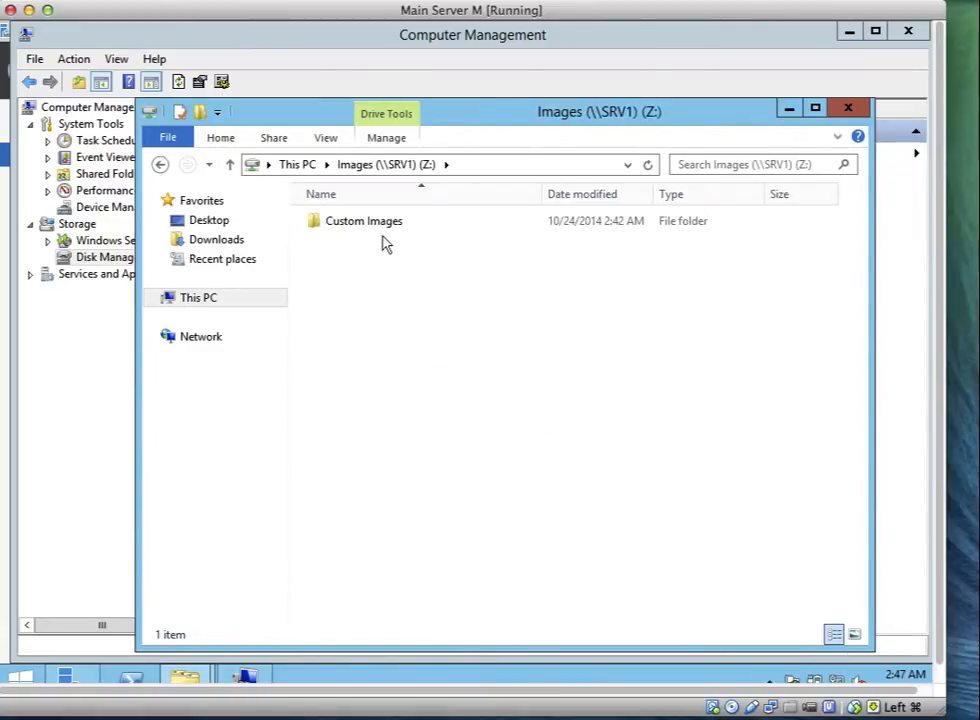
{"action": "double_click", "coordinate": [386, 224]}
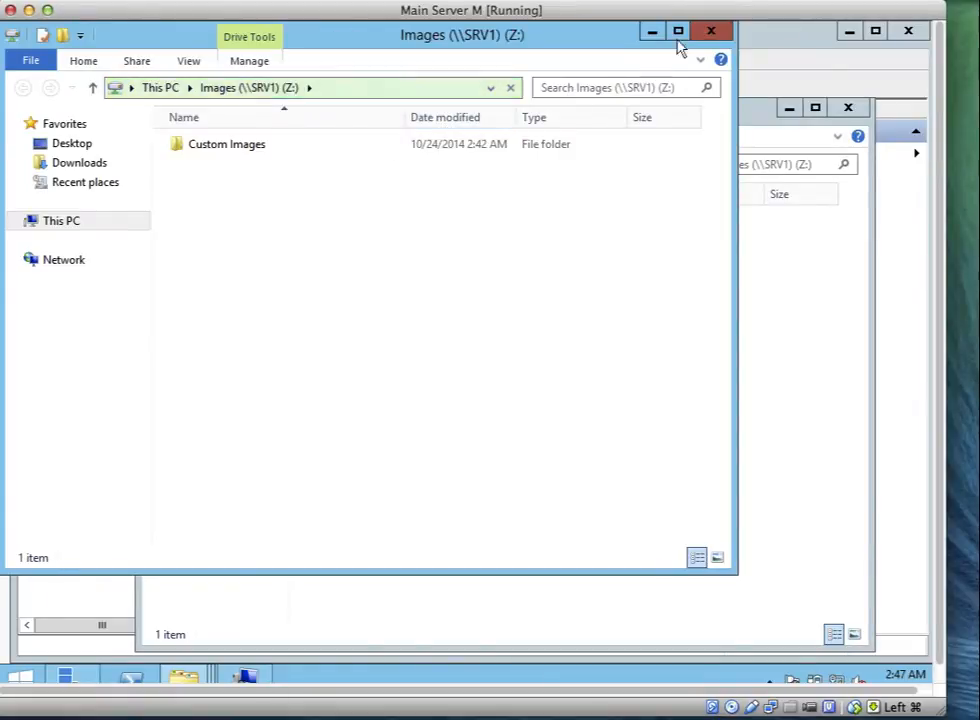
{"action": "left_click", "coordinate": [706, 36]}
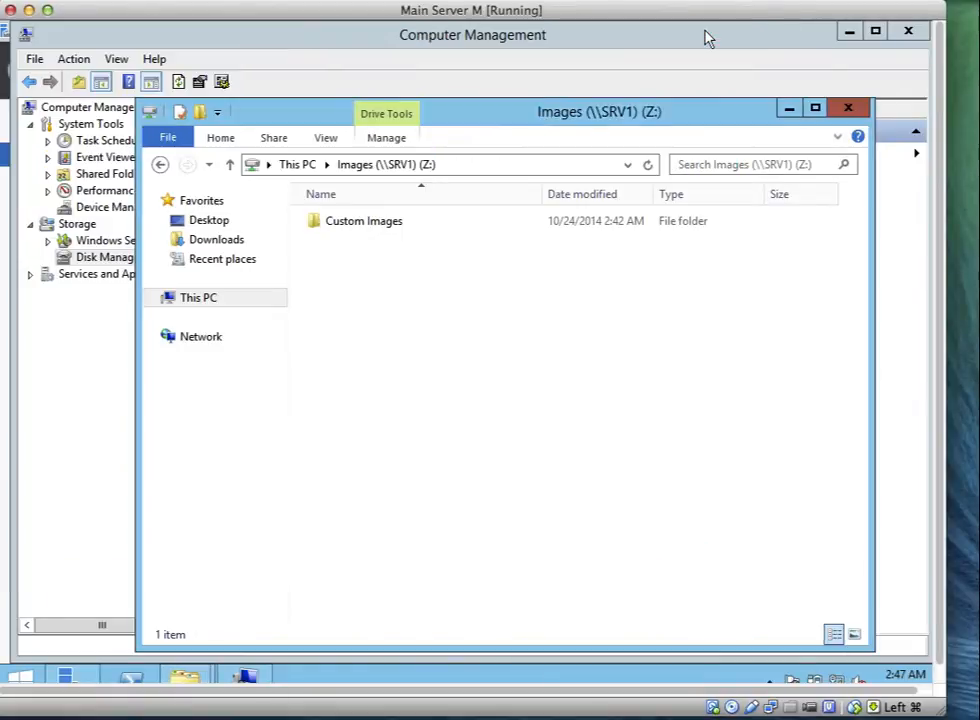
{"action": "left_click", "coordinate": [851, 108]}
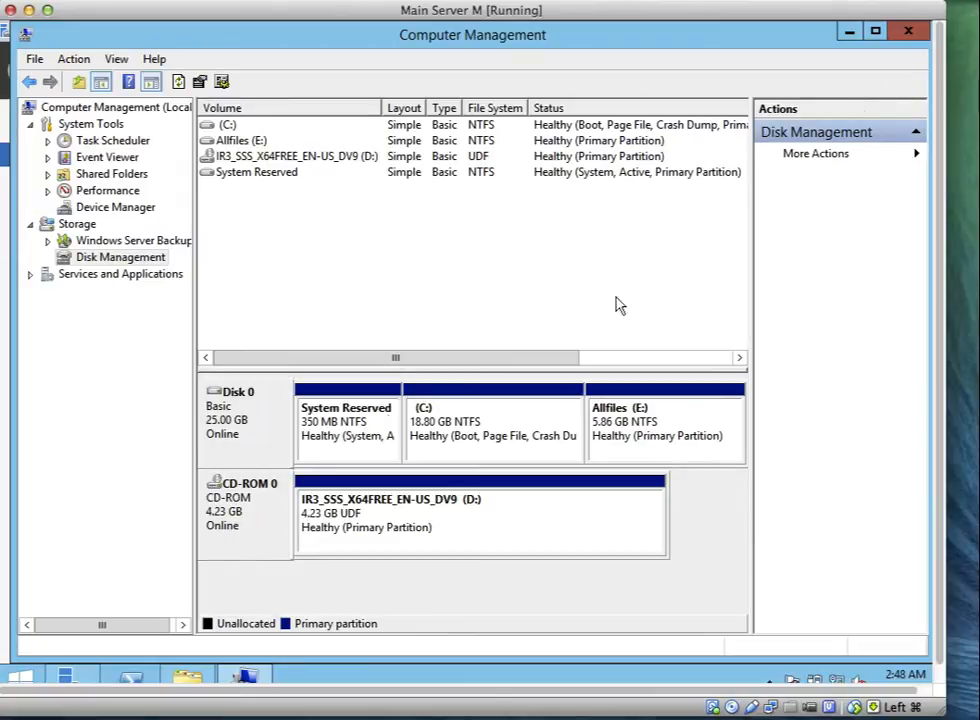
- Switch to Windows PowerShell and create the directory c:\mounted with Mkdir
{"action": "left_click", "coordinate": [131, 679]}
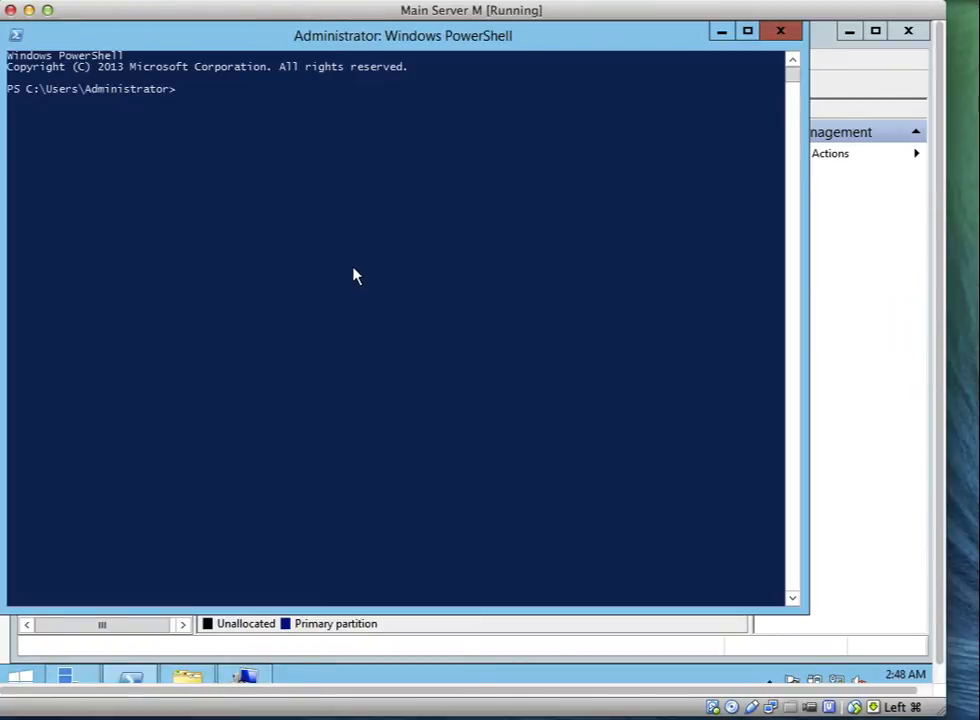
{"action": "type", "text": "Mkdir c:\\mounted"}
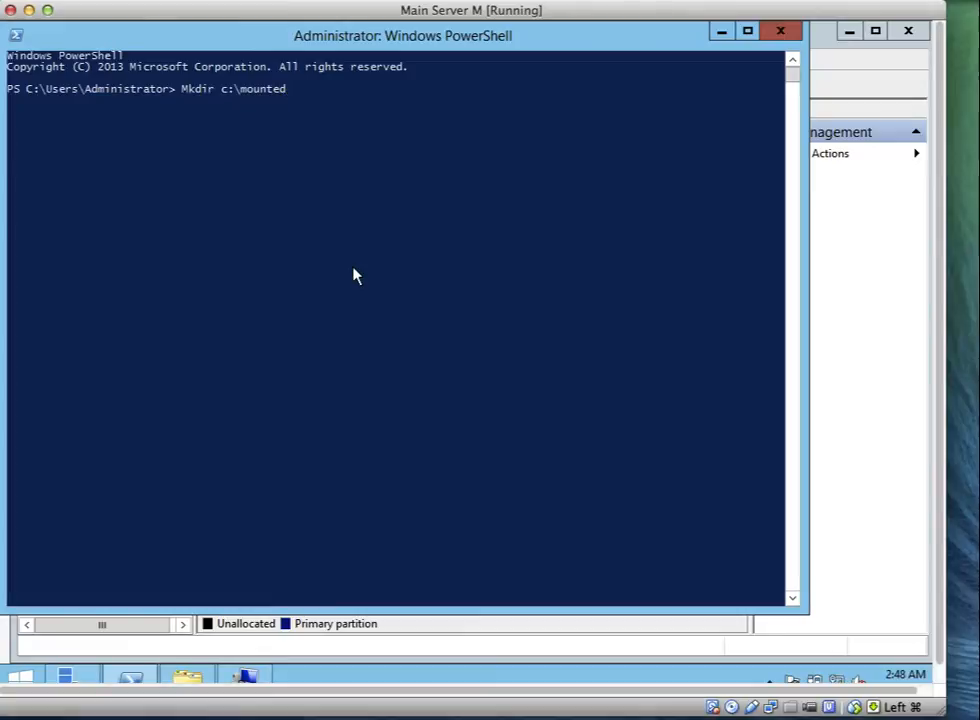
{"action": "key", "text": "Return"}
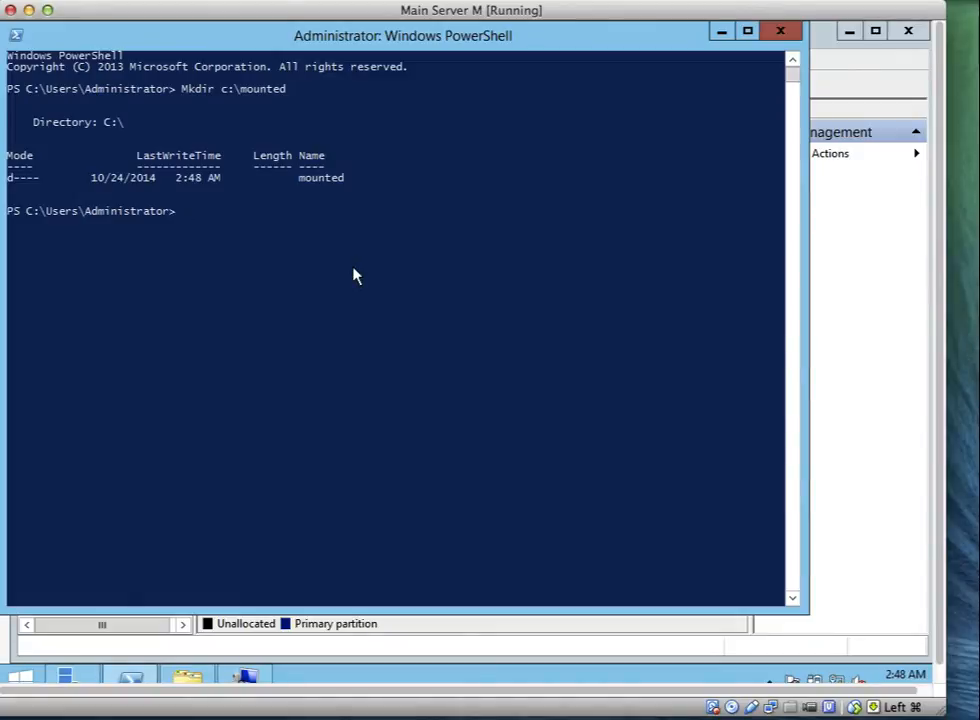
- Try to query the image information in PowerShell with Dism /get-imageinfo /imagefile:"z:\Custom Images Install.wim
{"action": "type", "text": "Dism"}
{"action": "type", "text": "/get"}
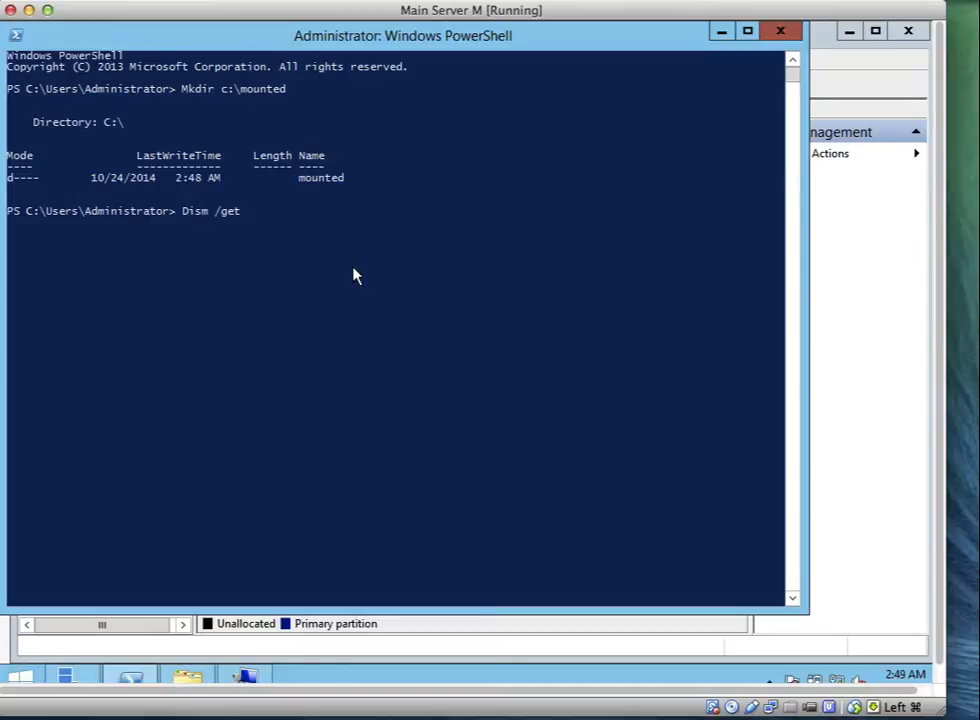
{"action": "type", "text": "-imageinfo /image"}
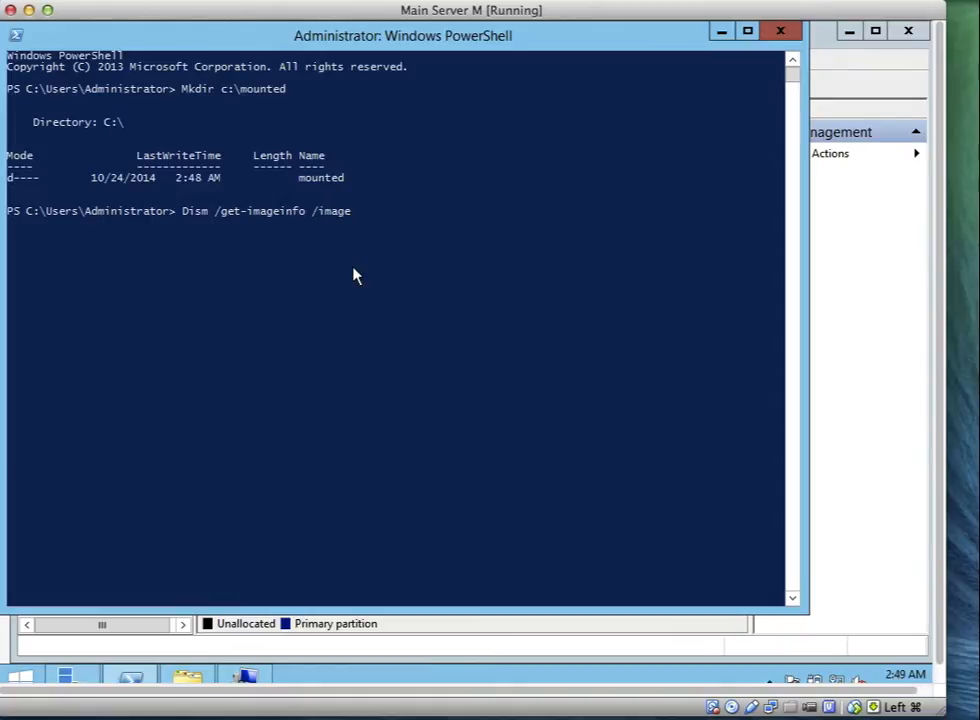
{"action": "type", "text": "file:\""}
{"action": "type", "text": "z:\\Custom Images"}
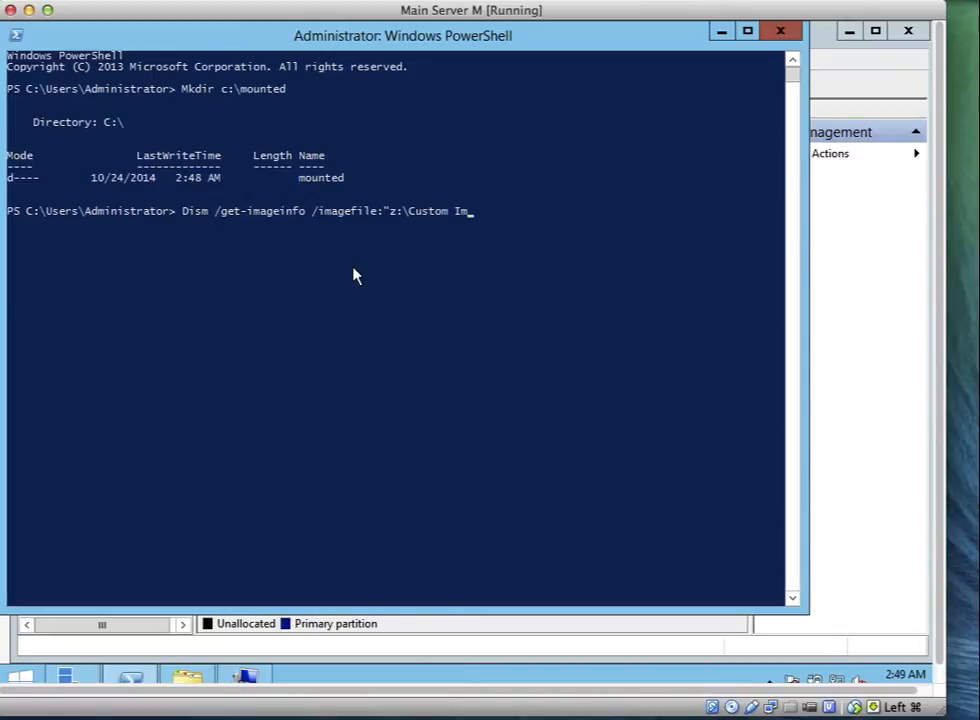
{"action": "type", "text": " Install.wim"}
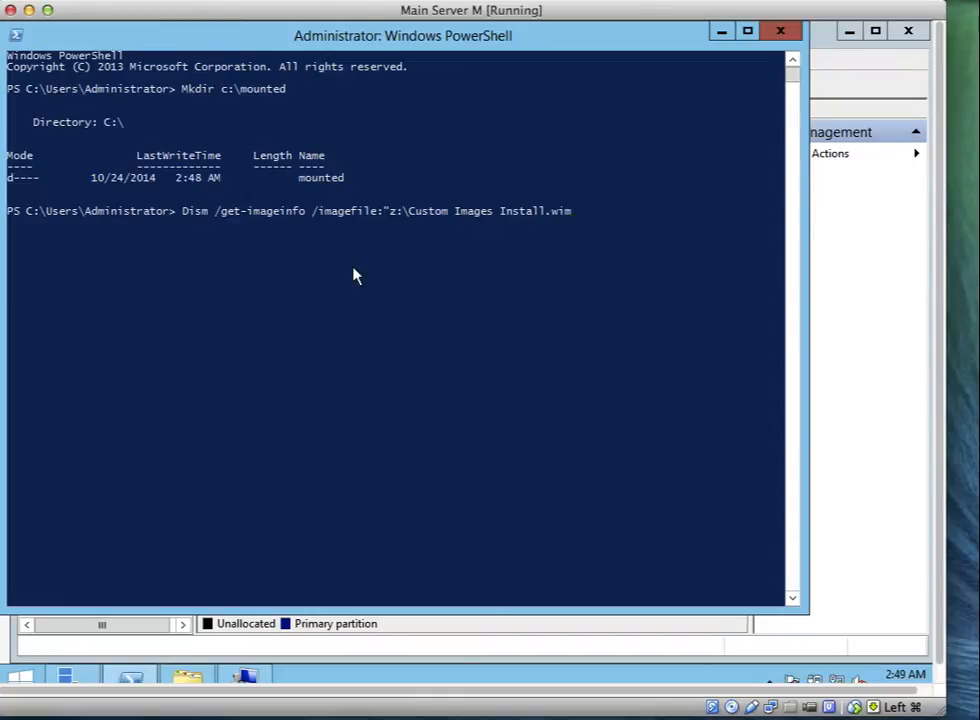
{"action": "key", "text": "Return"}
{"action": "left_click", "coordinate": [557, 0]}
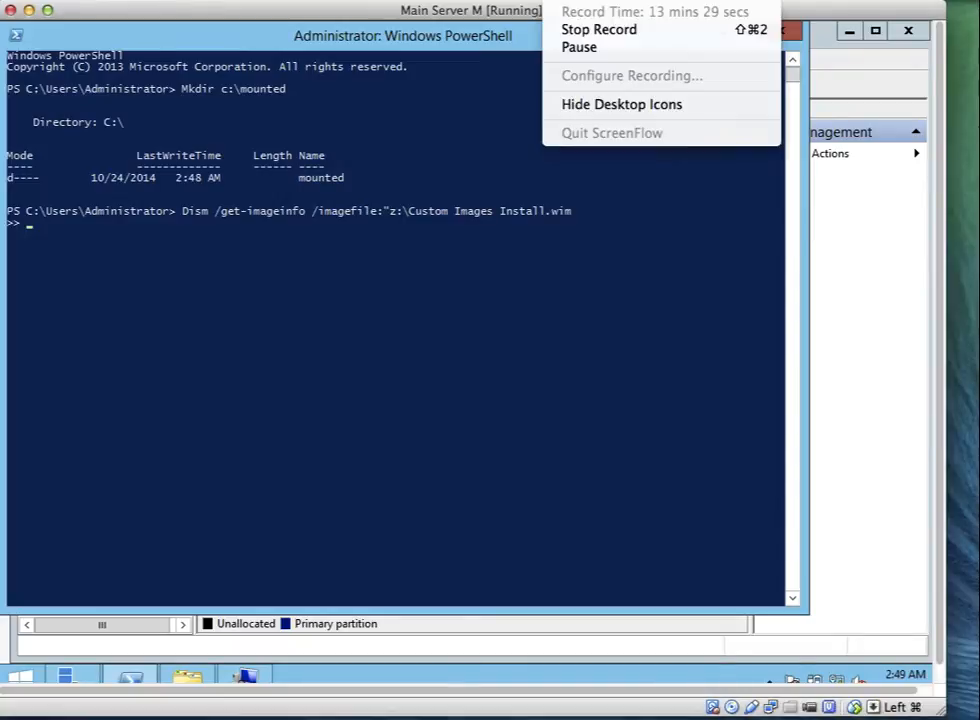
{"action": "left_click", "coordinate": [564, 47]}
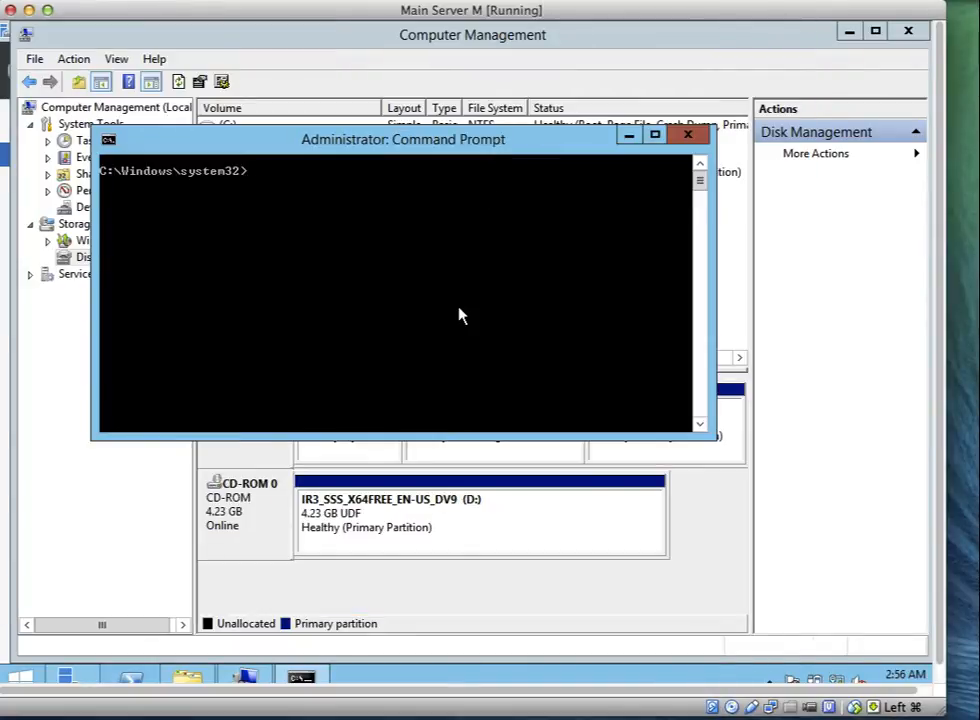
- Run Mkdir c:Mounted in the administrator Command Prompt
{"action": "type", "text": "D"}
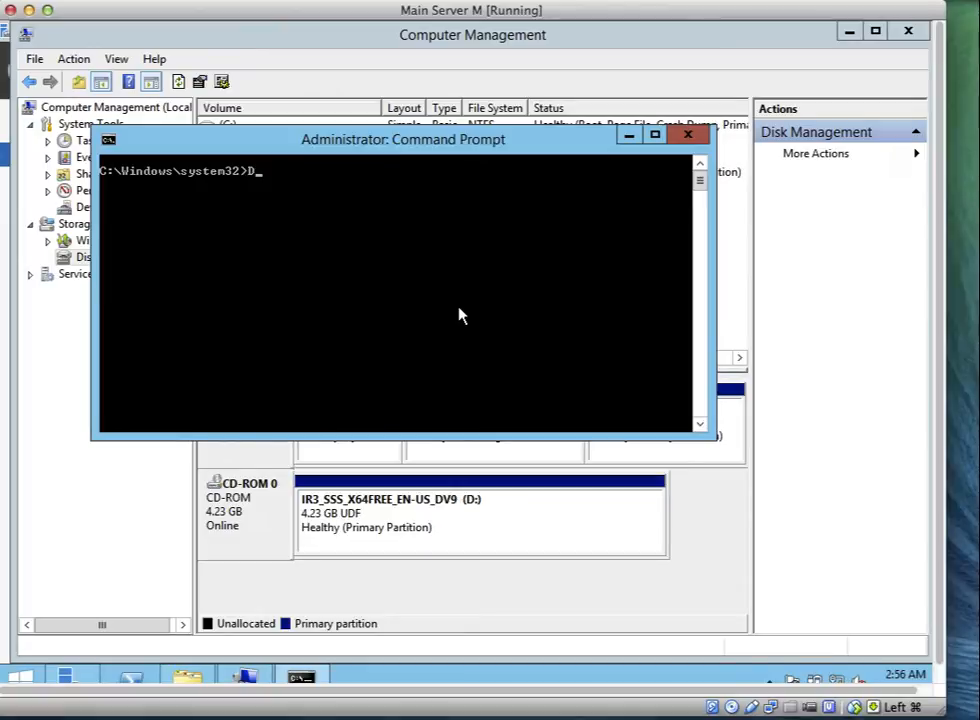
{"action": "key", "text": "BackSpace"}
{"action": "type", "text": "Mkdir c:Mounted"}
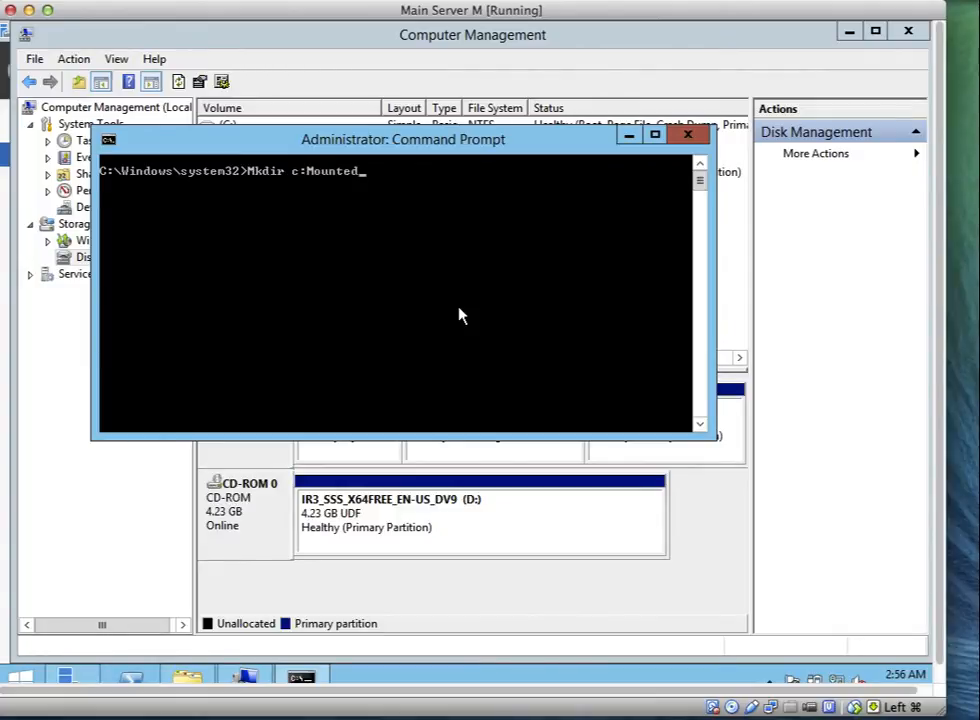
{"action": "key", "text": "Return"}
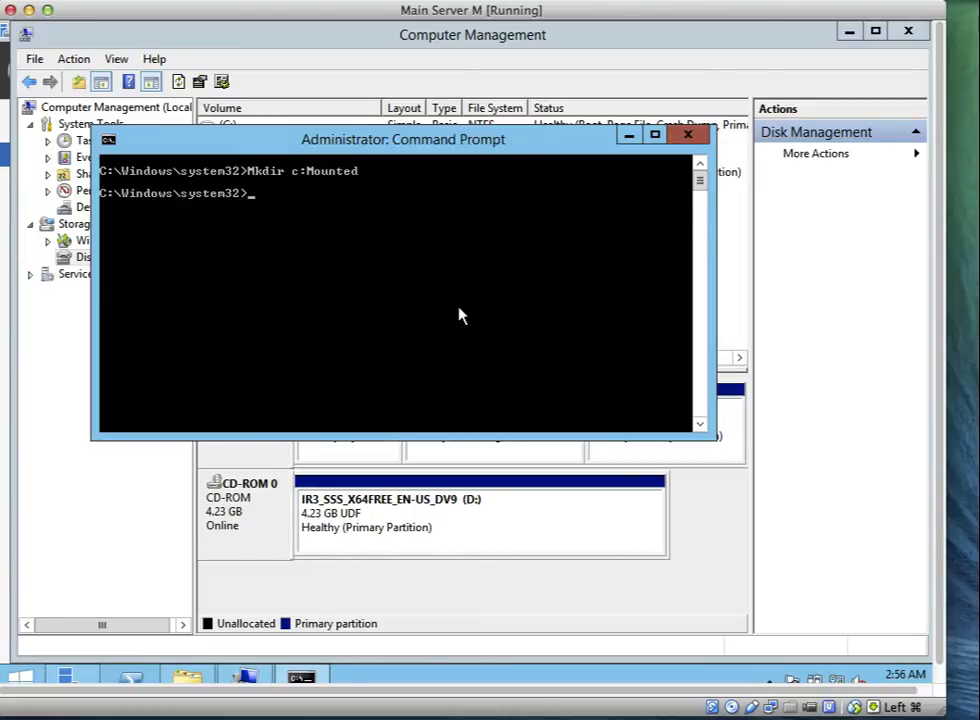
- Recall the directory command, correct its path to c:\Mounted and try to create the directory again
{"action": "key", "text": "Up"}
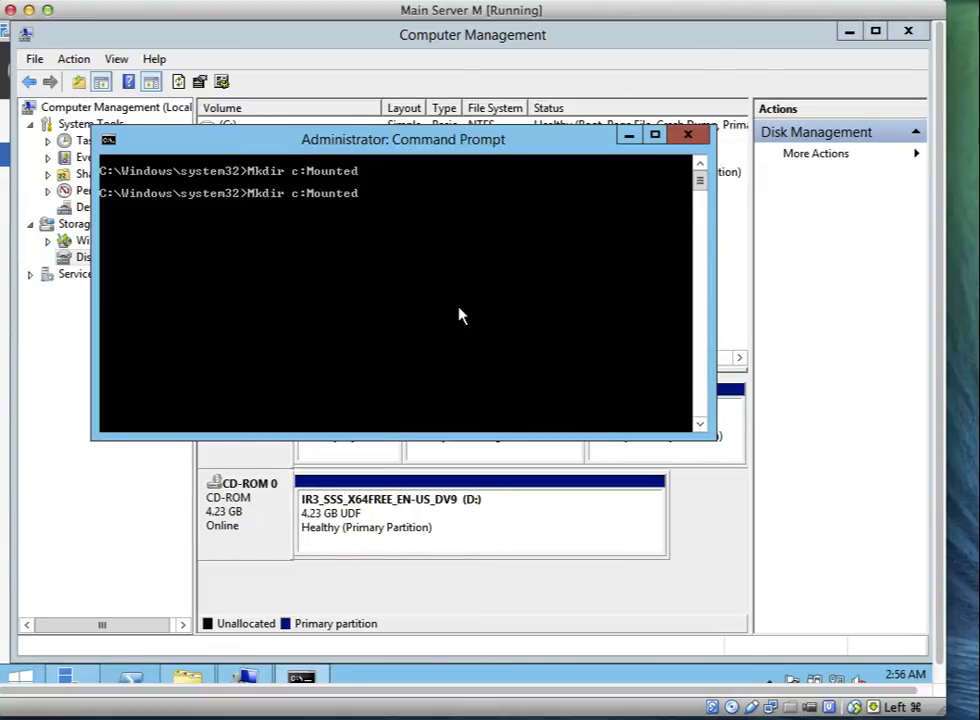
{"action": "key", "text": "Left"}
{"action": "key", "text": "Left"}
{"action": "key", "text": "Left"}
{"action": "key", "text": "Left"}
{"action": "key", "text": "Left"}
{"action": "key", "text": "Left"}
{"action": "key", "text": "Left"}
{"action": "type", "text": "\\"}
{"action": "key", "text": "Return"}
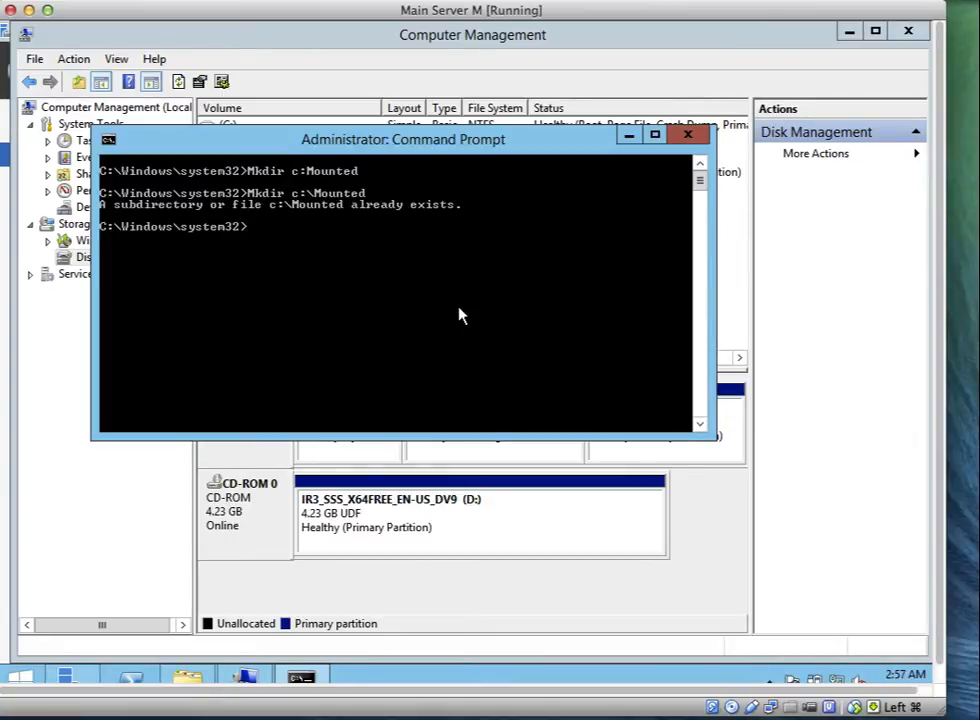
- Try to read the image information with Dism /get-imageinfo /imagefile: "z:\Custom Images\install.wim in the Command Prompt
{"action": "type", "text": "Dism /get-"}
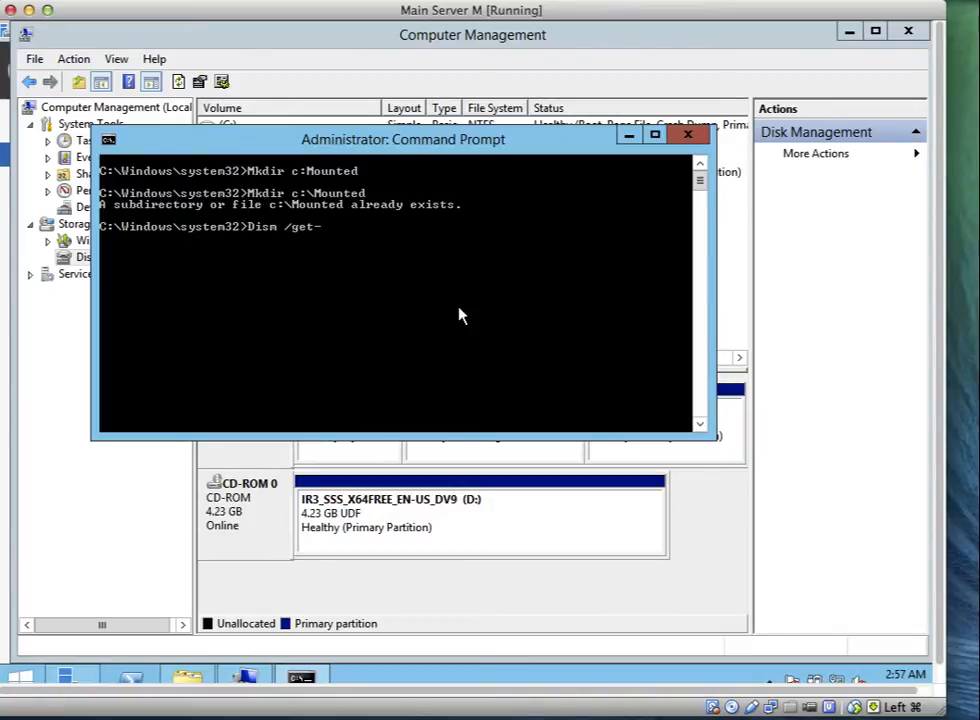
{"action": "type", "text": "imageinfo /"}
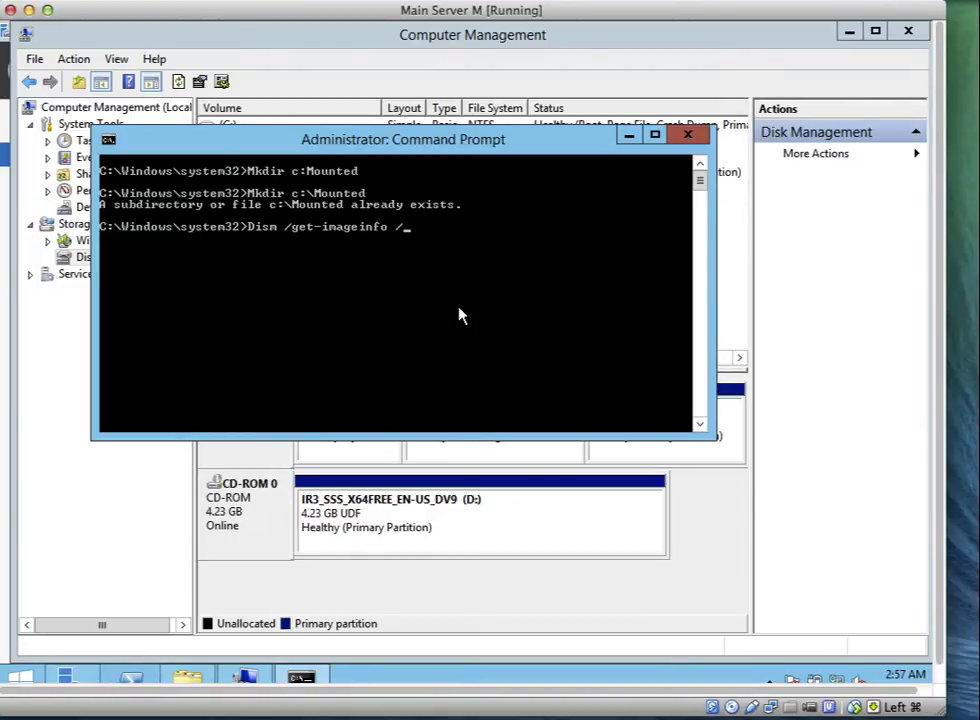
{"action": "type", "text": "image"}
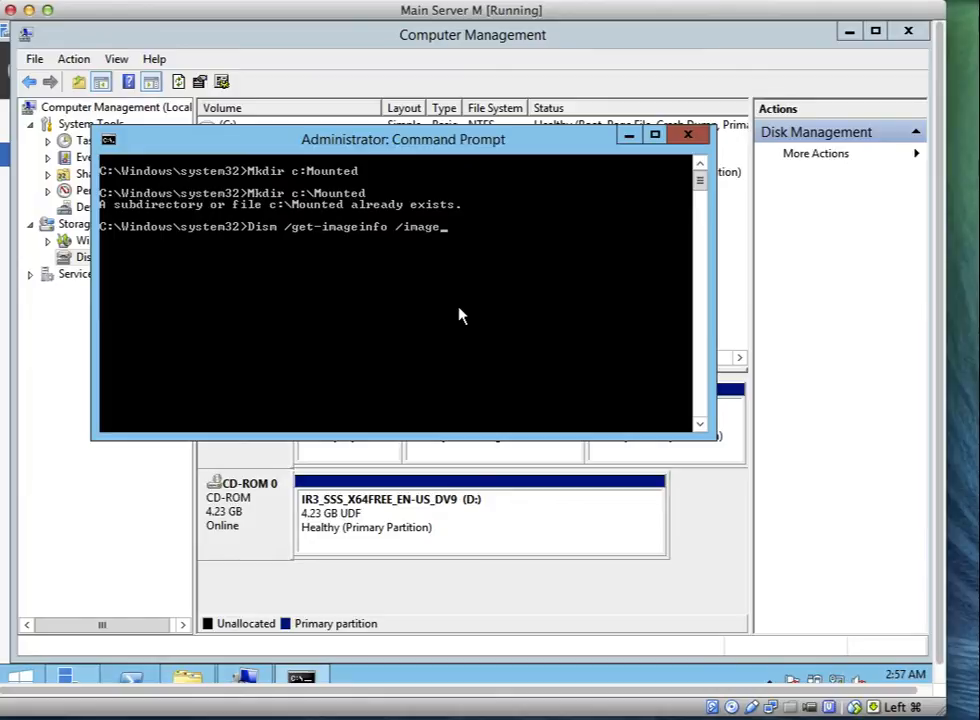
{"action": "type", "text": "file: \" :"}
{"action": "key", "text": "BackSpace"}
{"action": "type", "text": "z:\\"}
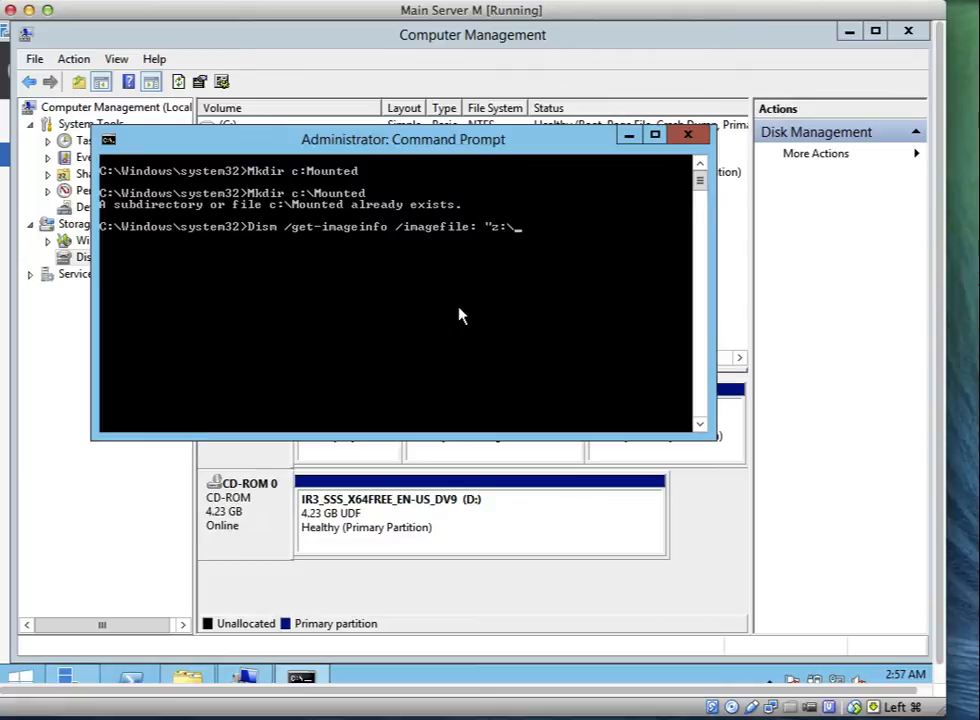
{"action": "type", "text": "Cust"}
{"action": "type", "text": "om"}
{"action": "type", "text": " Ima"}
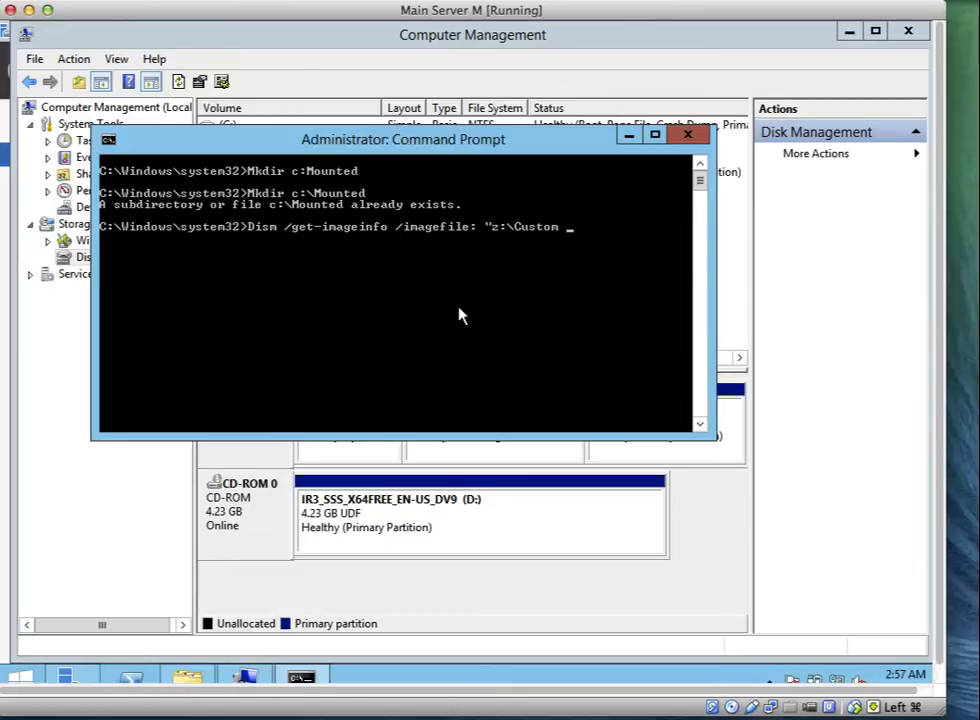
{"action": "type", "text": "ges"}
{"action": "type", "text": "\\"}
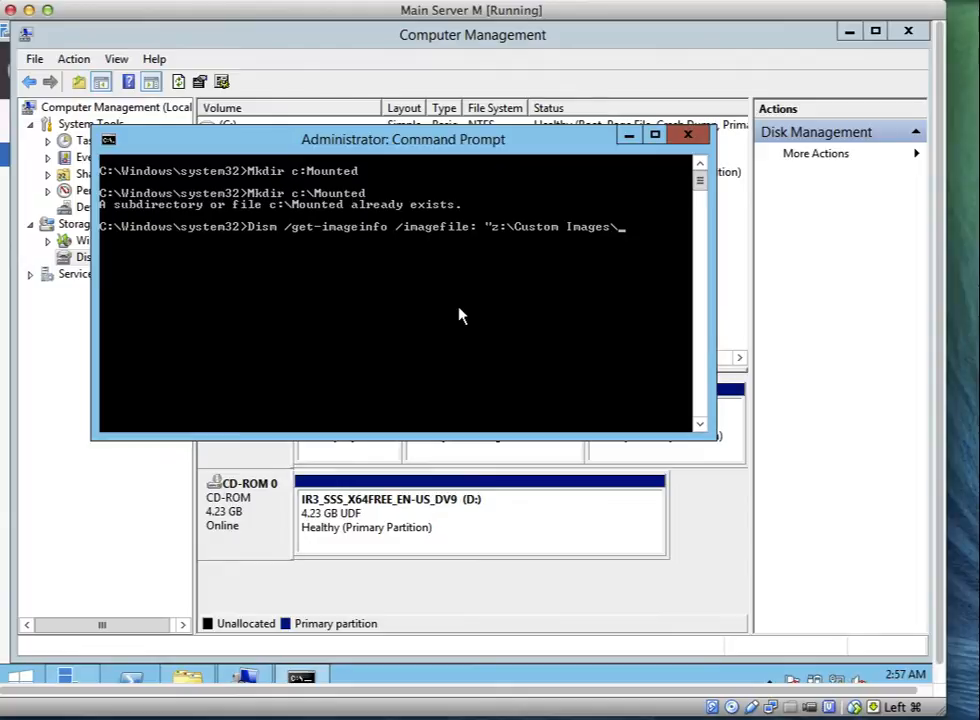
{"action": "type", "text": "install.wim"}
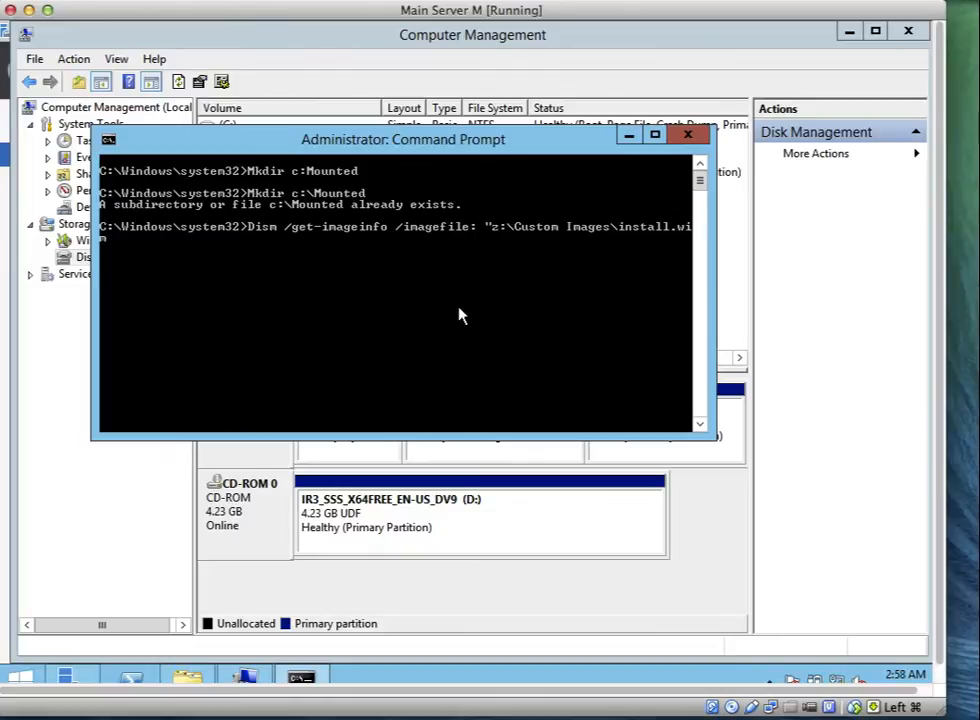
{"action": "key", "text": "Return"}
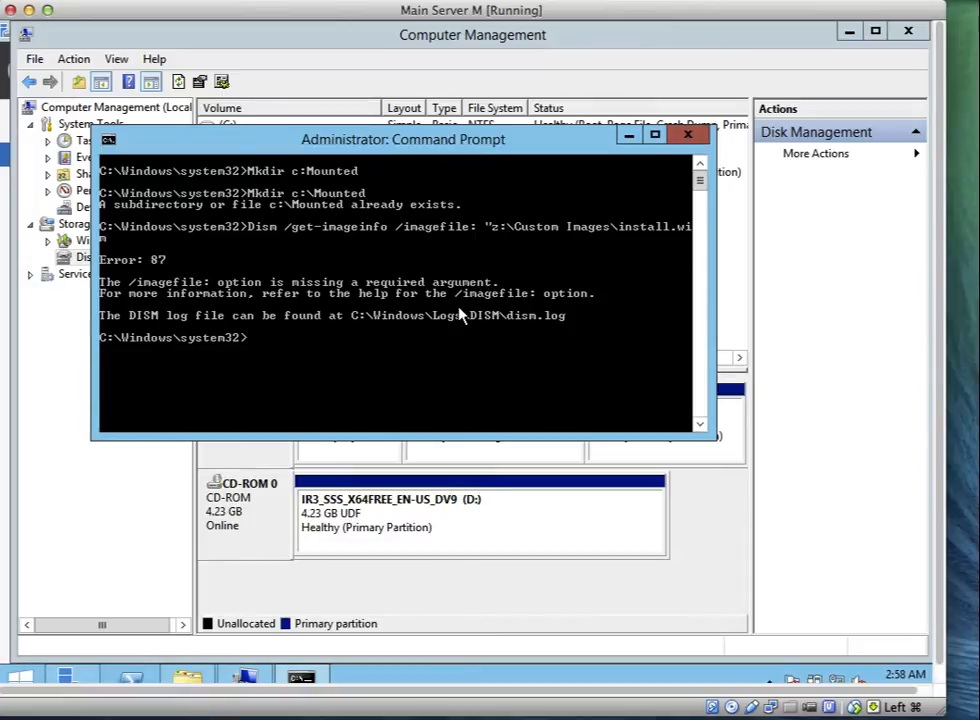
- Recall the image information command, remove the space after /imagefile: and run it again
{"action": "key", "text": "Up"}
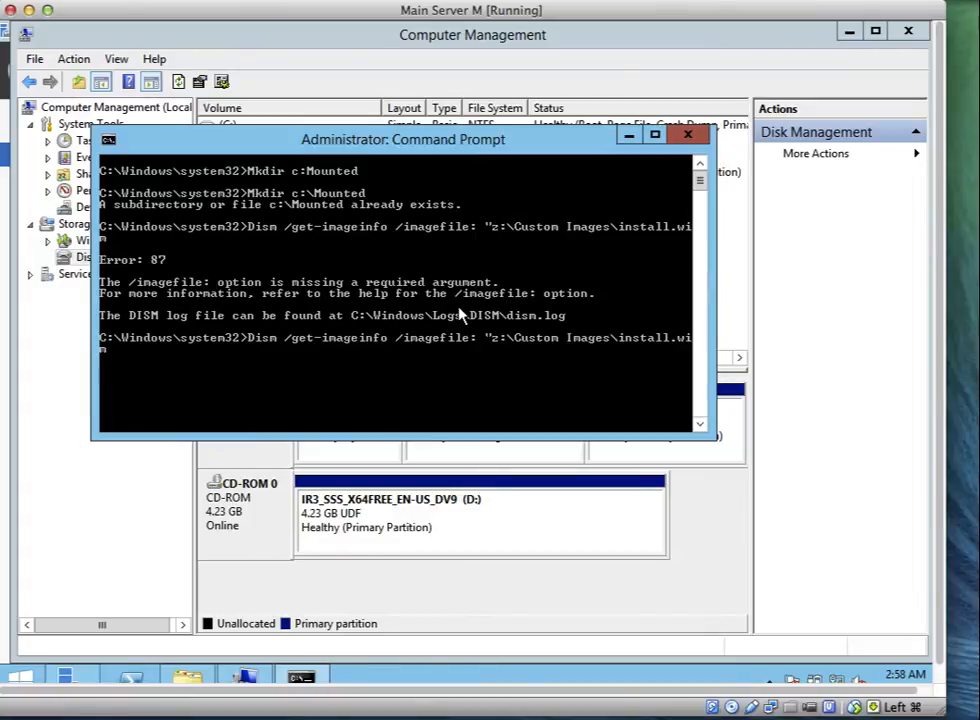
{"action": "key", "text": "Left"}
{"action": "key", "text": "Left"}
{"action": "key", "text": "Left"}
{"action": "key", "text": "Left"}
{"action": "key", "text": "Left"}
{"action": "key", "text": "Left"}
{"action": "key", "text": "Left"}
{"action": "key", "text": "Left"}
{"action": "key", "text": "Left"}
{"action": "key", "text": "Left"}
{"action": "key", "text": "Left"}
{"action": "key", "text": "Left"}
{"action": "key", "text": "Left"}
{"action": "key", "text": "Left"}
{"action": "key", "text": "Left"}
{"action": "key", "text": "Left"}
{"action": "key", "text": "Left"}
{"action": "key", "text": "Left"}
{"action": "key", "text": "Left"}
{"action": "key", "text": "Left"}
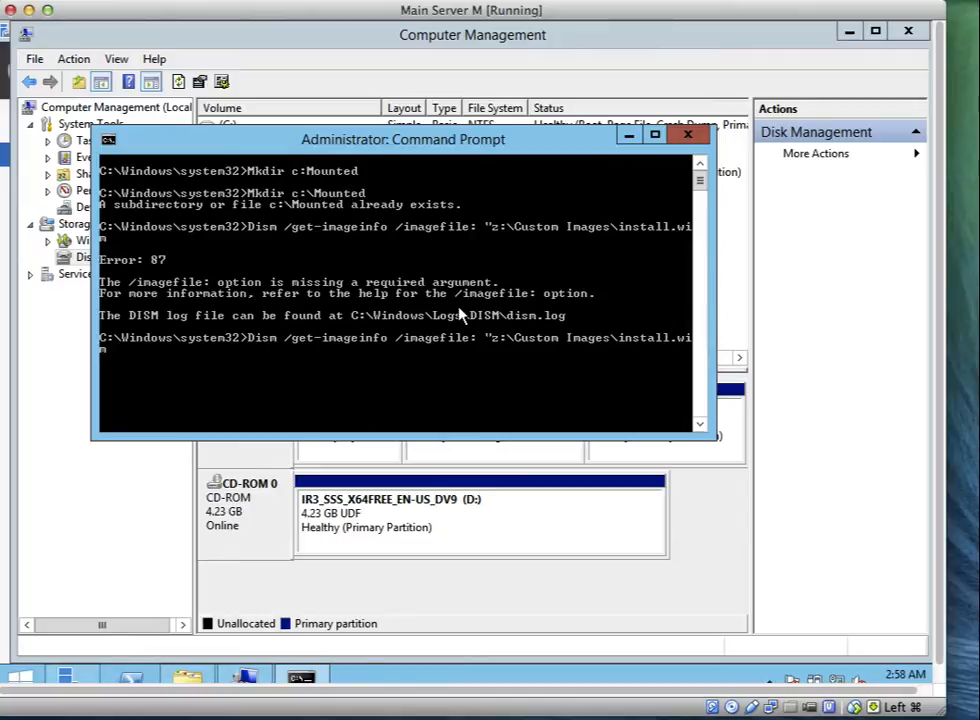
{"action": "key", "text": "Left"}
{"action": "key", "text": "Left"}
{"action": "key", "text": "BackSpace"}
{"action": "key", "text": "Return"}
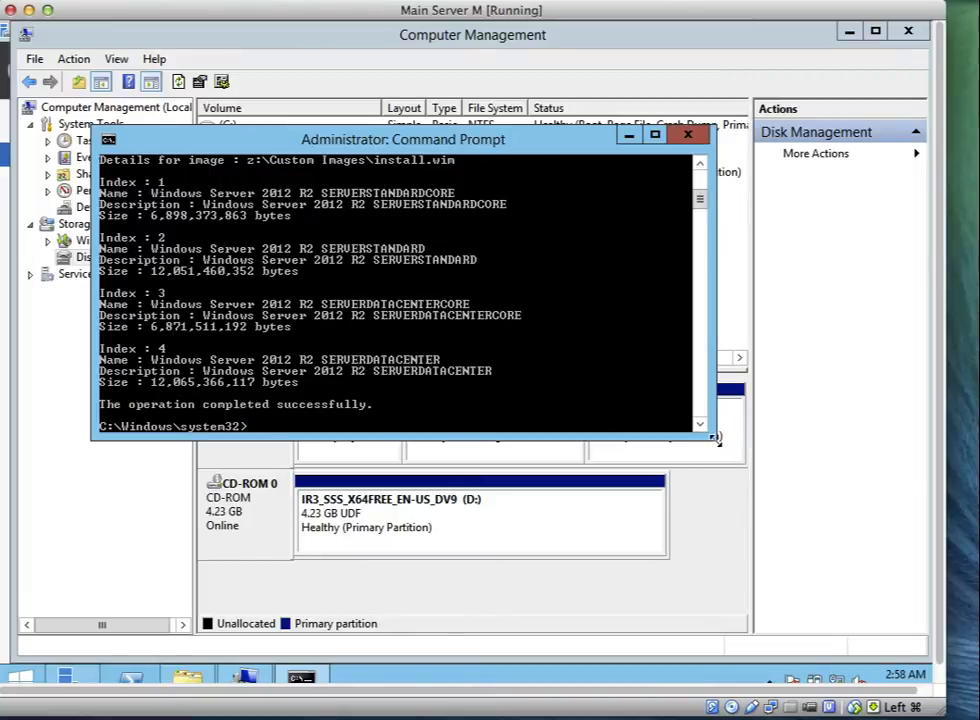
- Enlarge the Command Prompt window and review the indexes and editions listed for install.wim
{"action": "left_click_drag", "start_coordinate": [714, 437], "coordinate": [886, 586]}
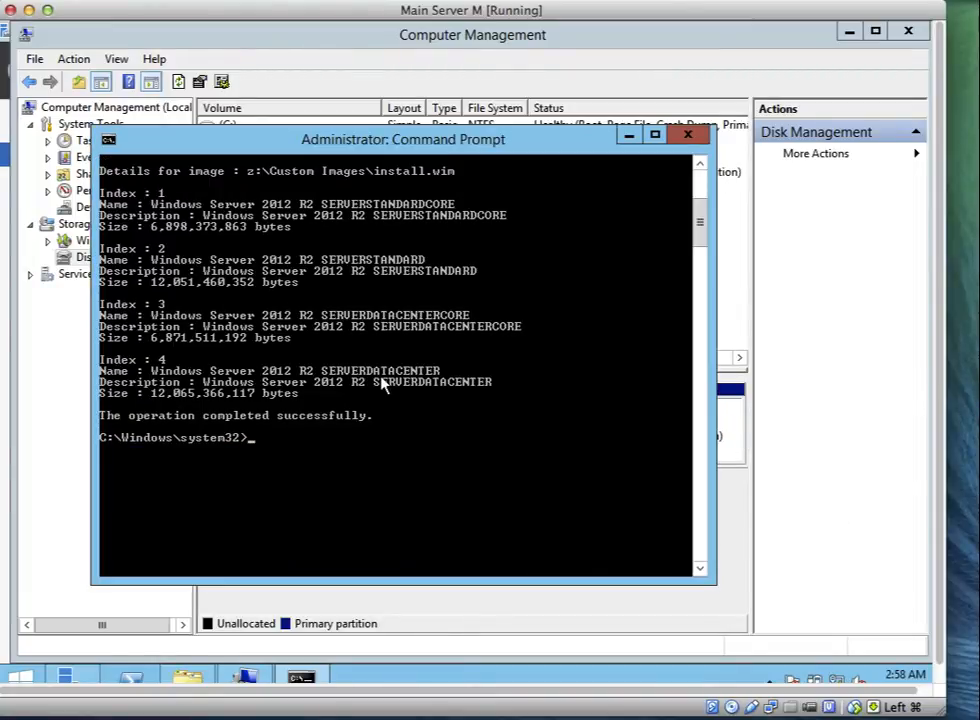
{"action": "scroll", "coordinate": [383, 385], "scroll_direction": "up", "scroll_amount": 7}
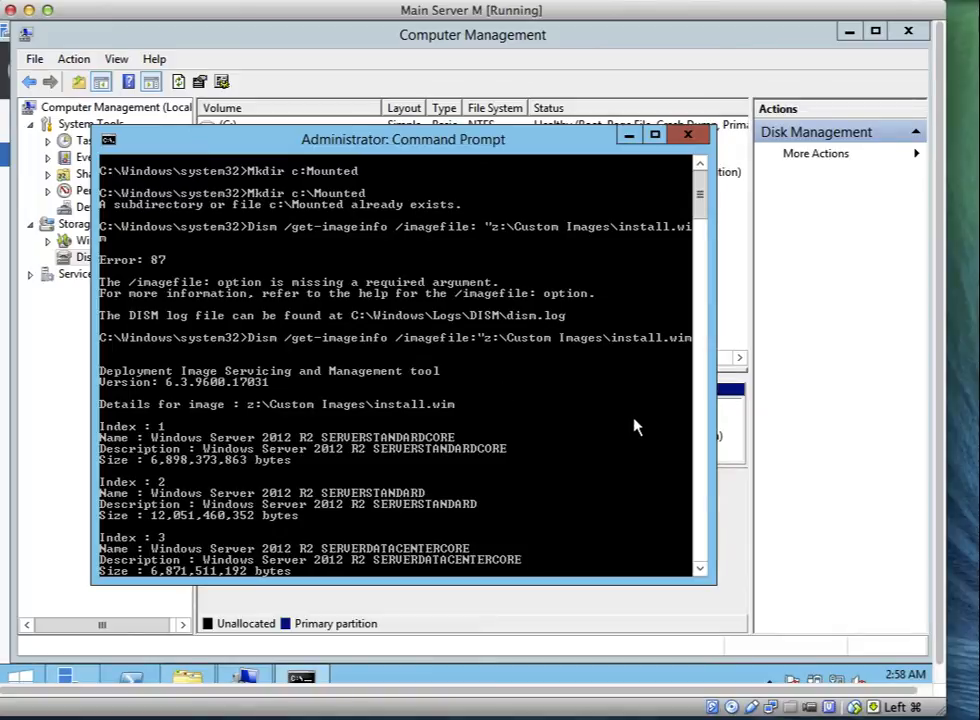
{"action": "scroll", "coordinate": [700, 215], "scroll_direction": "down", "scroll_amount": 7}
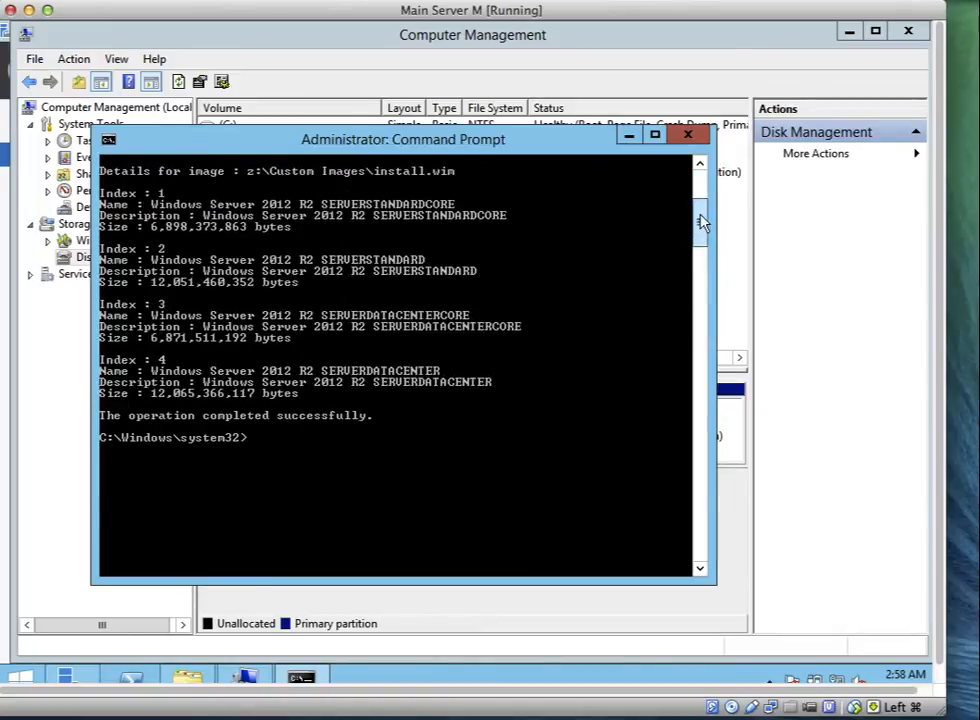
{"action": "scroll", "coordinate": [702, 210], "scroll_direction": "up", "scroll_amount": 2}
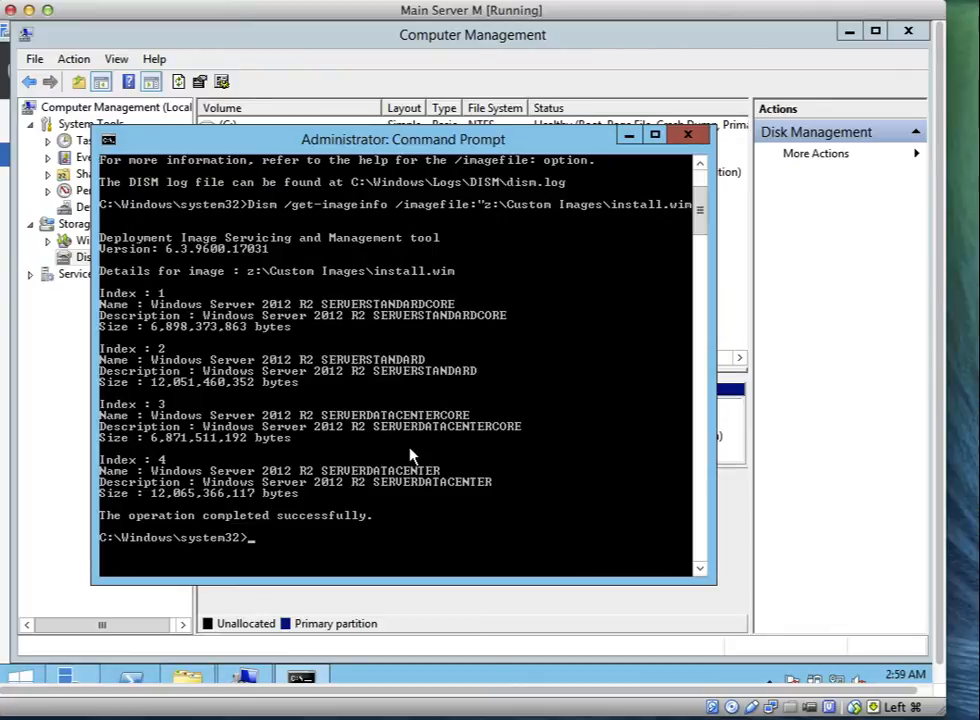
- Try to mount the image with Dism /mount-wim /wimfile:"z:\Custom Images\Install:4 /mountdir:c:\mounted
{"action": "type", "text": "Dism /mount-"}
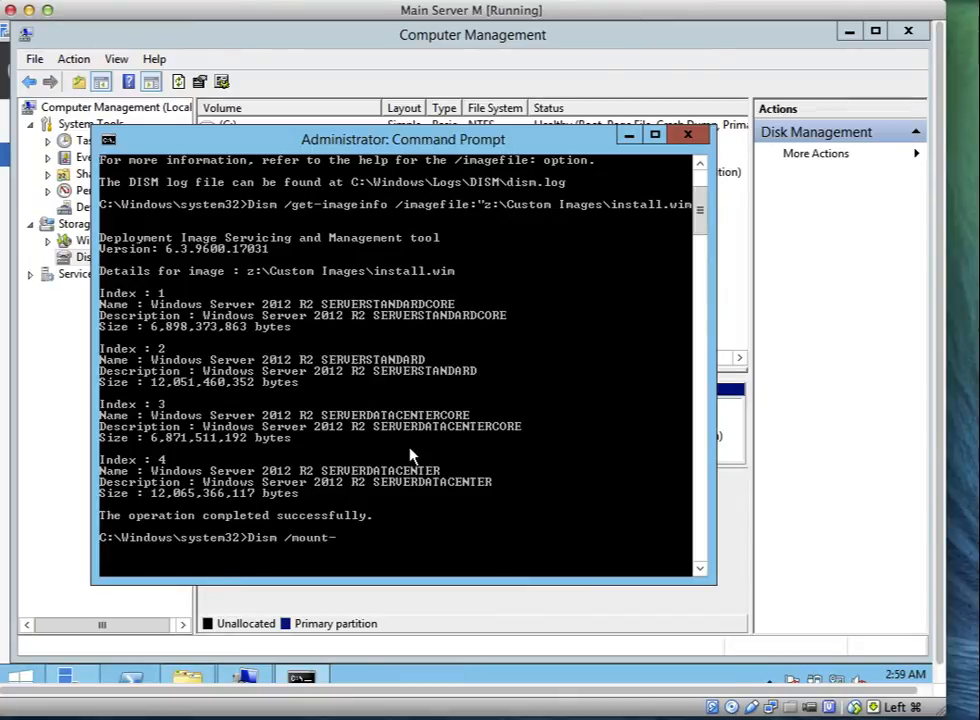
{"action": "type", "text": "wim /wimfil"}
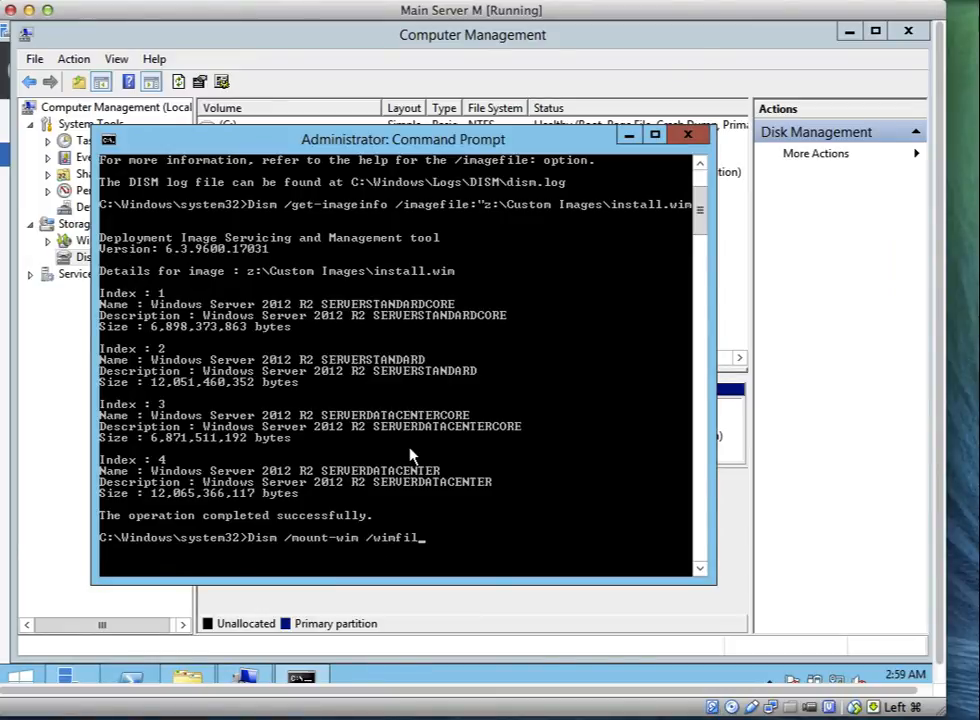
{"action": "type", "text": "e:"}
{"action": "type", "text": "\""}
{"action": "type", "text": "z"}
{"action": "type", "text": ":\\Custo"}
{"action": "type", "text": "n"}
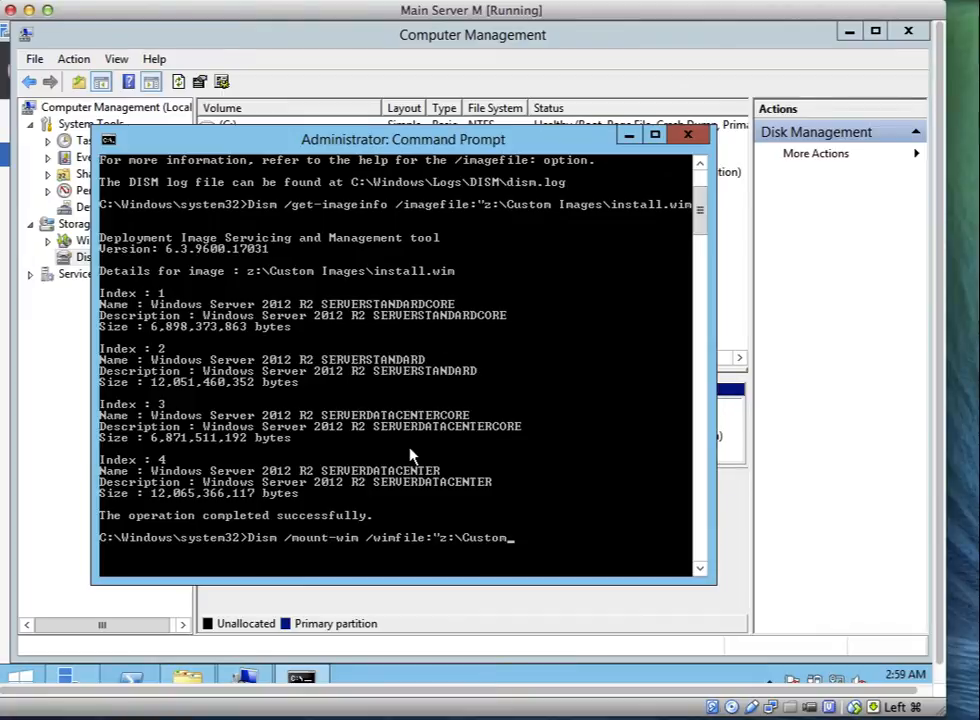
{"action": "type", "text": " Images\\Insta"}
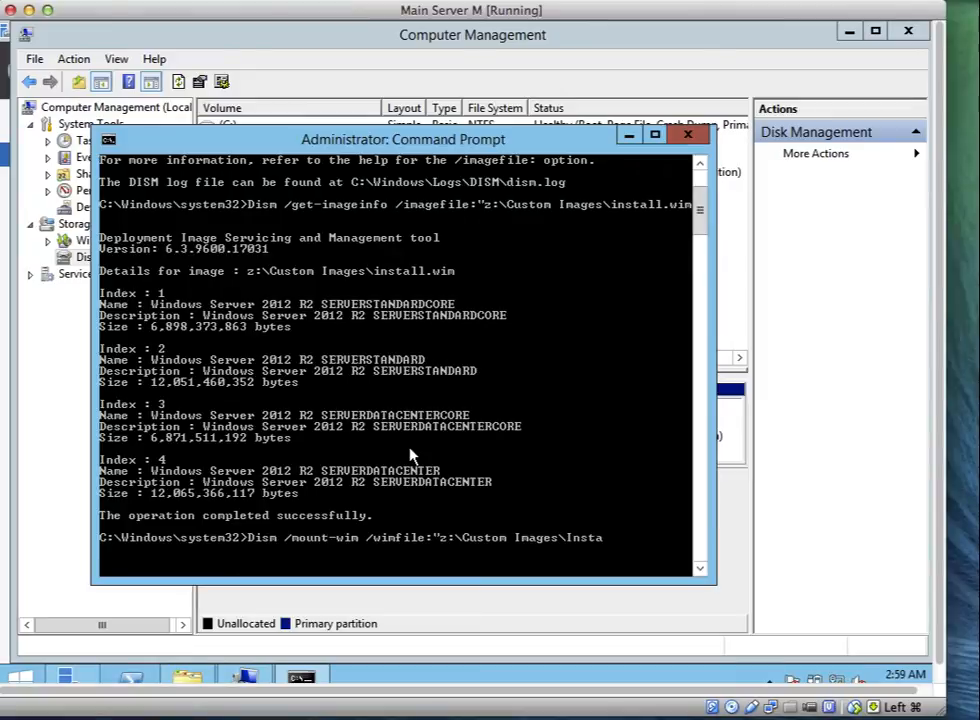
{"action": "type", "text": "ll"}
{"action": "type", "text": ":4"}
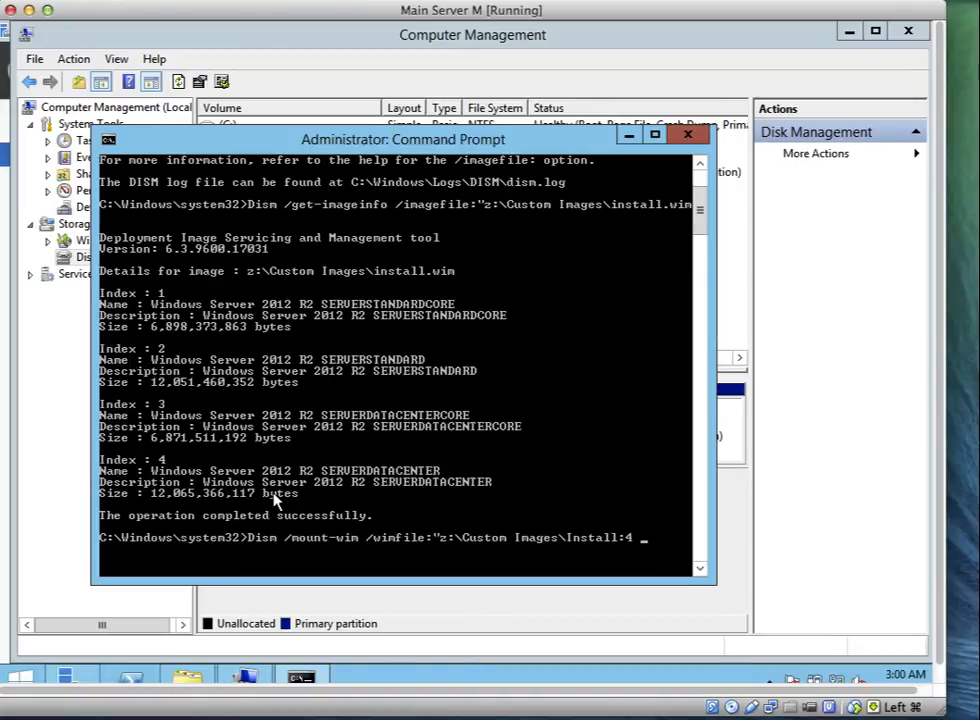
{"action": "type", "text": "/mountdir"}
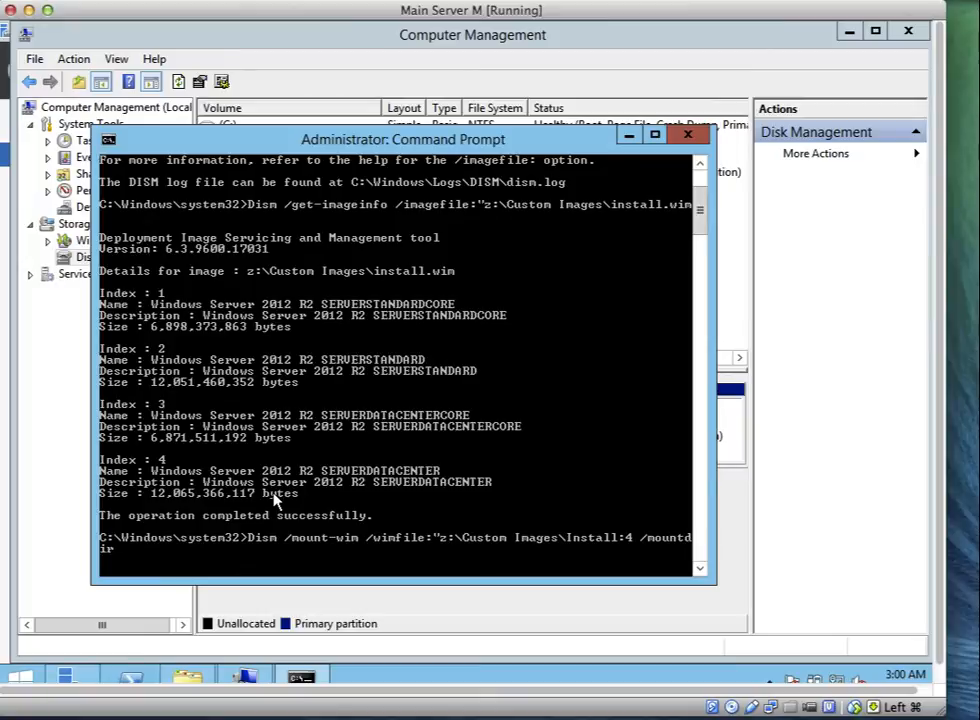
{"action": "type", "text": ":c:\\mount"}
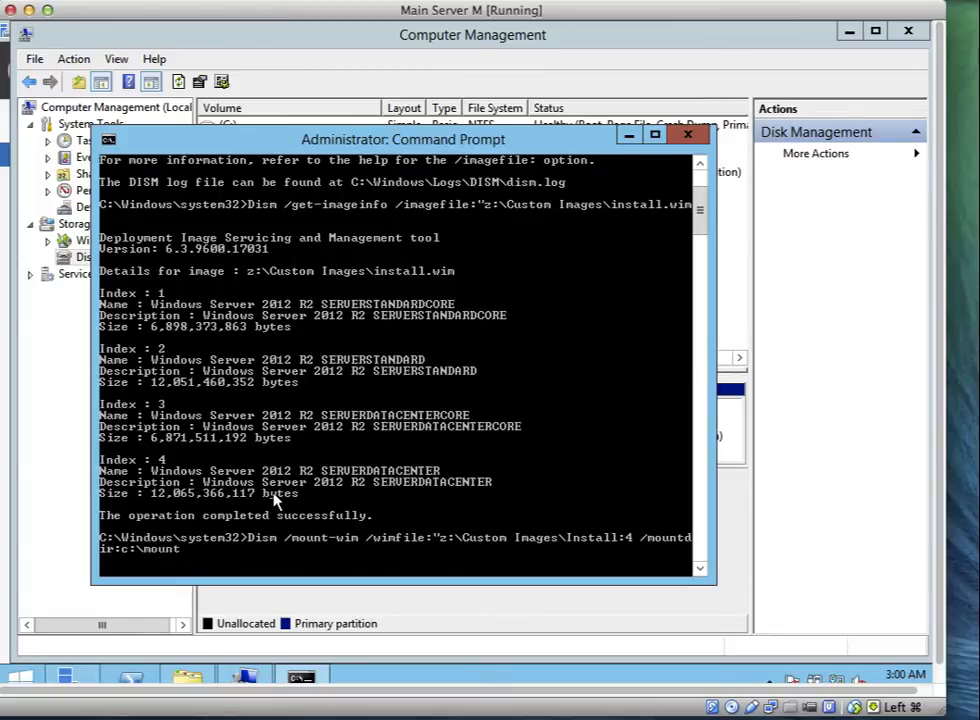
{"action": "type", "text": "ed"}
{"action": "key", "text": "Return"}
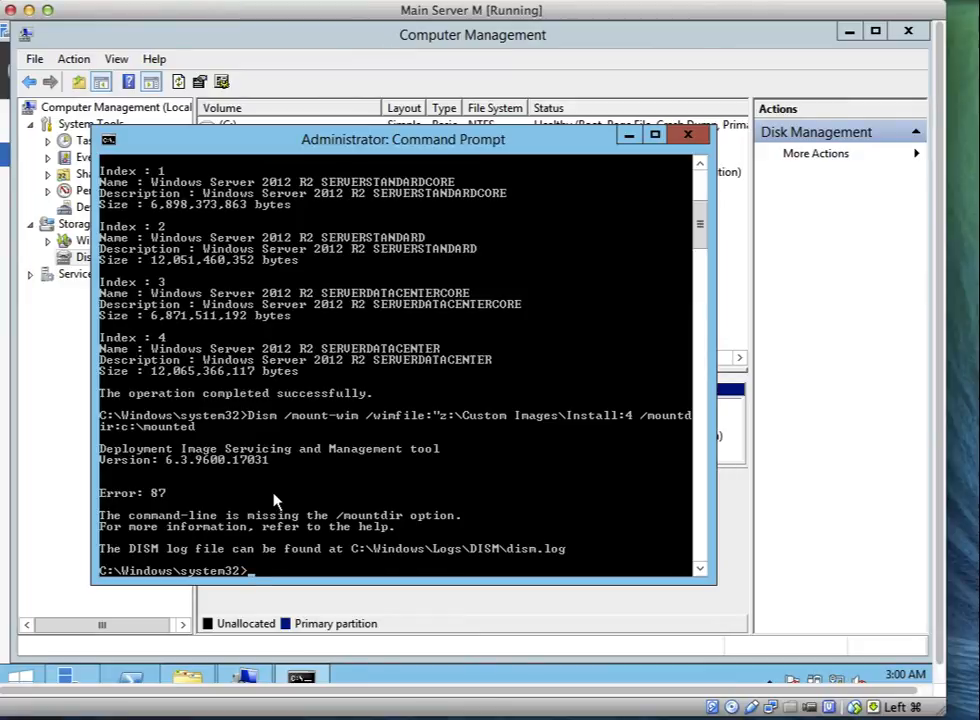
- Recall the mount command, remove the space before /mountdir and try to run it again
{"action": "key", "text": "Up"}
{"action": "key", "text": "Left"}
{"action": "key", "text": "Left"}
{"action": "key", "text": "Left"}
{"action": "key", "text": "Left"}
{"action": "key", "text": "Left"}
{"action": "key", "text": "Left"}
{"action": "key", "text": "Left"}
{"action": "key", "text": "Left"}
{"action": "key", "text": "Left"}
{"action": "key", "text": "Left"}
{"action": "key", "text": "Left"}
{"action": "key", "text": "Left"}
{"action": "key", "text": "Left"}
{"action": "key", "text": "Left"}
{"action": "key", "text": "Left"}
{"action": "key", "text": "Left"}
{"action": "key", "text": "Left"}
{"action": "key", "text": "Left"}
{"action": "key", "text": "Left"}
{"action": "key", "text": "Left"}
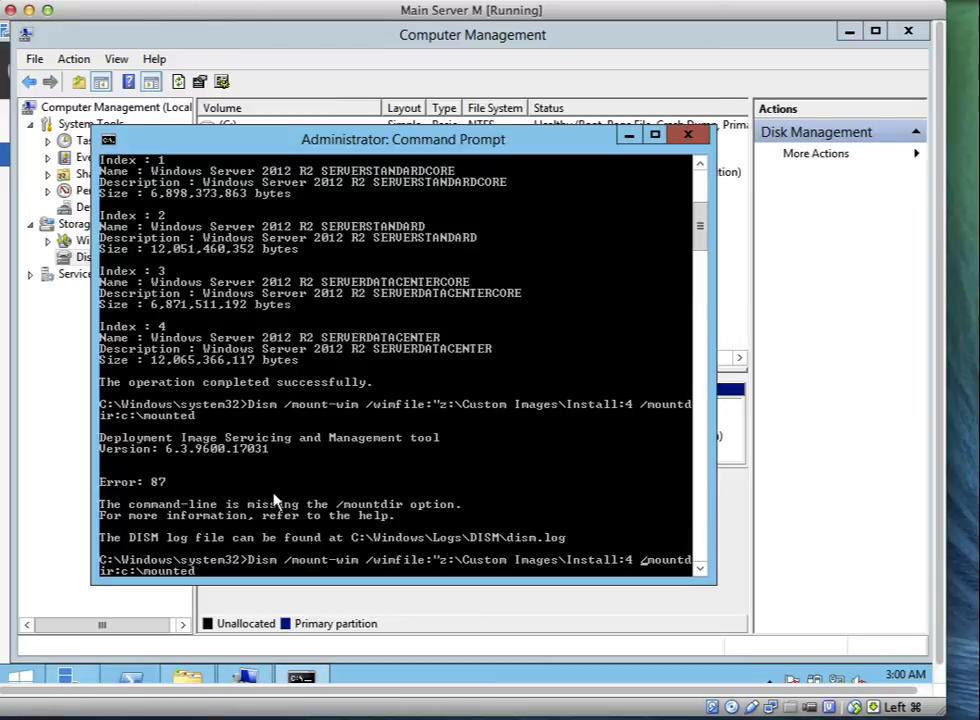
{"action": "key", "text": "BackSpace"}
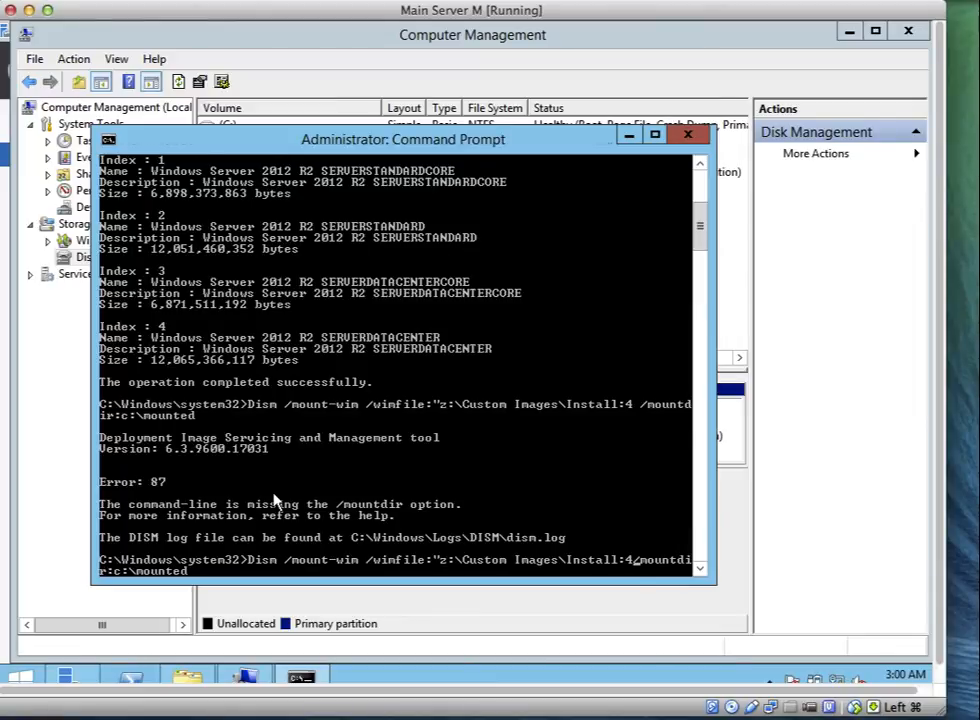
{"action": "key", "text": "Return"}
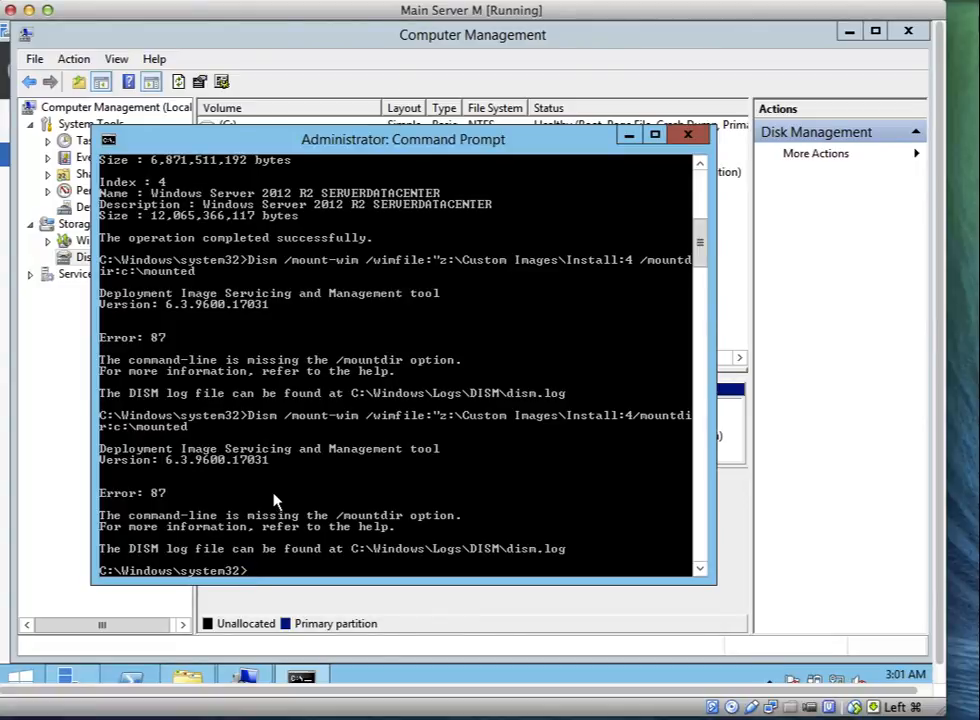
- Recall the mount command with the space before /mountdir and add the .wim extension to the image file name
{"action": "key", "text": "Up"}
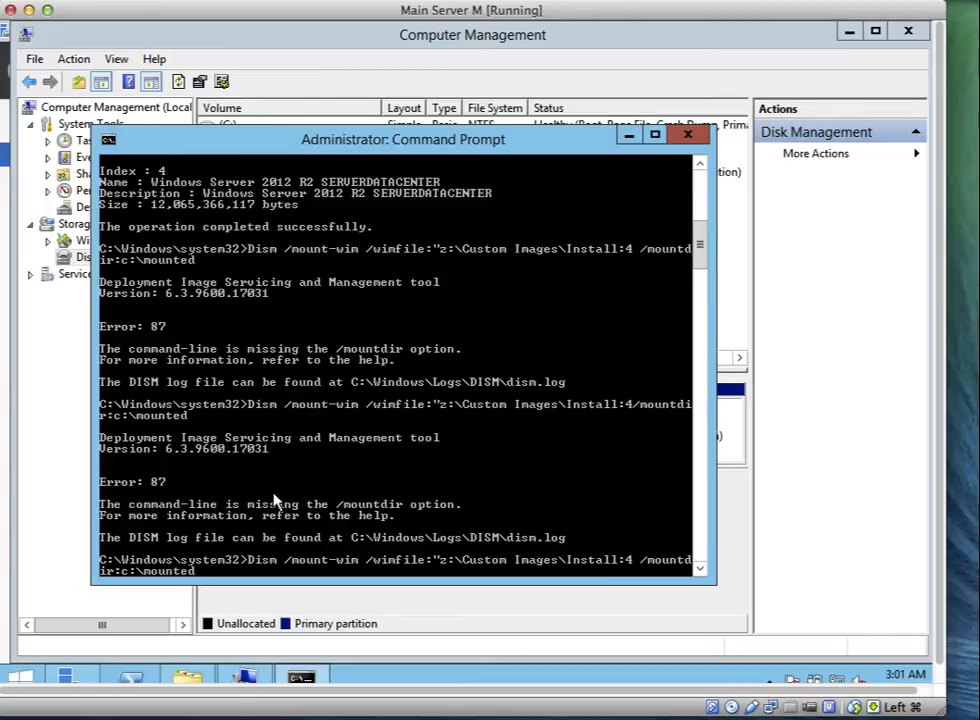
{"action": "left_click", "coordinate": [700, 569]}
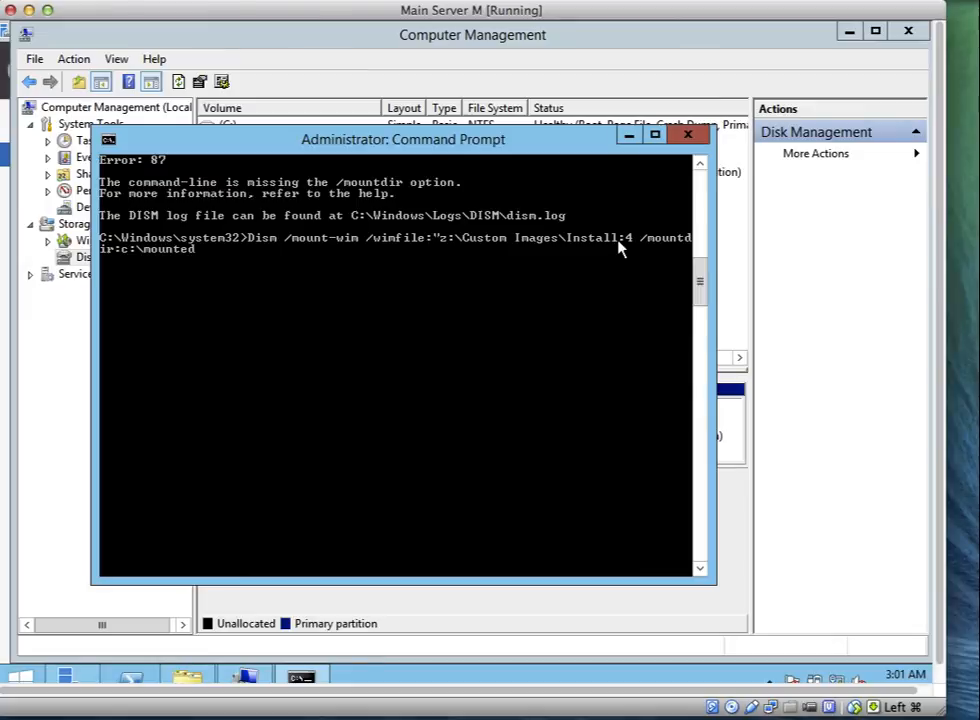
{"action": "type", "text": ".w"}
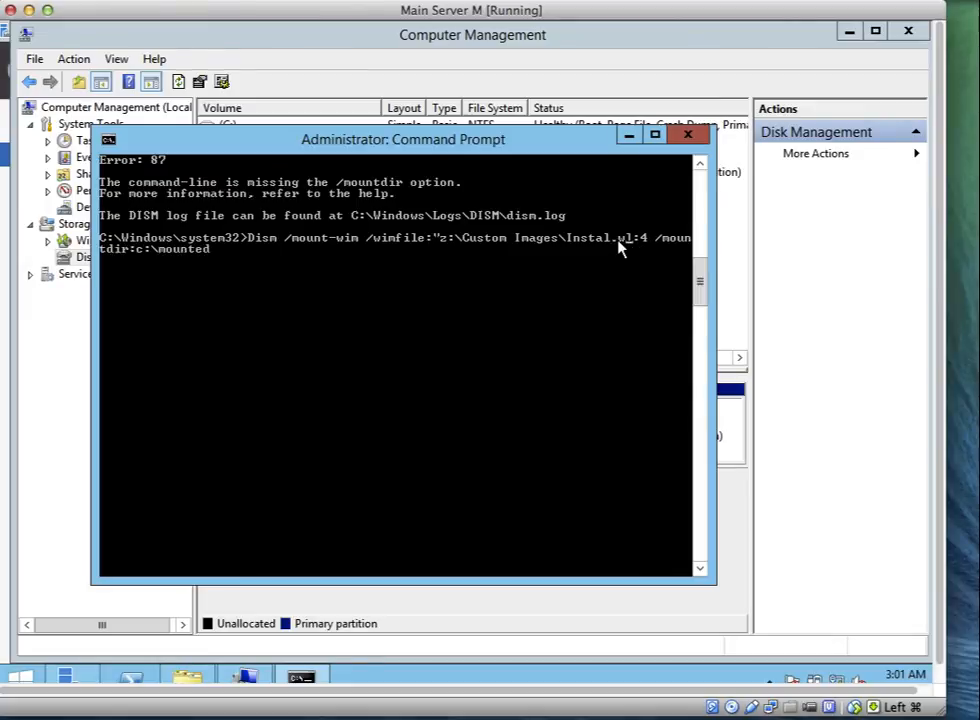
{"action": "type", "text": "im"}
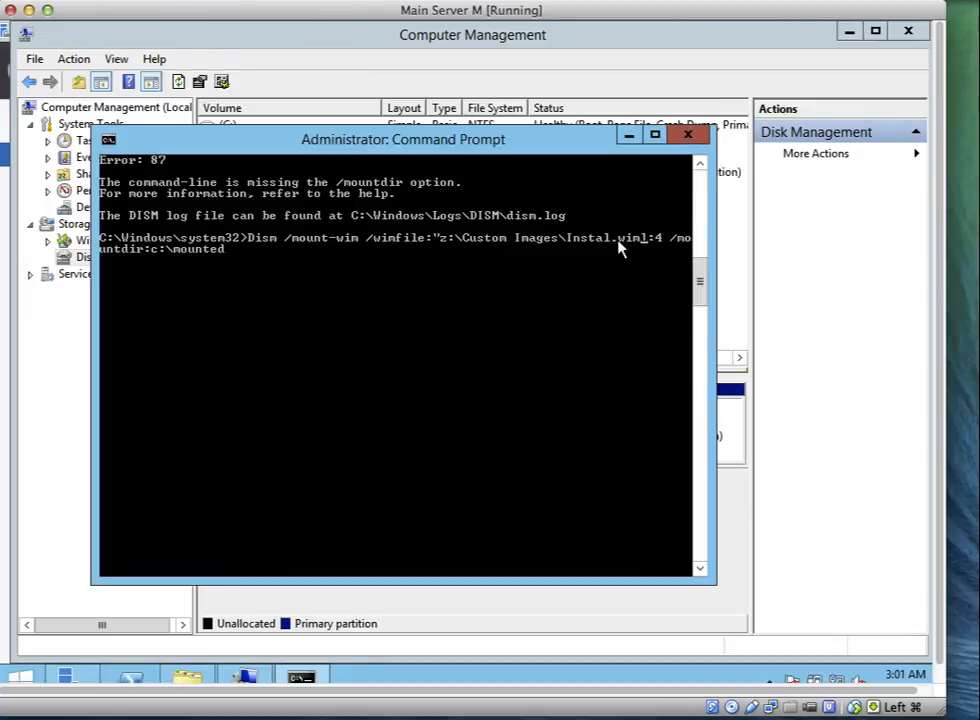
{"action": "key", "text": "Right"}
{"action": "key", "text": "BackSpace"}
{"action": "key", "text": "BackSpace"}
{"action": "key", "text": "BackSpace"}
{"action": "key", "text": "BackSpace"}
{"action": "key", "text": "BackSpace"}
{"action": "key", "text": "BackSpace"}
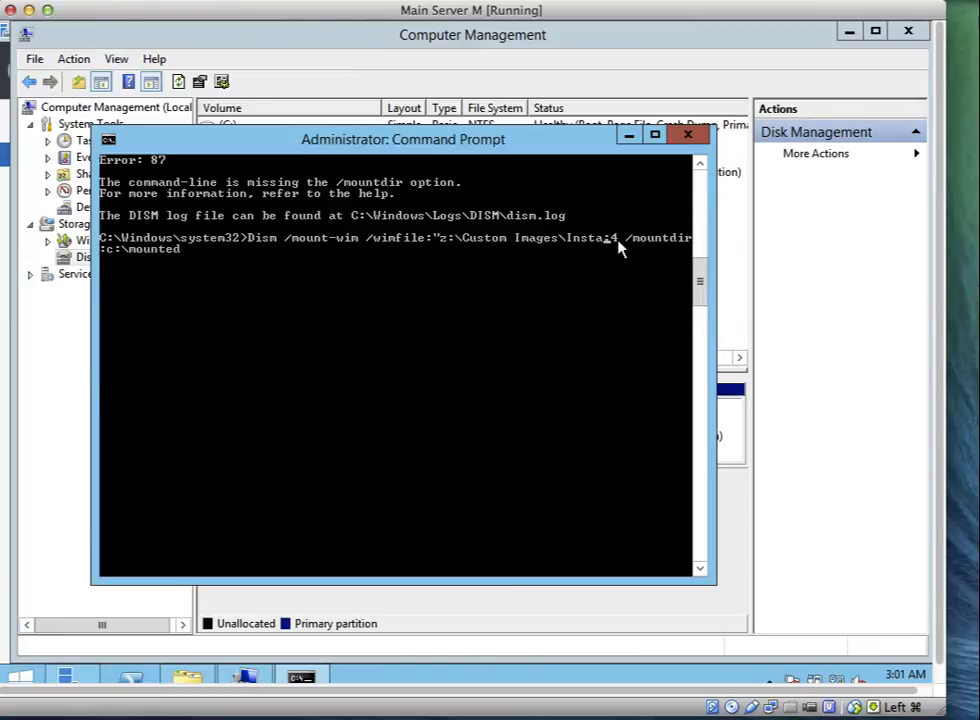
{"action": "type", "text": "ll.wim"}
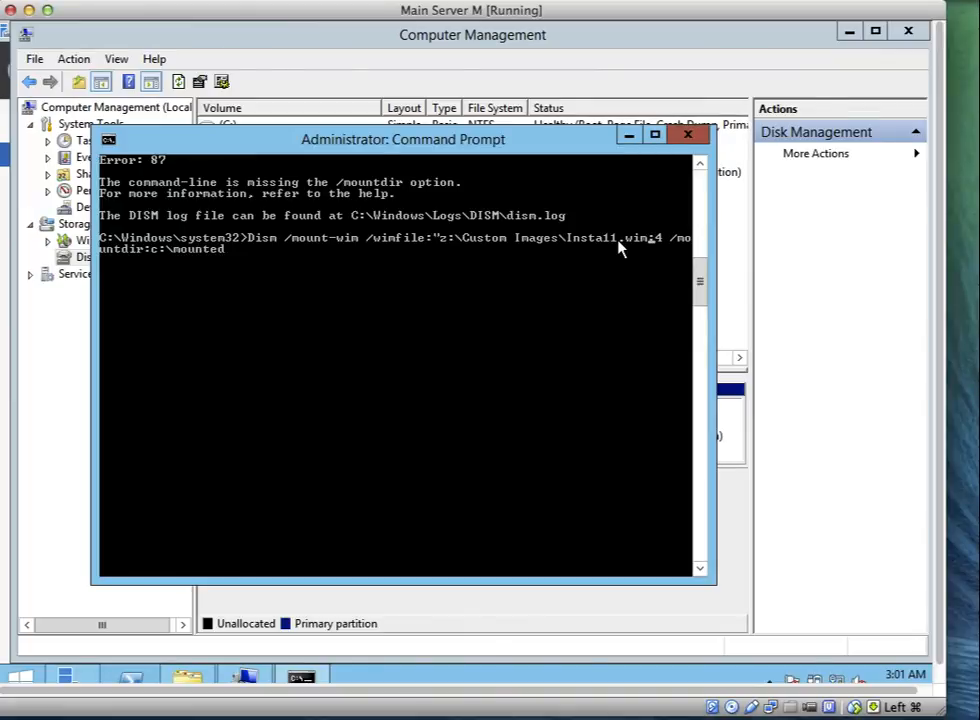
- Close the quotation mark after the image file path and complete the image selection option as /index:4
{"action": "type", "text": "\""}
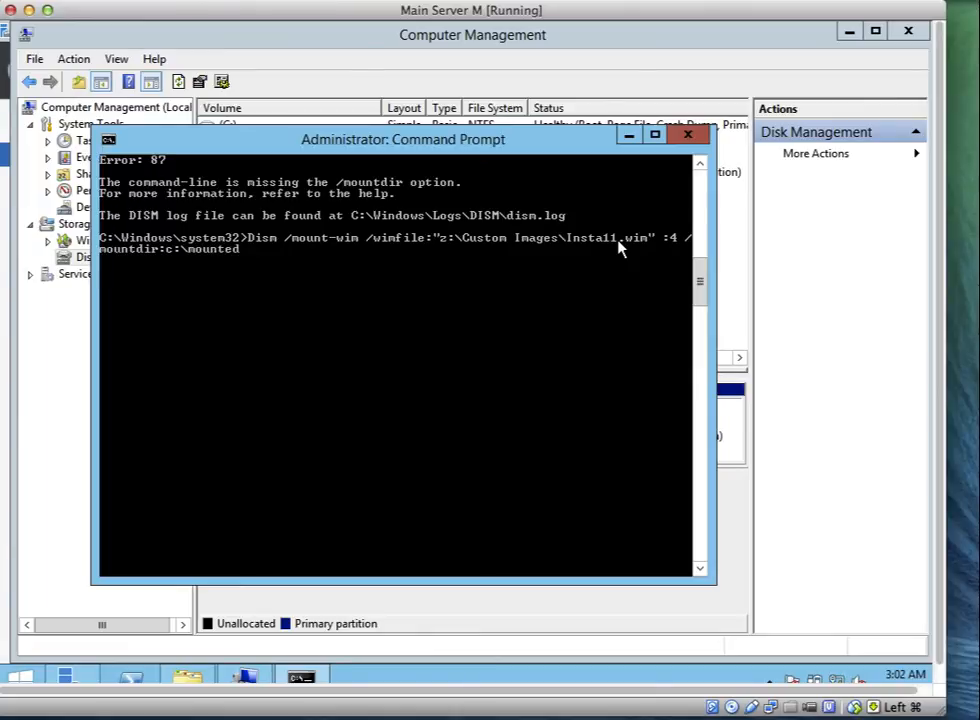
{"action": "type", "text": " /index"}
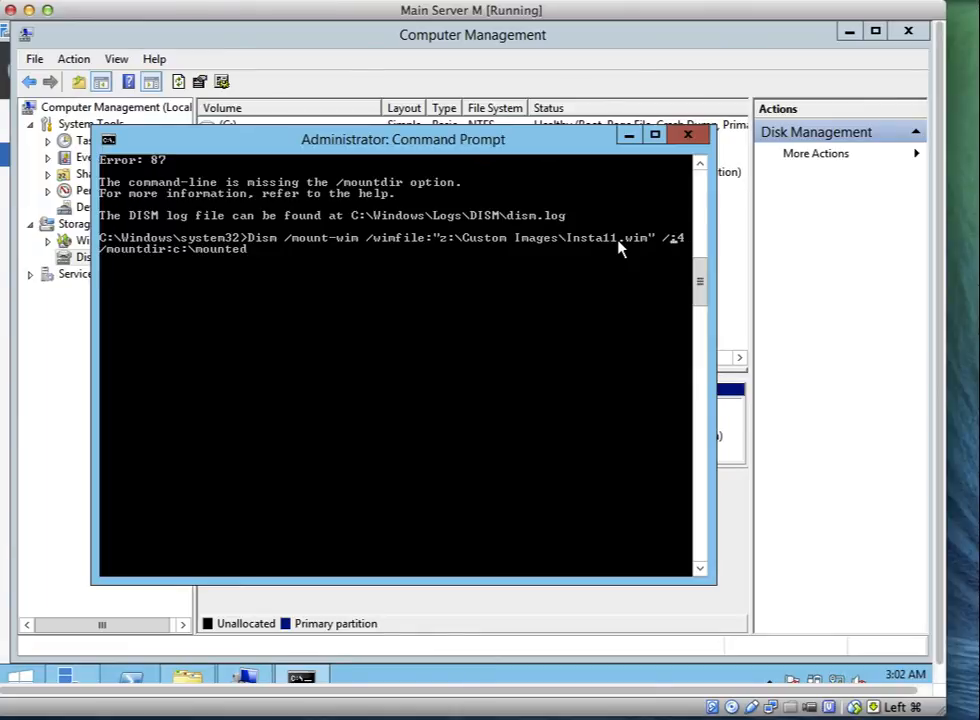
{"action": "type", "text": "x"}
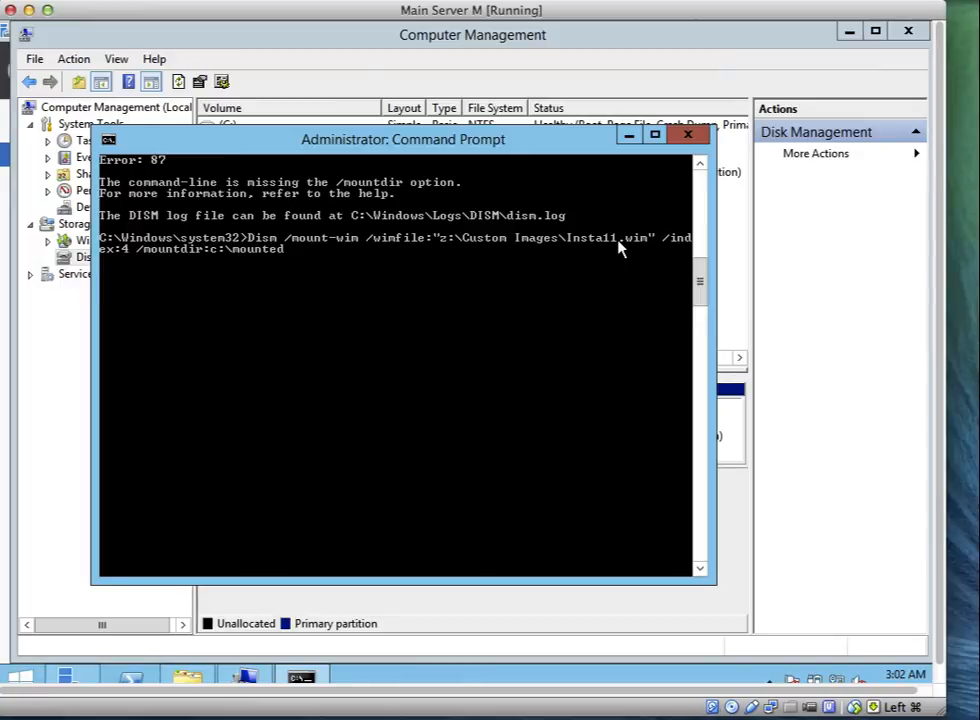
- Run the entered DISM mount command for image index 4 with mount directory c:\mounted, and make the Command Prompt window taller
{"action": "key", "text": "Return"}
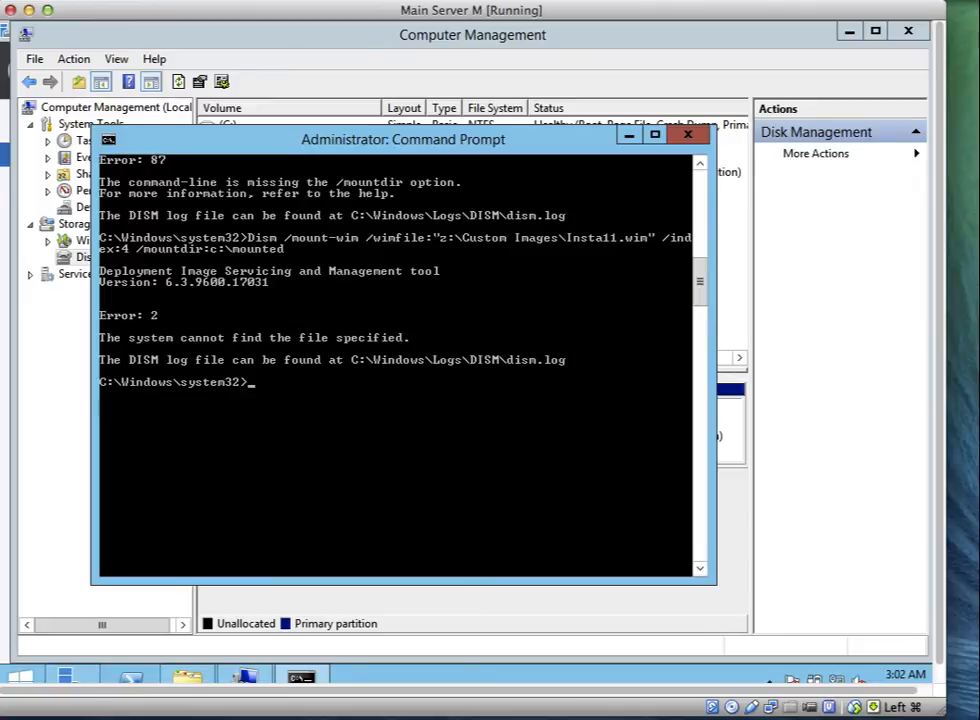
{"action": "left_click", "coordinate": [575, 47]}
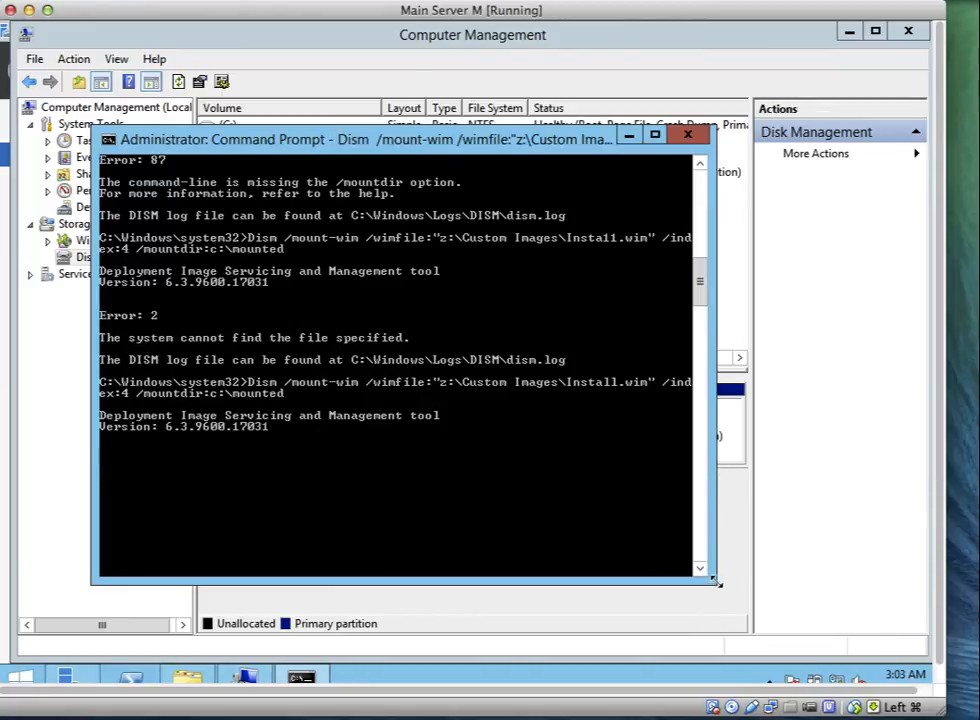
{"action": "left_click_drag", "start_coordinate": [716, 581], "coordinate": [893, 608]}
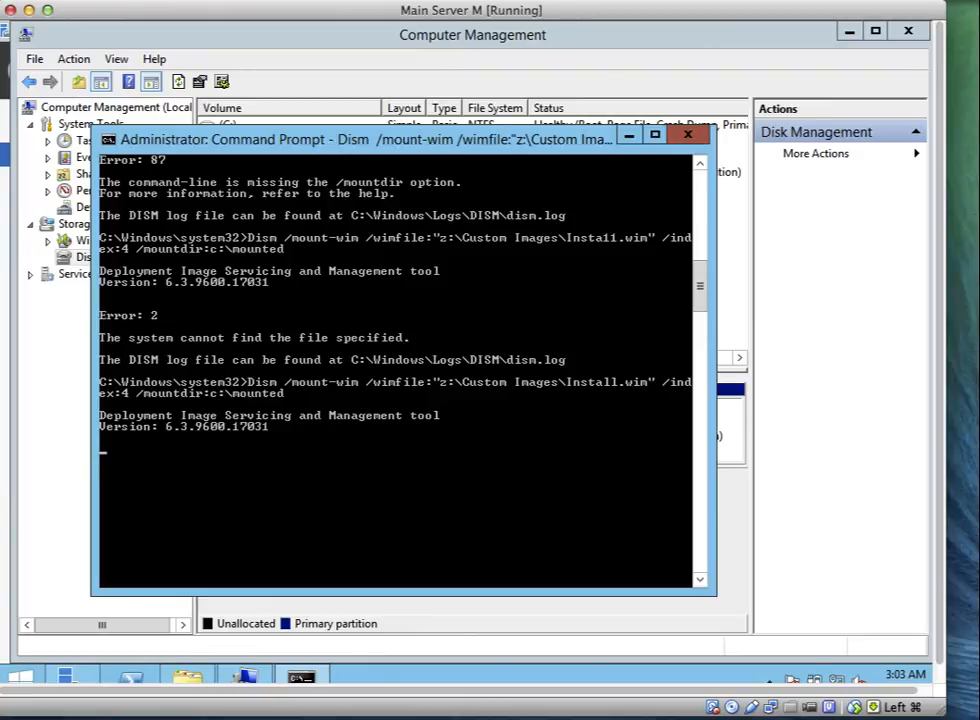
{"action": "left_click", "coordinate": [590, 2]}
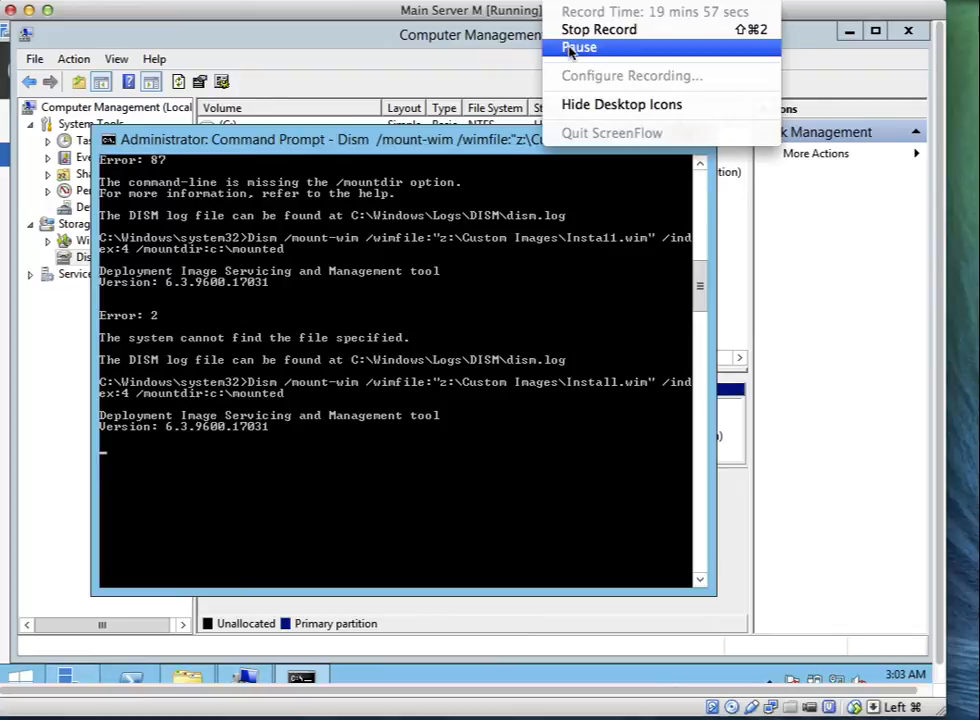
{"action": "left_click", "coordinate": [573, 48]}
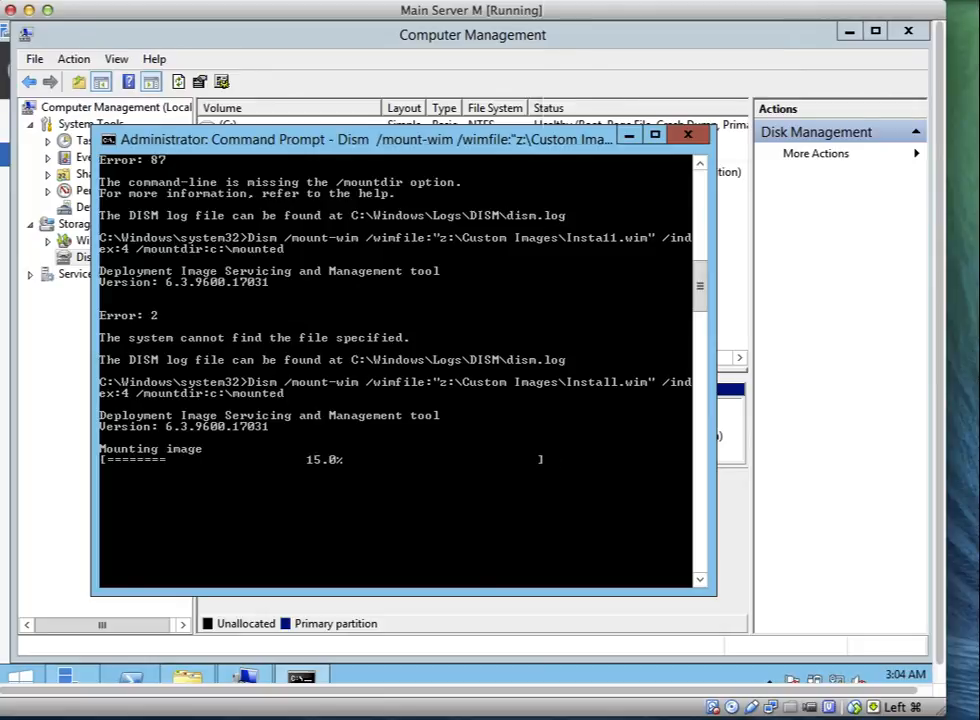
{"action": "left_click", "coordinate": [590, 2]}
{"action": "left_click", "coordinate": [573, 46]}
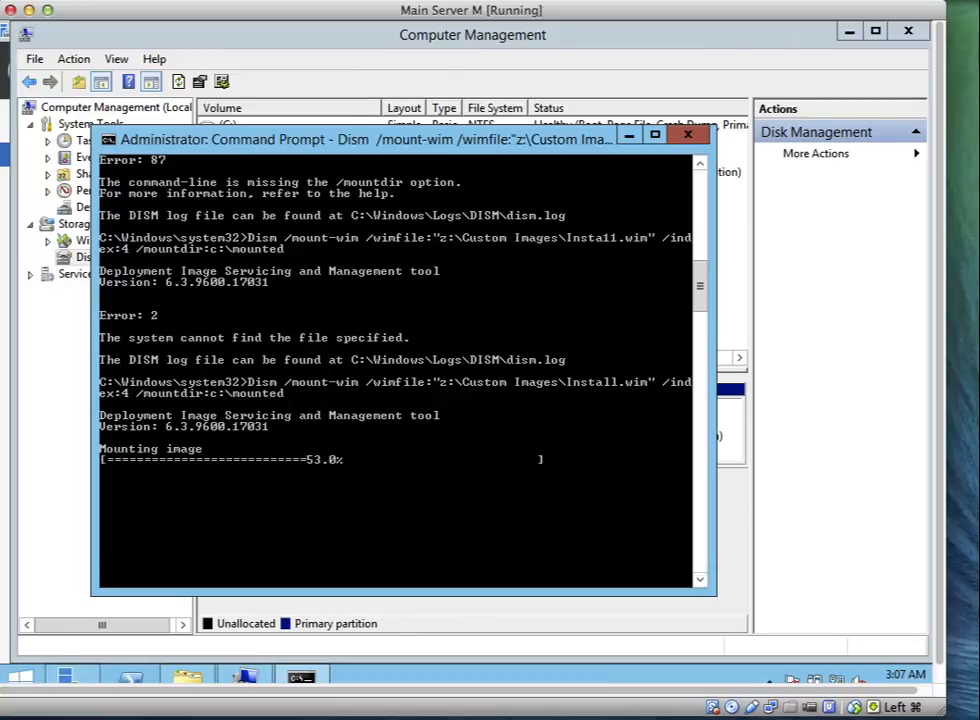
{"action": "left_click", "coordinate": [555, 1]}
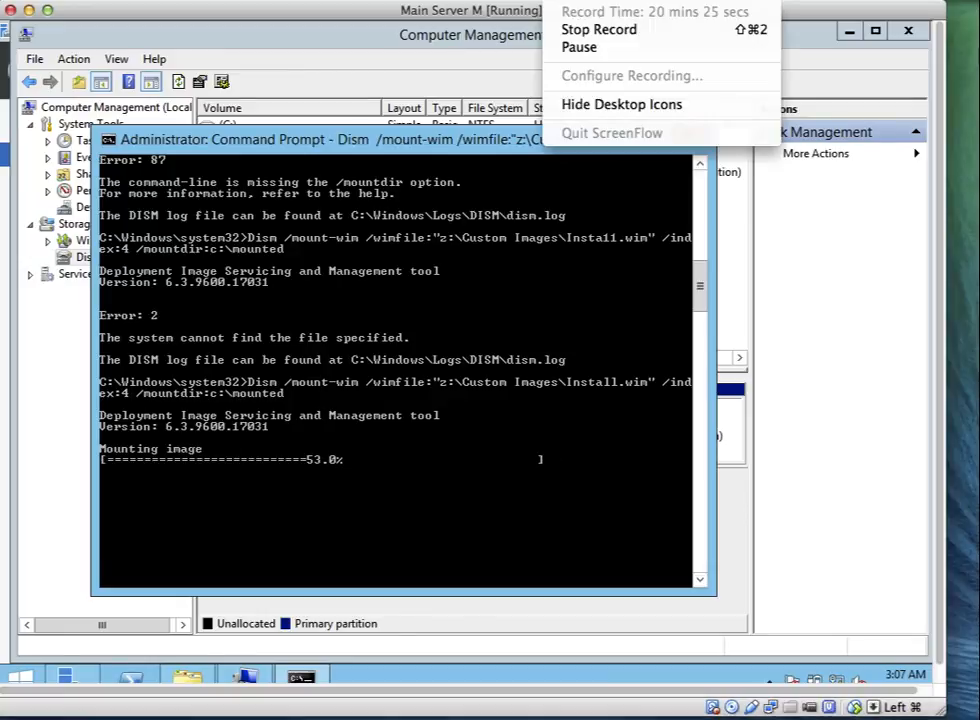
{"action": "left_click", "coordinate": [563, 46]}
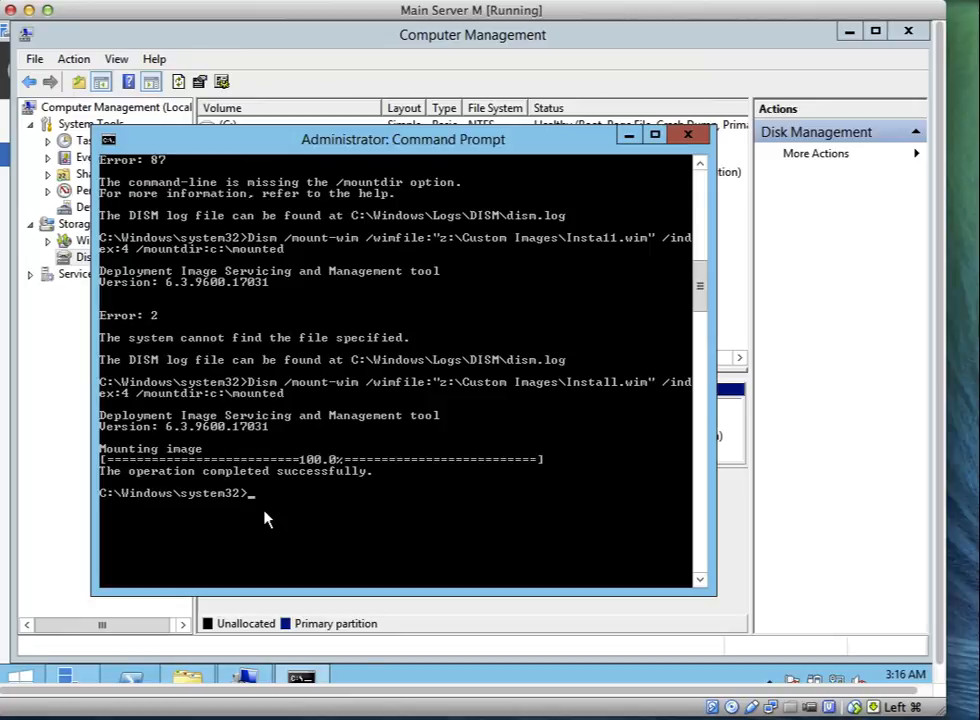
- Switch to File Explorer and open the mounted folder on Local Disk (C:)
{"action": "left_click", "coordinate": [196, 682]}
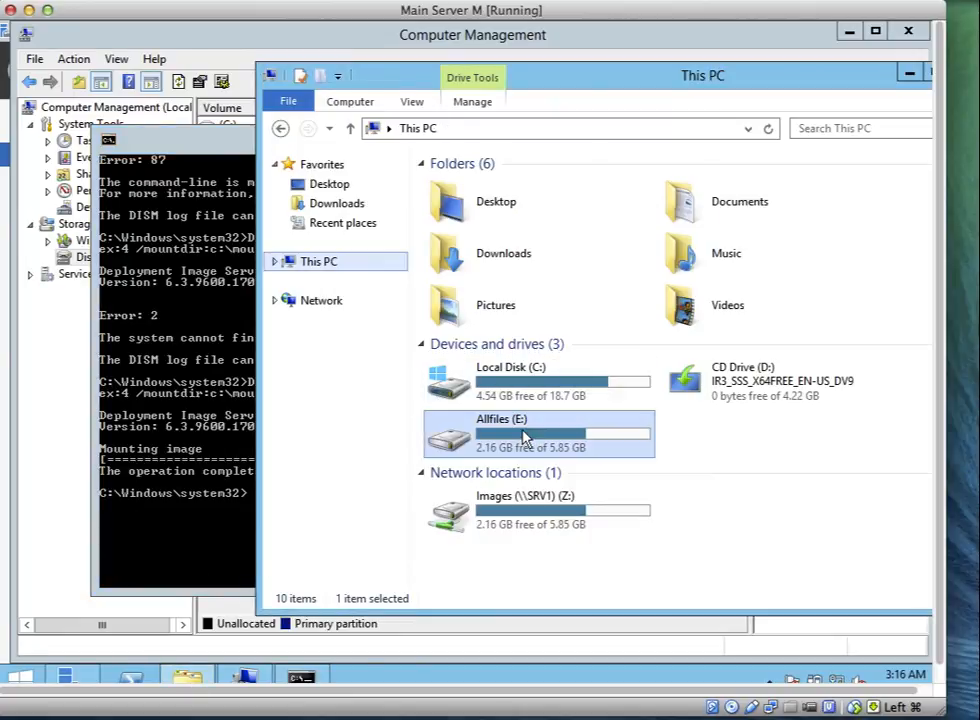
{"action": "double_click", "coordinate": [551, 395]}
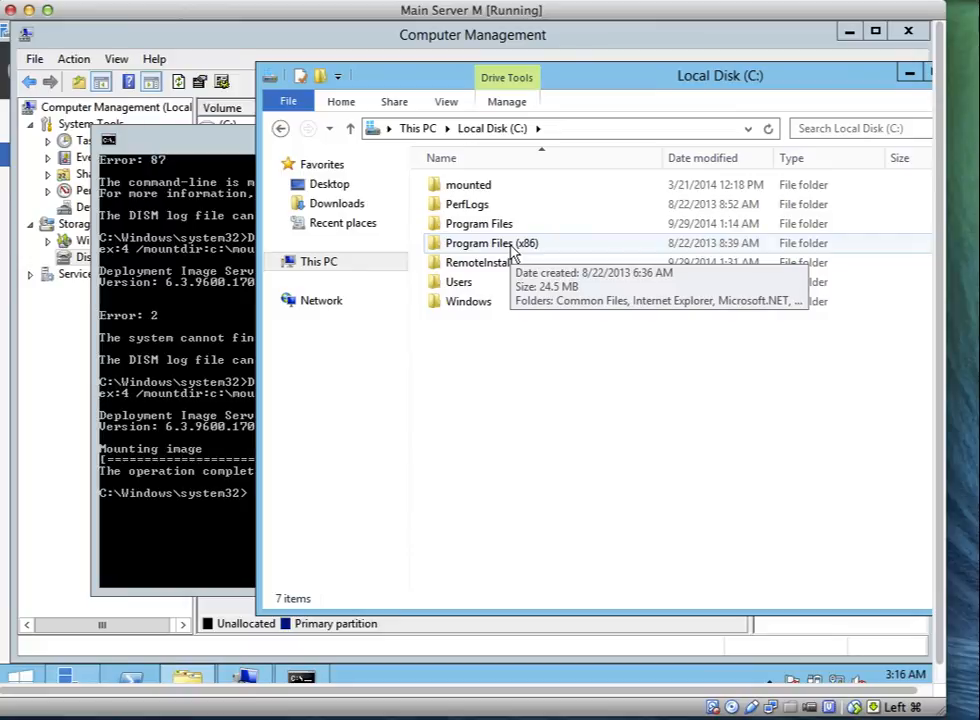
{"action": "double_click", "coordinate": [482, 195]}
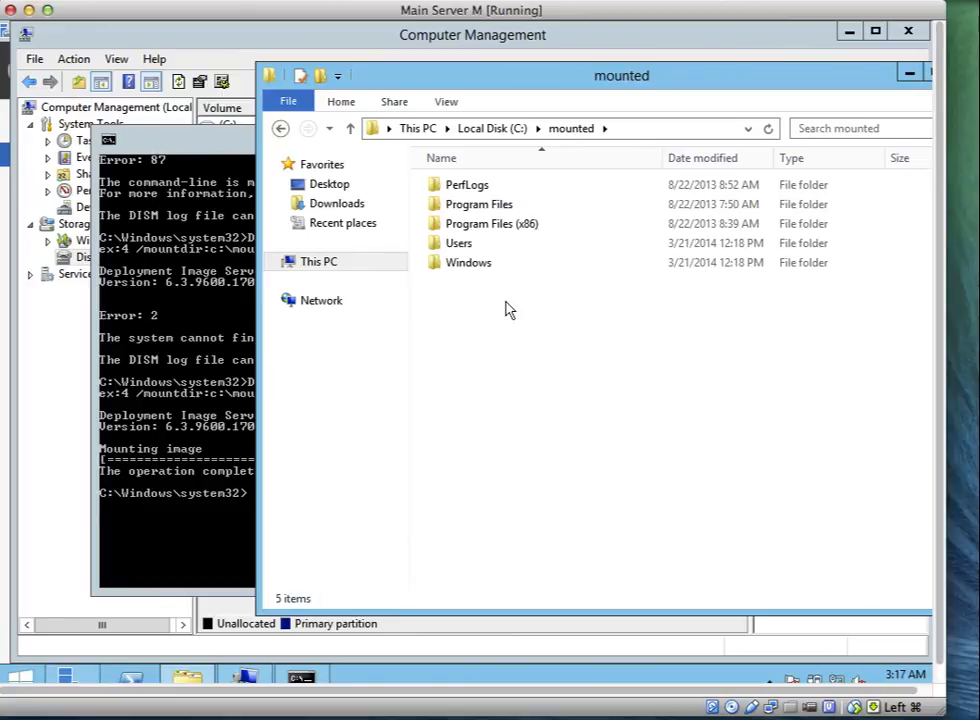
- Examine the Users, Program Files and Windows folders of the mounted image, go back to Local Disk (C:) and reopen the mounted folder
{"action": "double_click", "coordinate": [476, 246]}
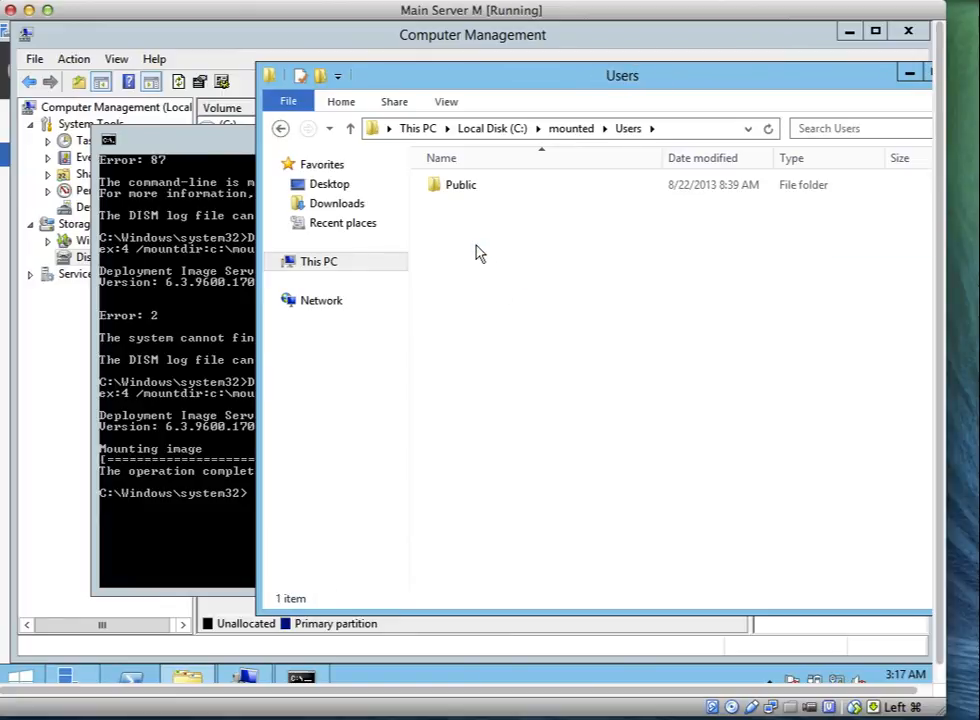
{"action": "left_click", "coordinate": [562, 130]}
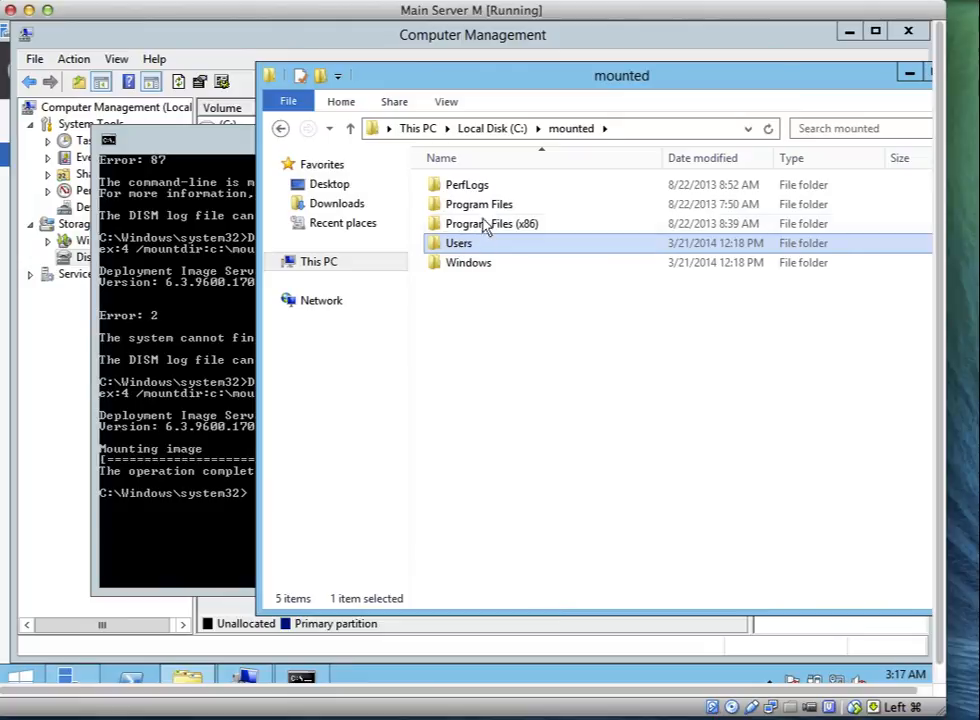
{"action": "double_click", "coordinate": [486, 207]}
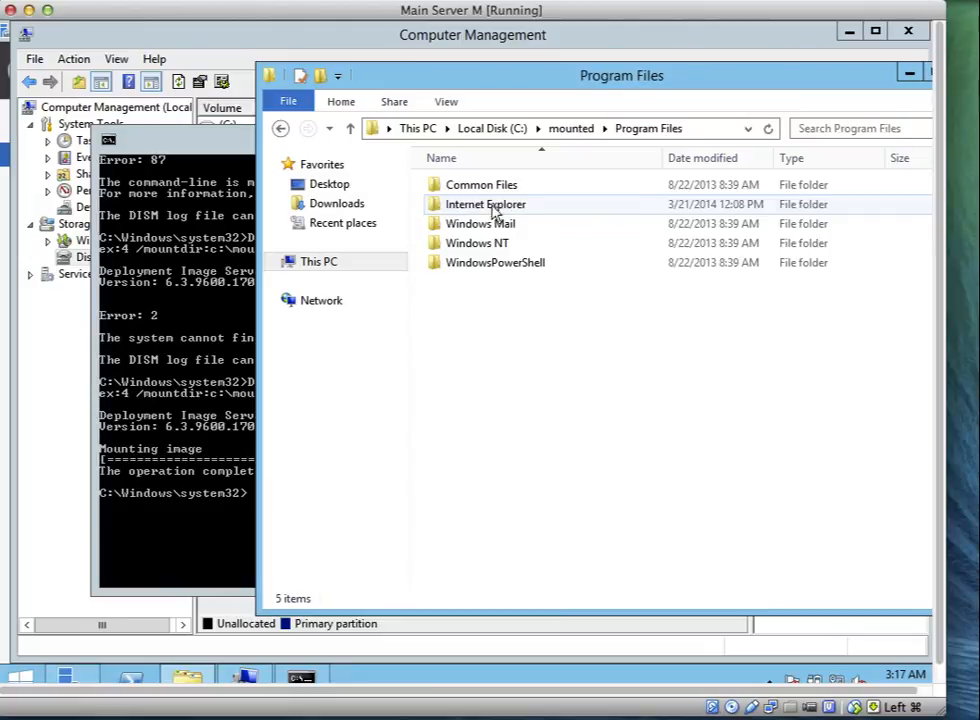
{"action": "left_click", "coordinate": [562, 131]}
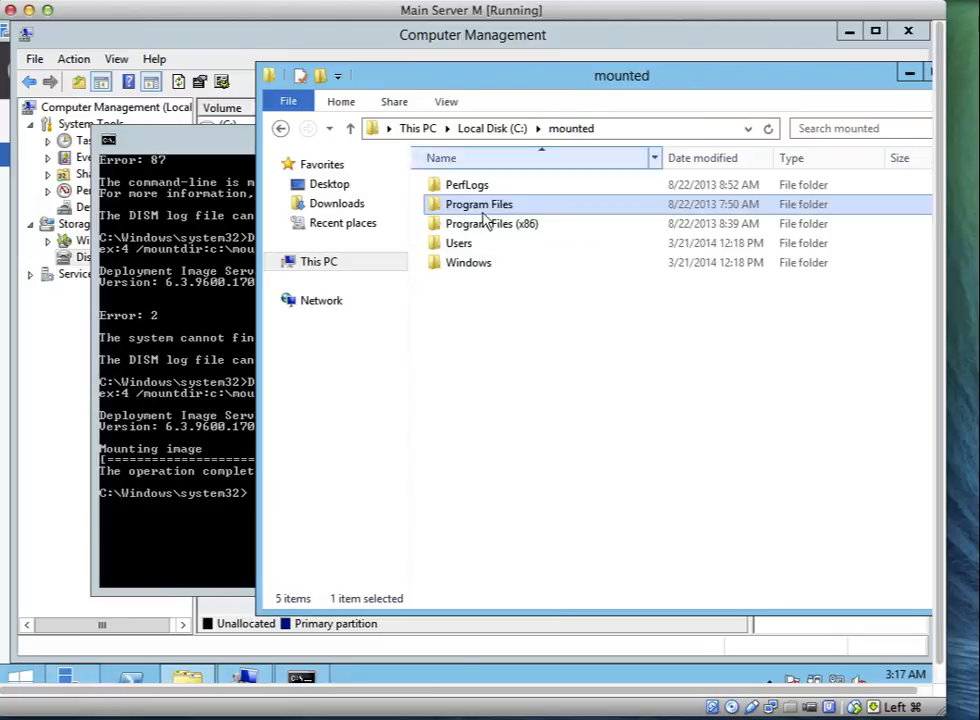
{"action": "double_click", "coordinate": [465, 266]}
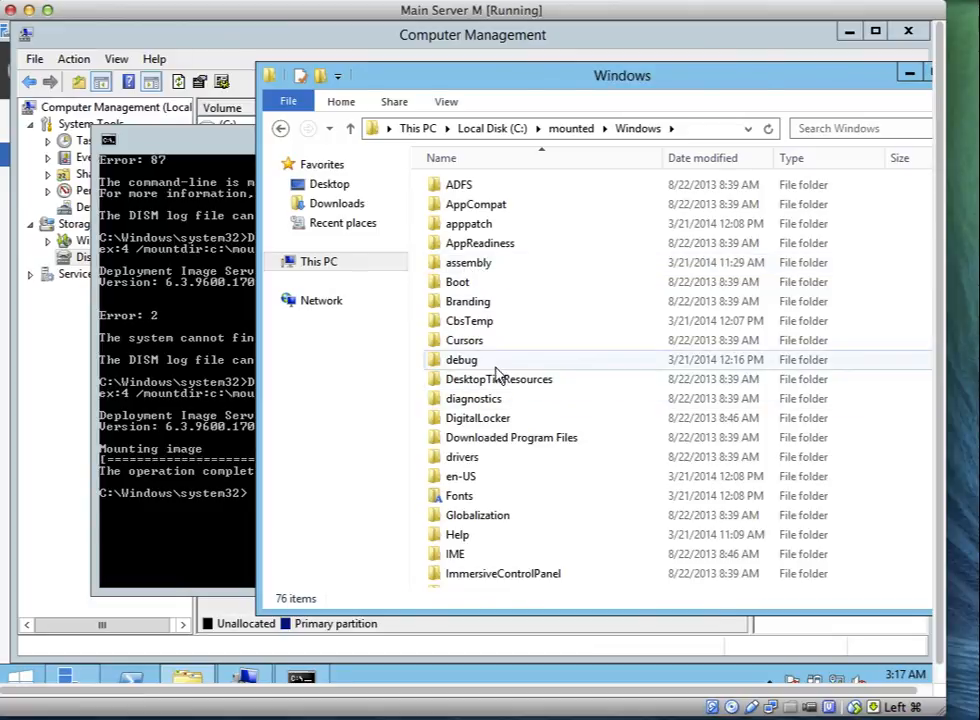
{"action": "left_click", "coordinate": [557, 131]}
{"action": "left_click", "coordinate": [507, 133]}
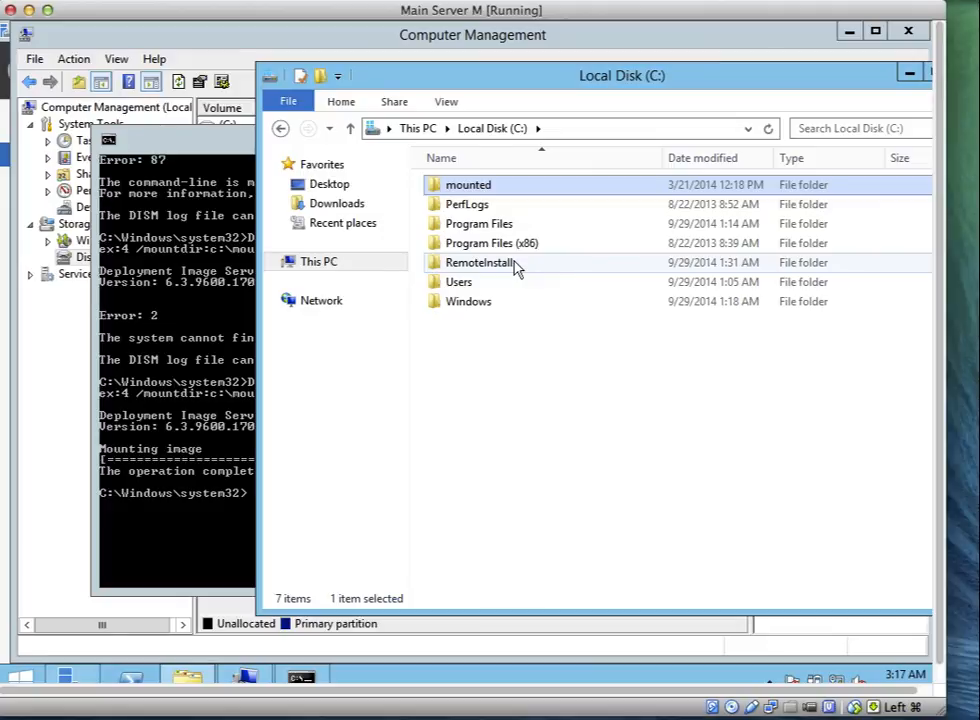
{"action": "double_click", "coordinate": [459, 189]}
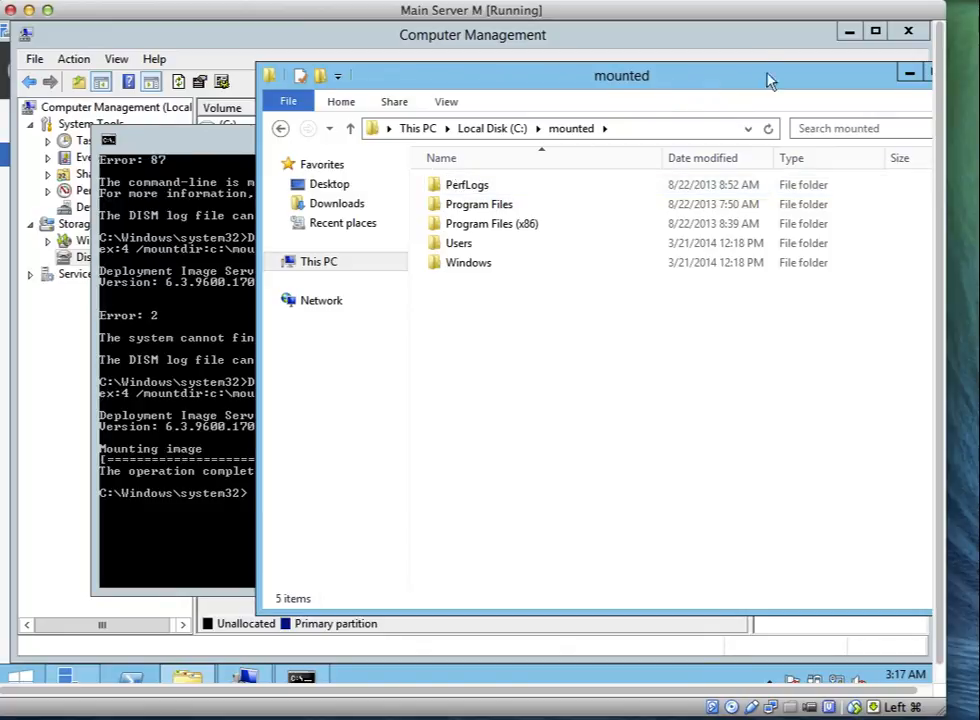
{"action": "left_click", "coordinate": [556, 1]}
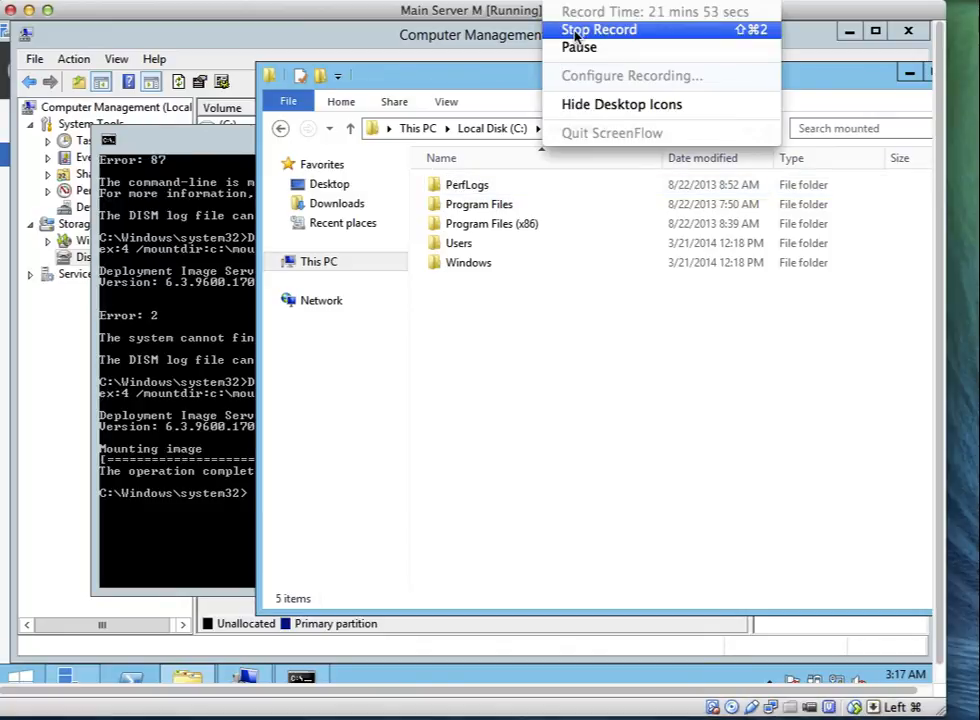